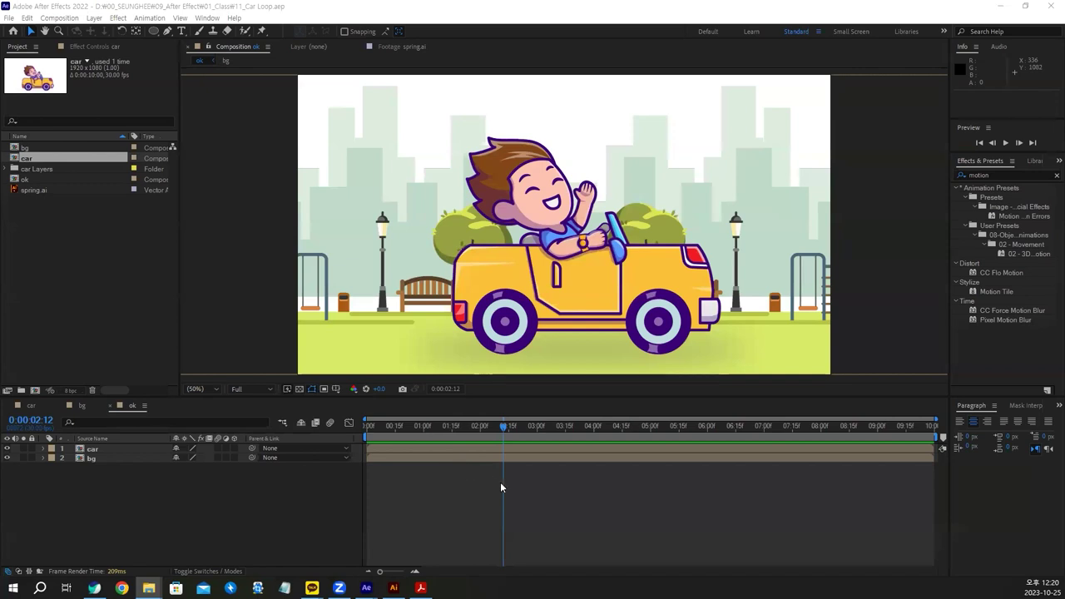
Play back the finished ok composition from its start to review the looping car animation.
click(499, 426)
drag(499, 425, 344, 443)
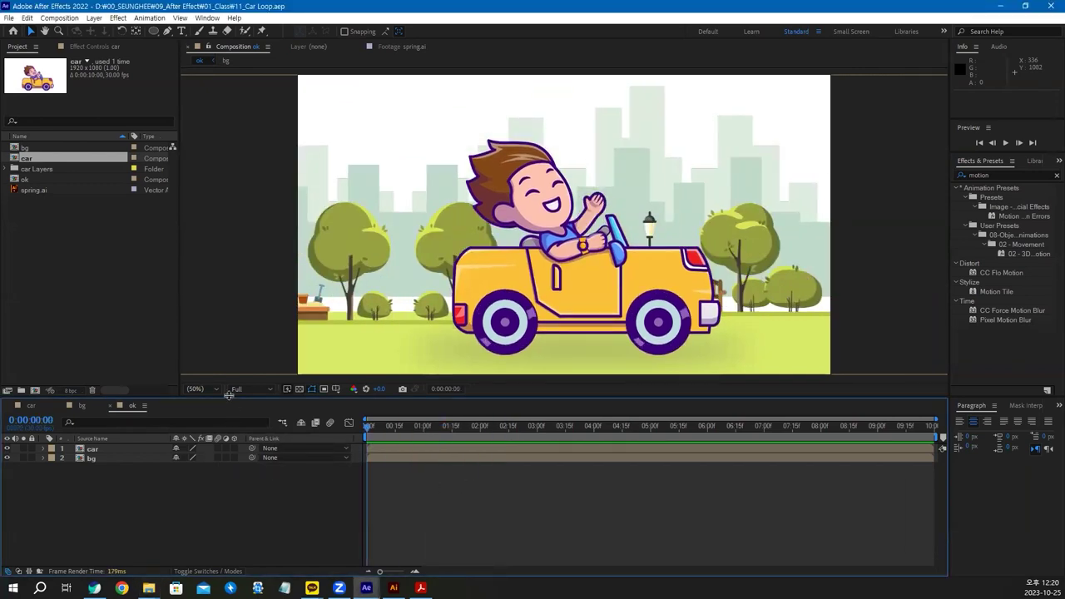
drag(228, 396, 229, 422)
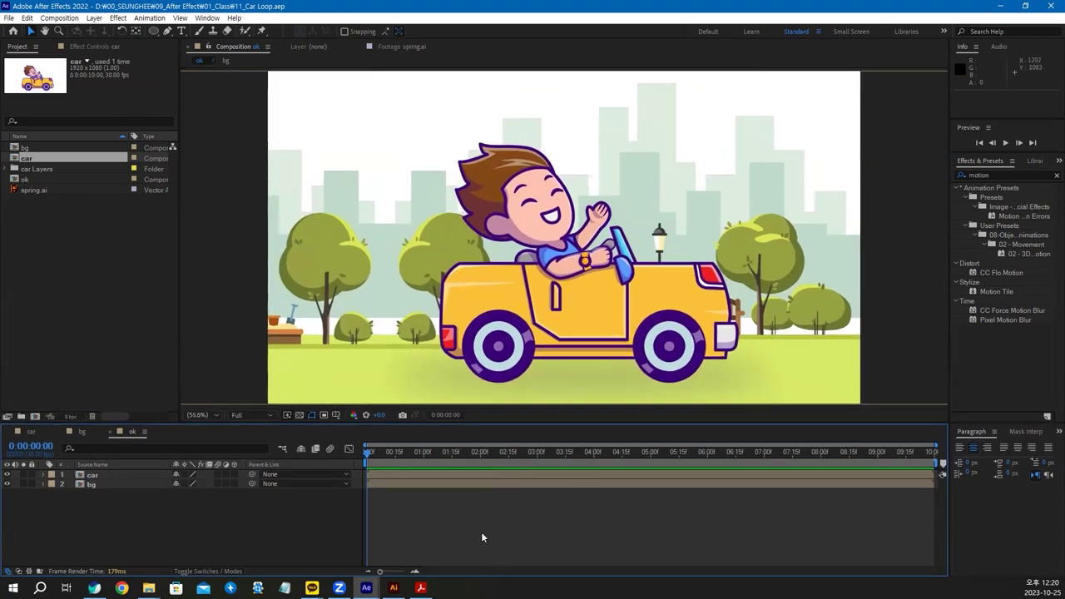
key(space)
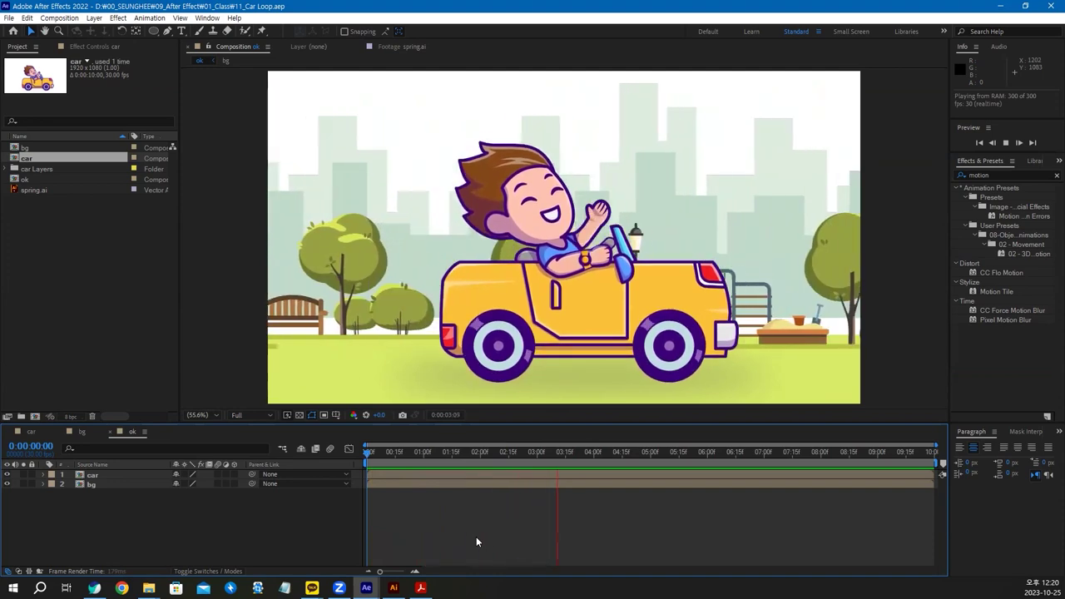
key(space)
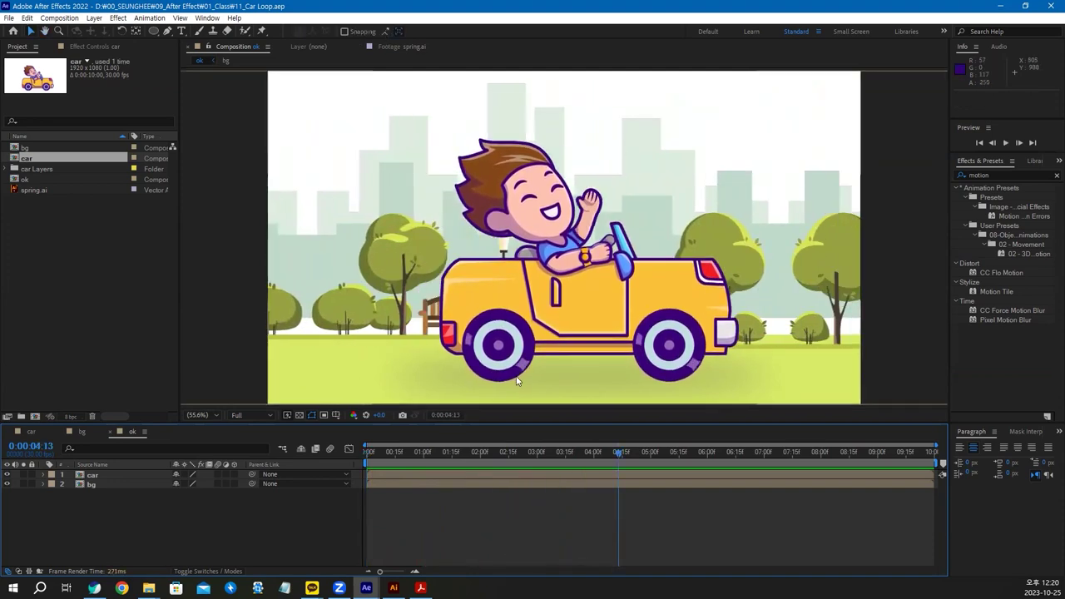
key(space)
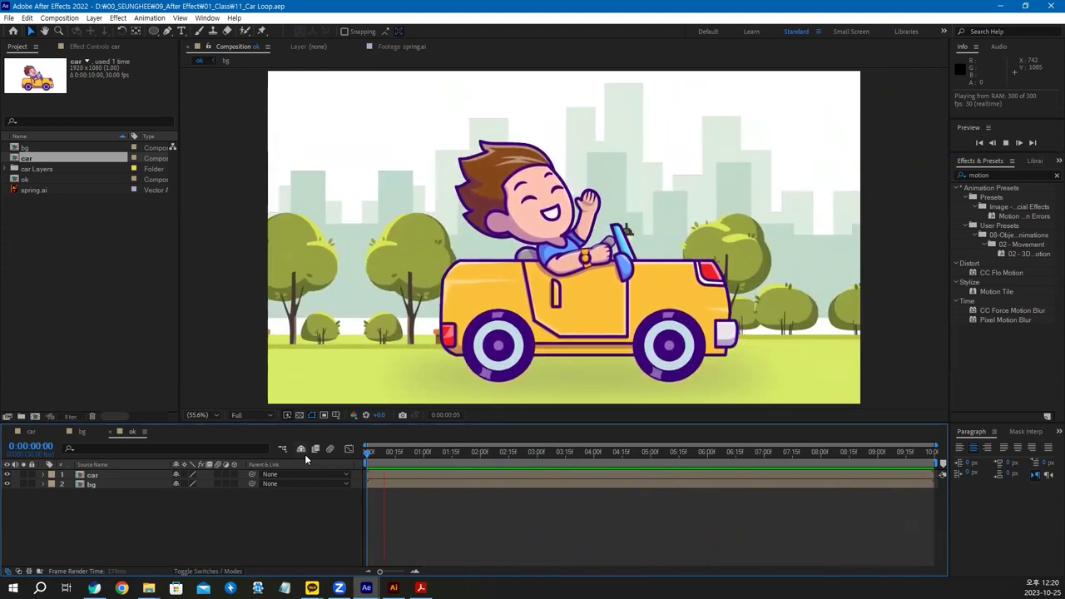
key(space)
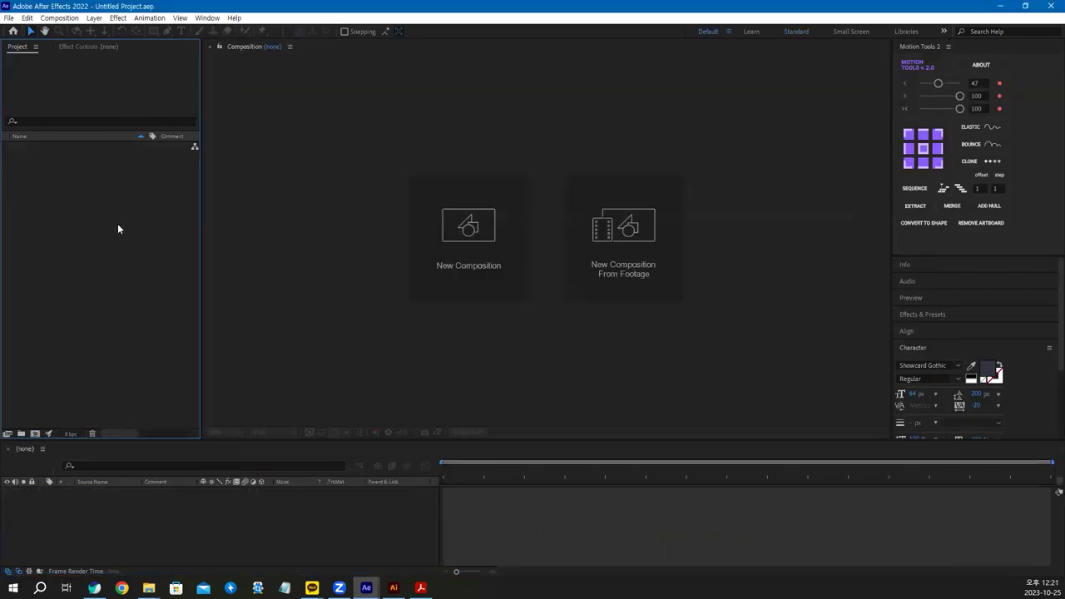
Import car.ai as a composition with Layer Size footage dimensions and open the resulting car composition.
double_click(118, 223)
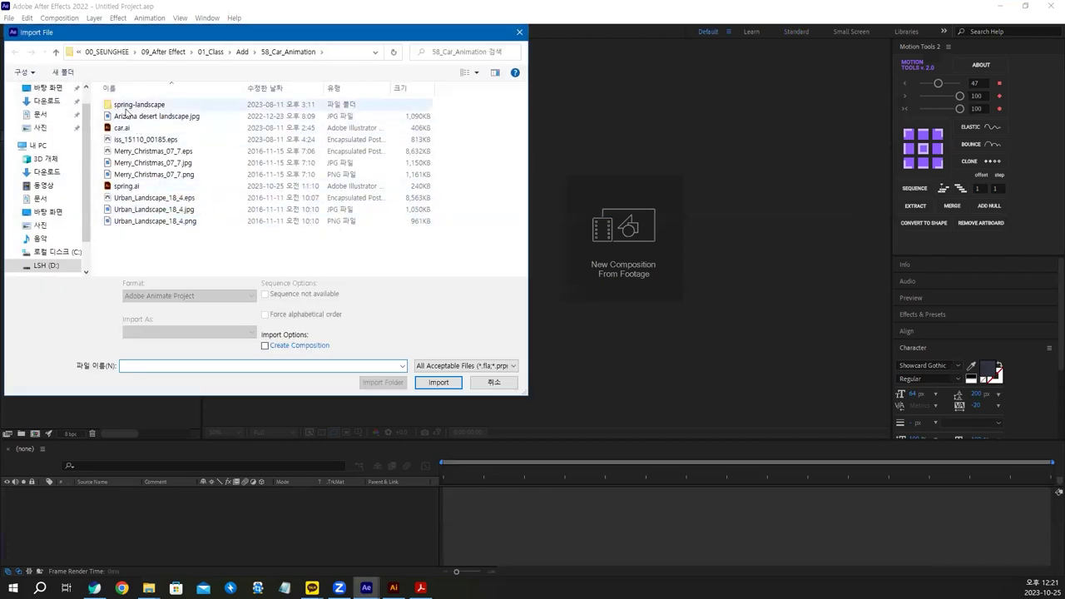
double_click(123, 128)
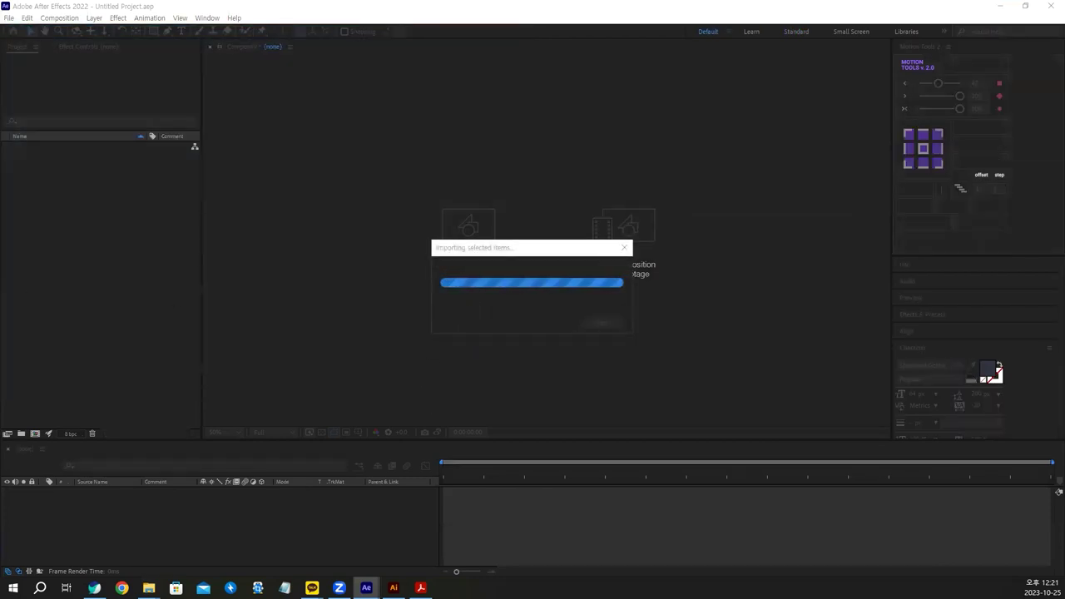
click(477, 152)
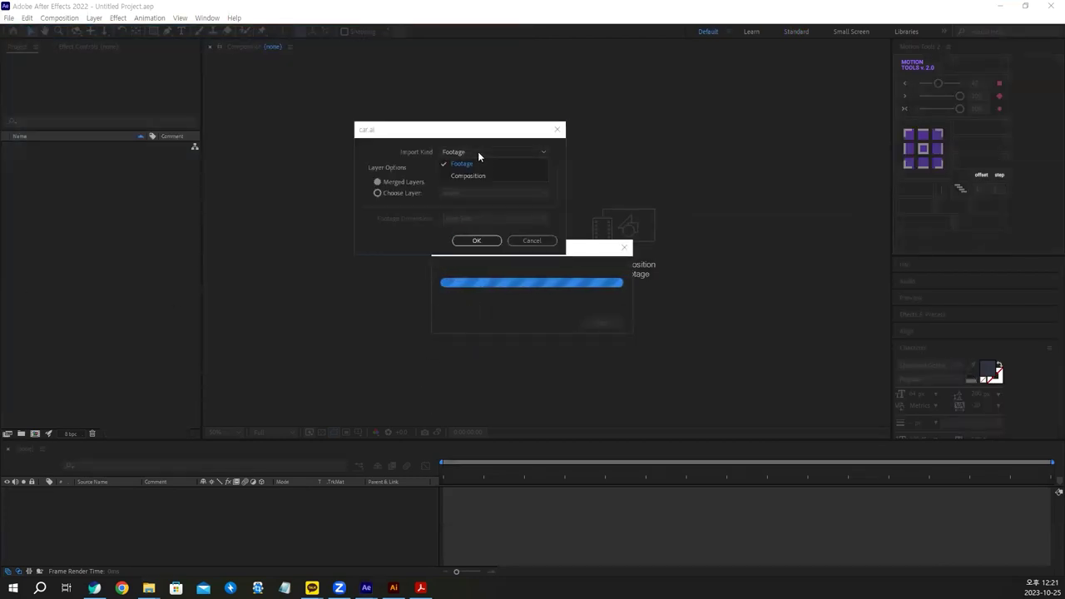
click(477, 173)
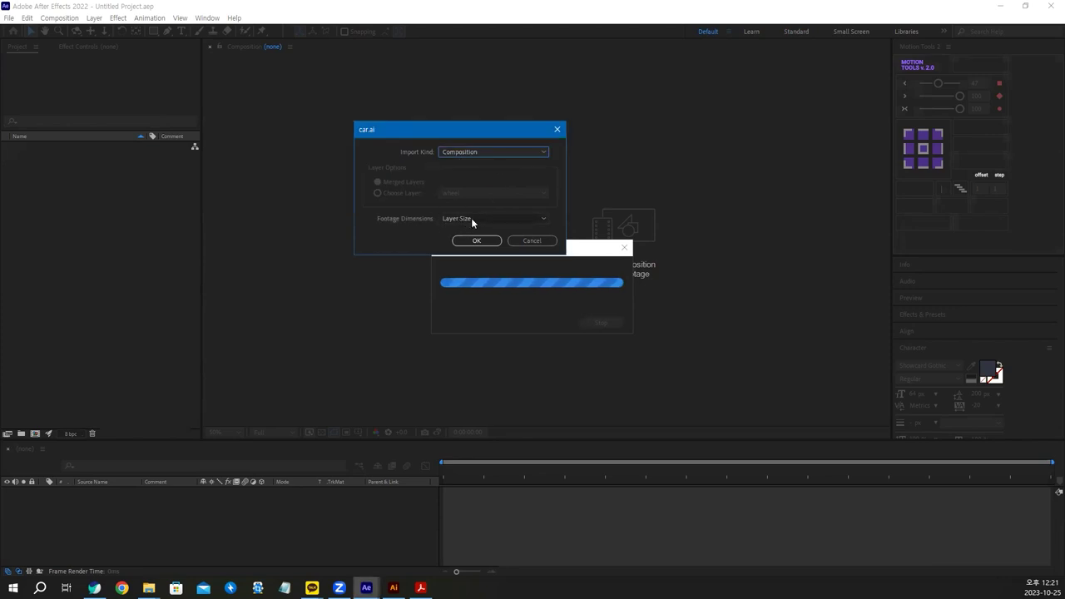
click(157, 226)
key(Return)
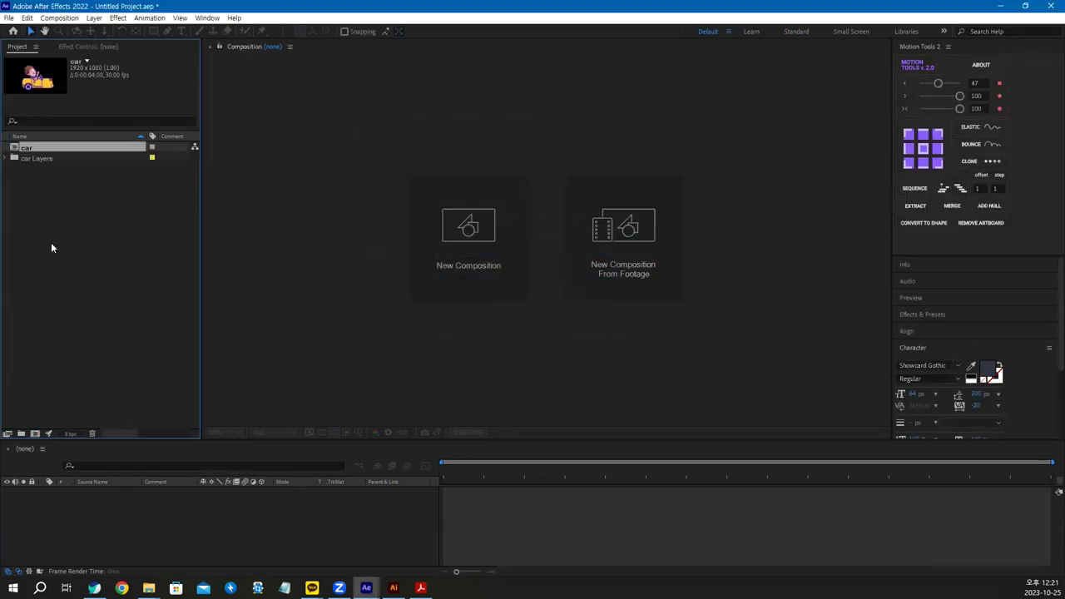
double_click(15, 147)
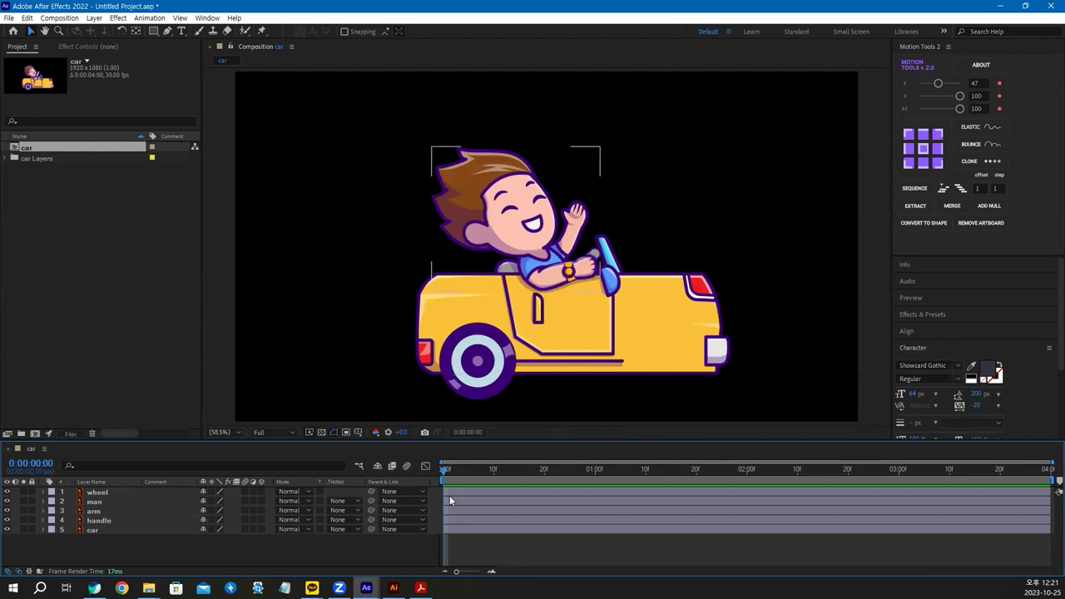
Select the car, handle, arm, man and wheel layers in turn to identify the artwork each one holds.
click(92, 530)
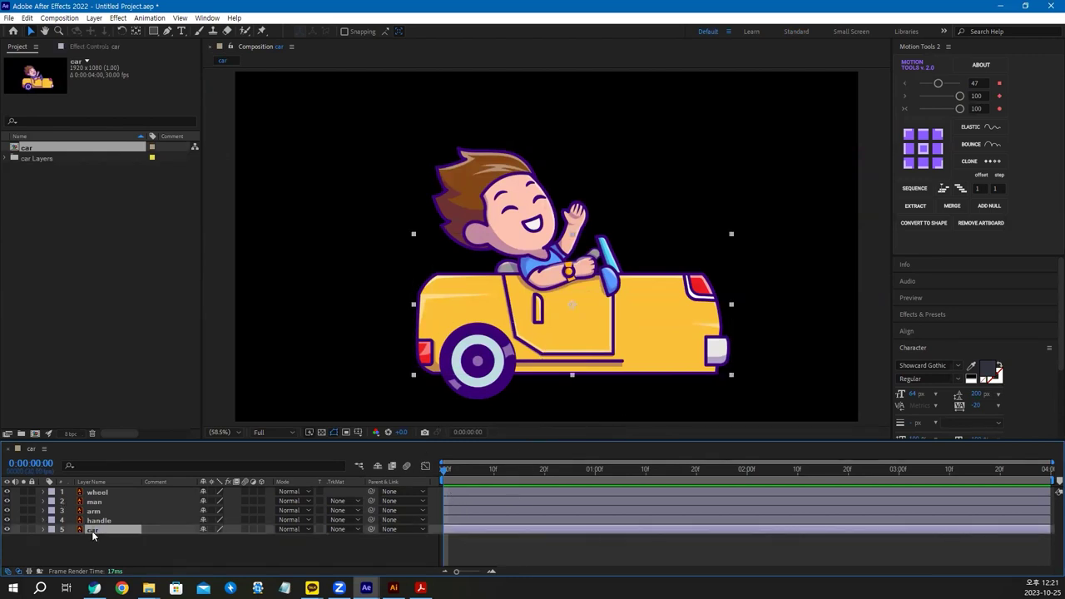
click(108, 520)
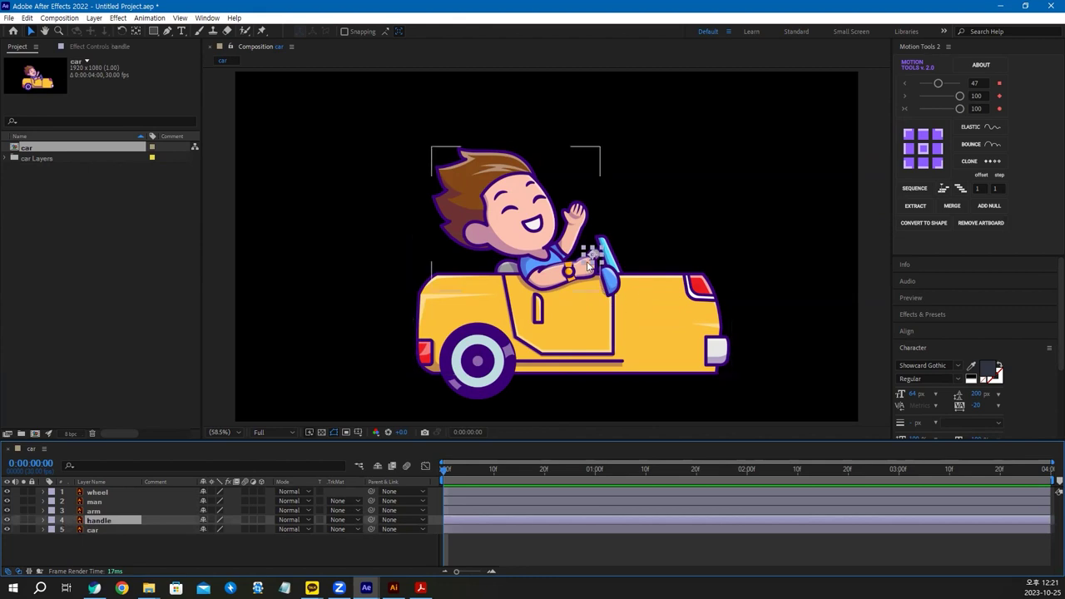
click(94, 511)
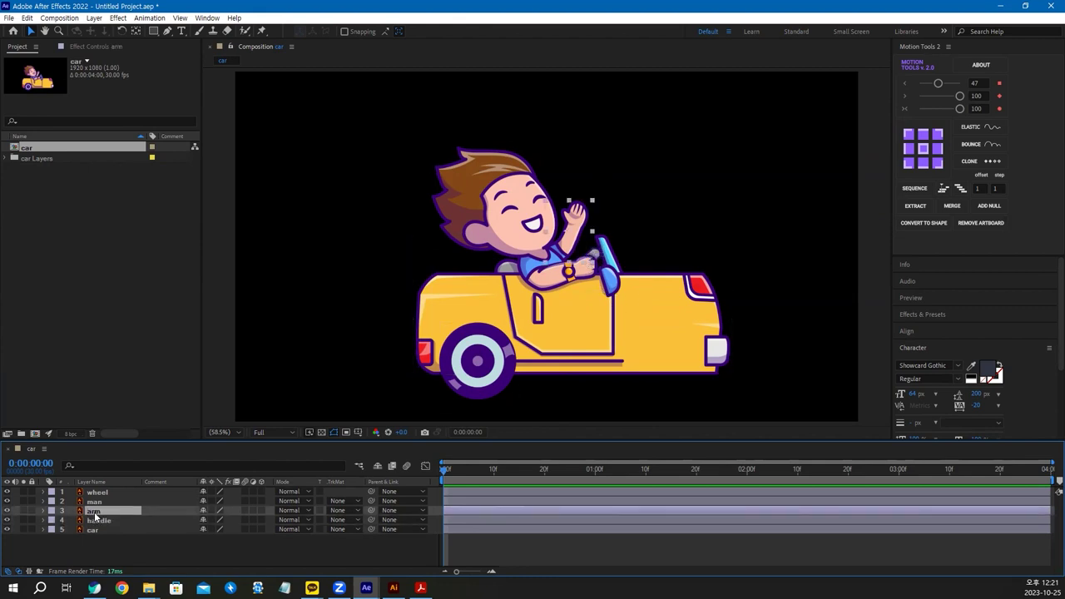
click(94, 501)
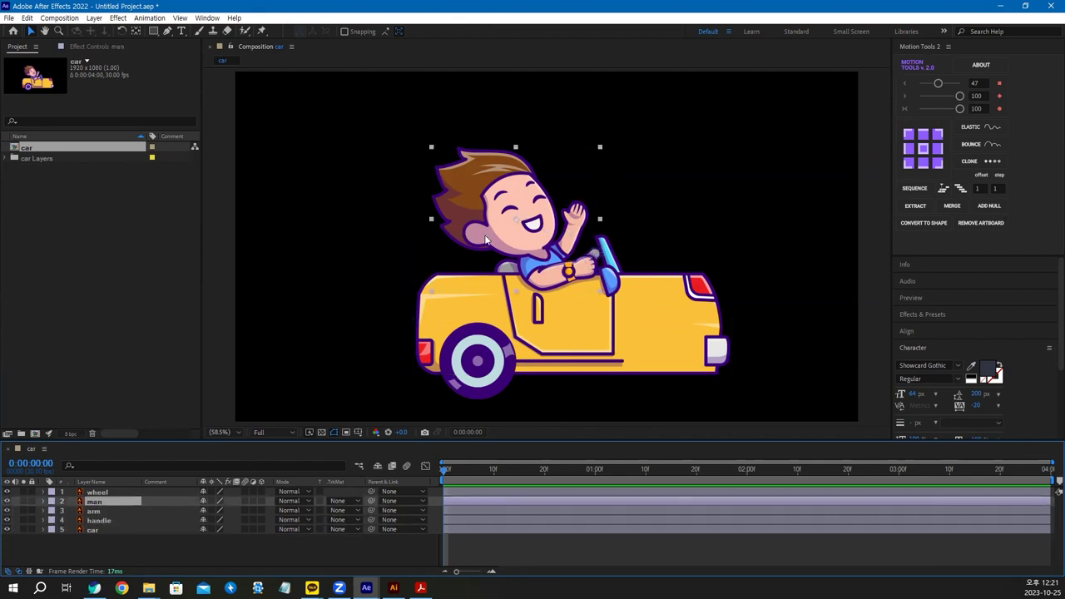
click(98, 492)
click(510, 541)
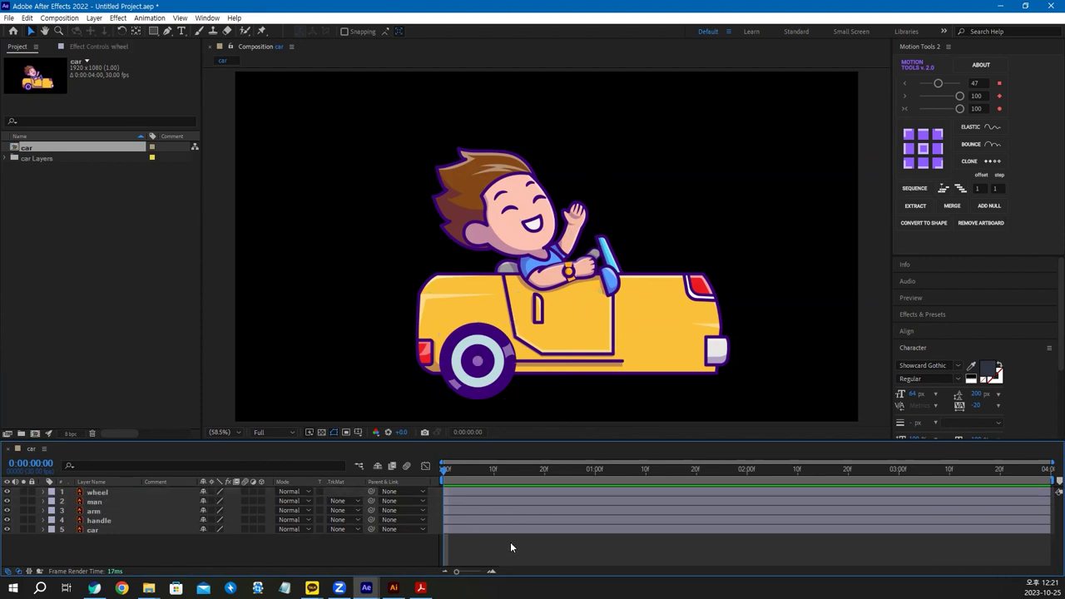
Set the car composition's duration to 10 seconds and its background color to white.
key(ctrl+k)
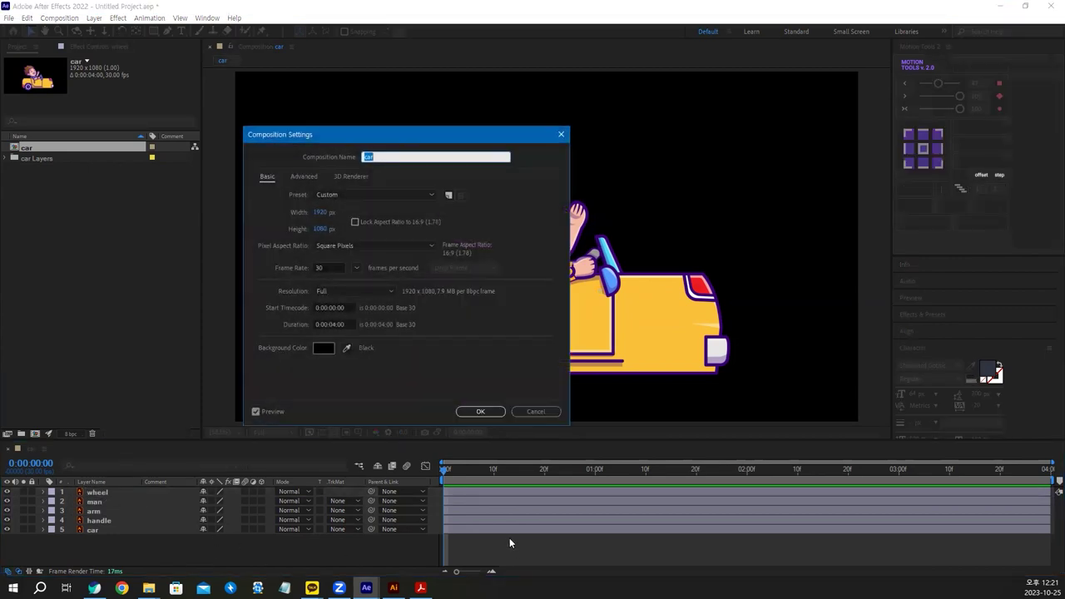
click(351, 324)
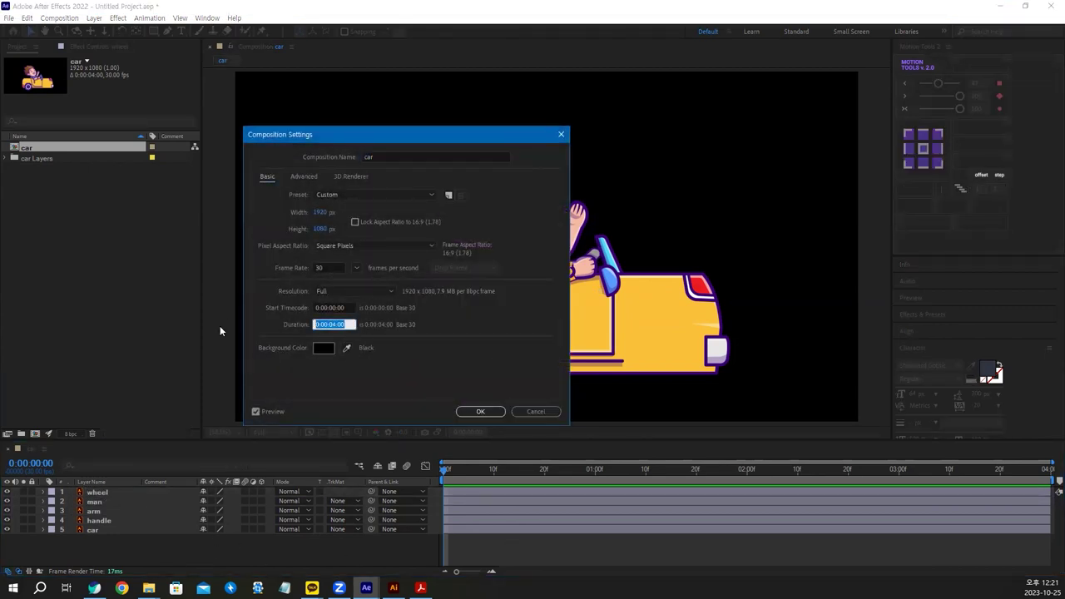
text(10)
click(323, 348)
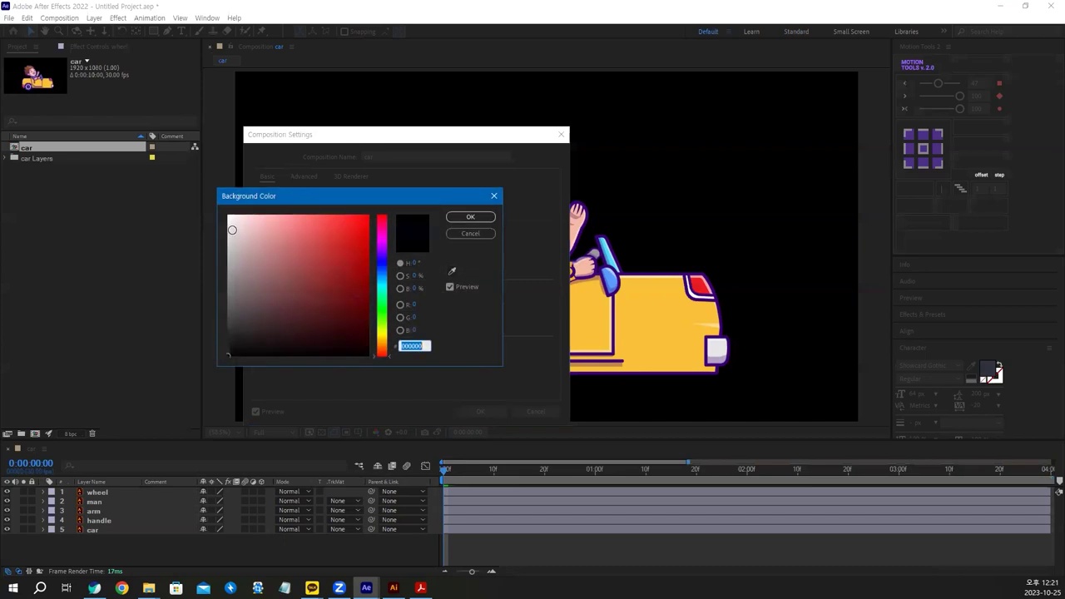
click(232, 215)
click(470, 216)
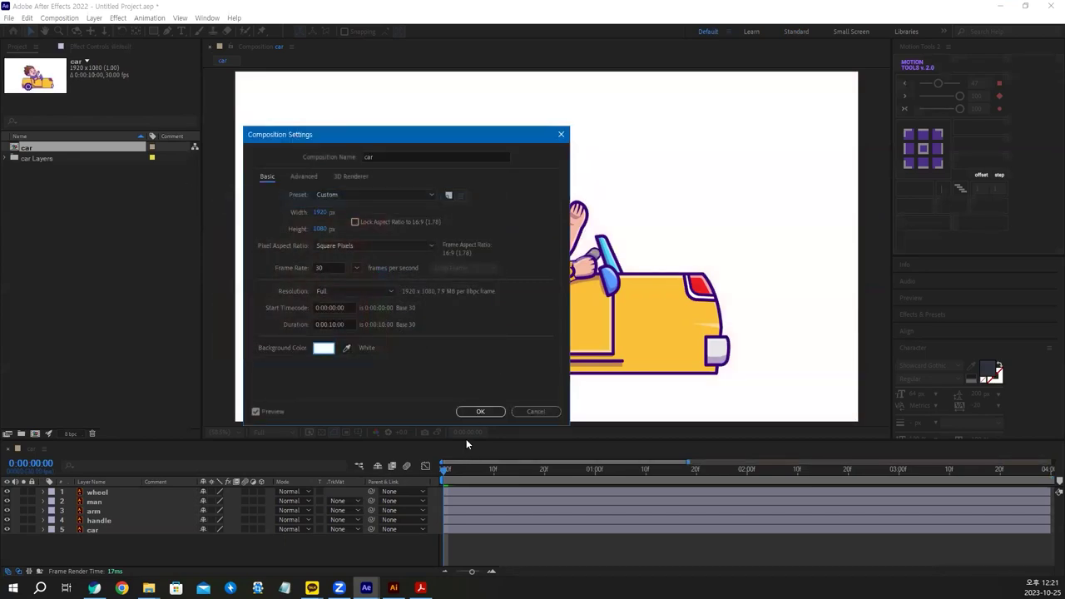
click(480, 412)
Extend the out points of all five layers to the end of the composition at 0:00:09:29 and return to the first frame.
drag(687, 461, 1051, 450)
drag(560, 471, 1050, 471)
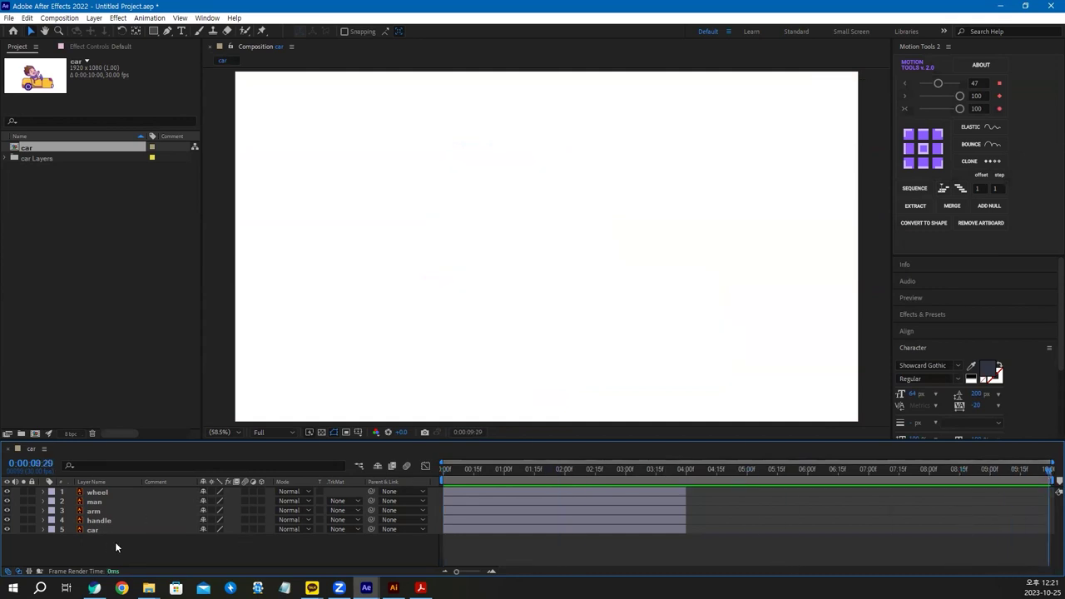
key(ctrl+a)
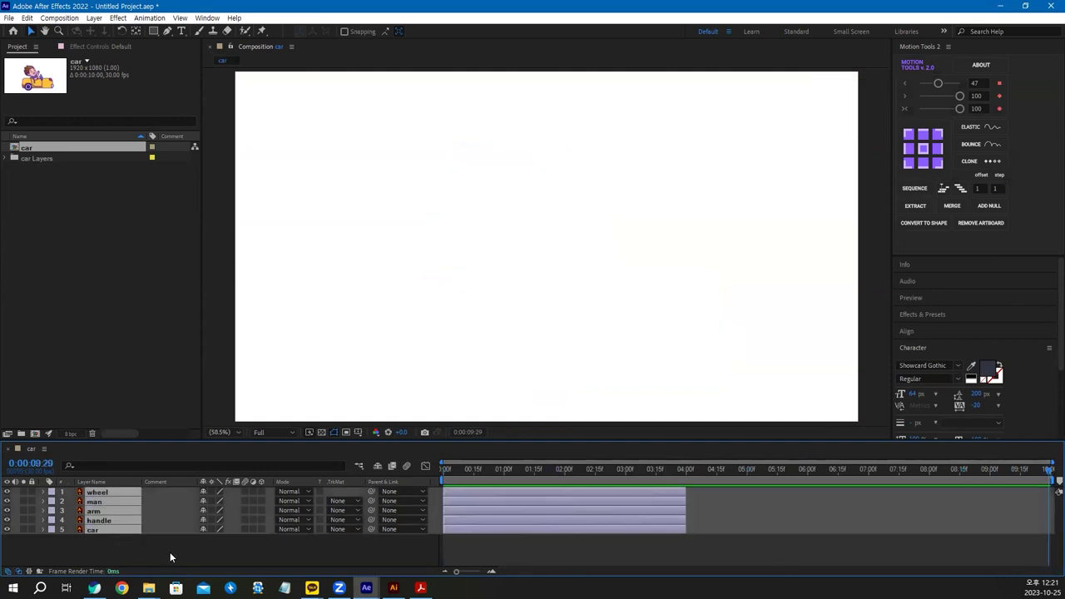
key(alt+])
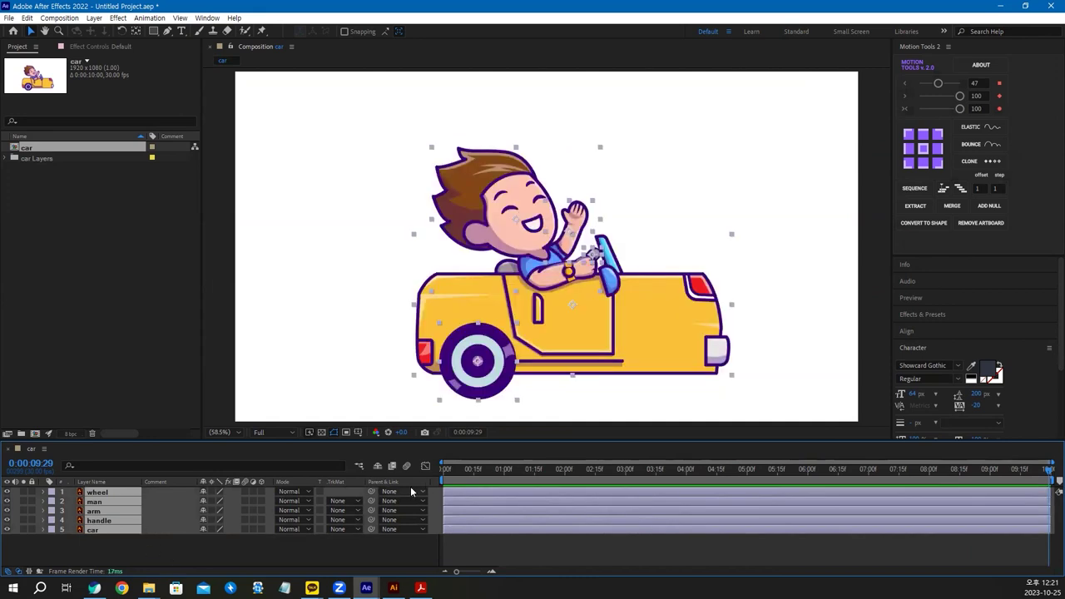
key(Home)
click(337, 549)
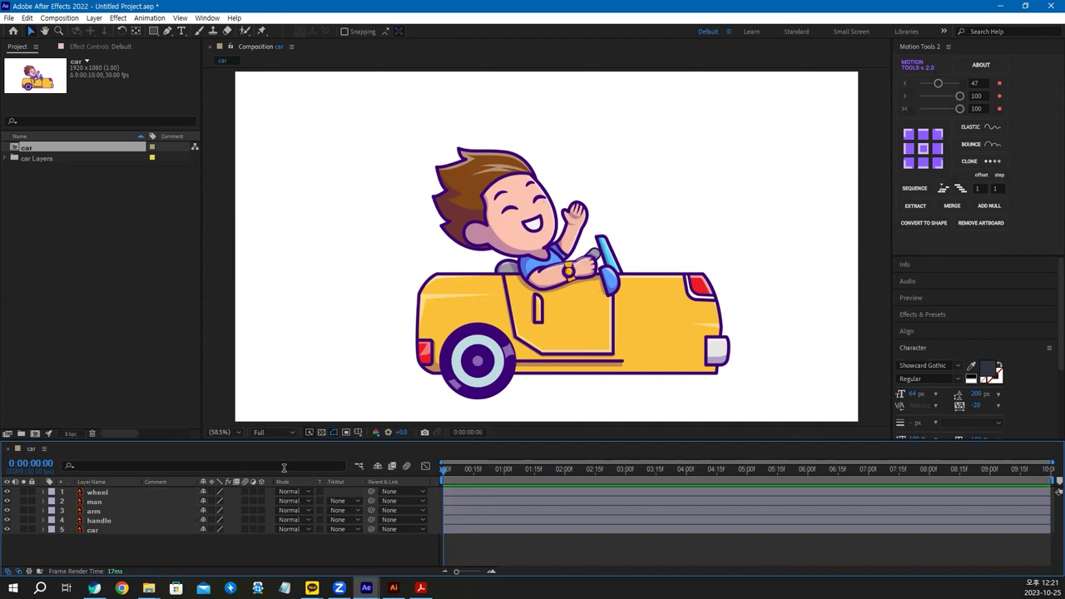
Try to drive the wheel layer's Rotation with the expression time*500.
click(105, 491)
scroll(413, 325, up, 2)
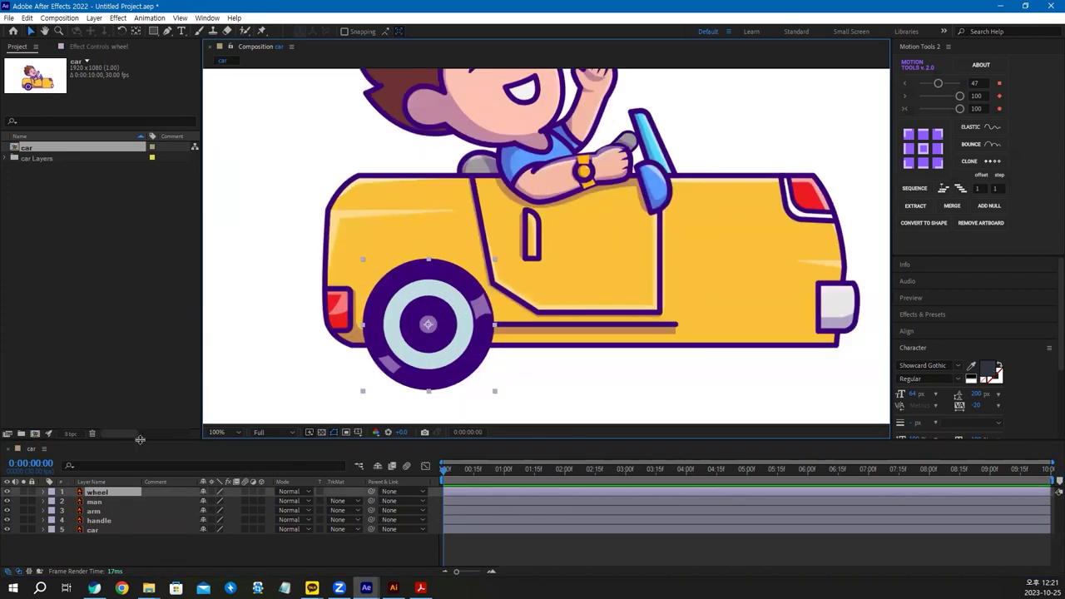
key(r)
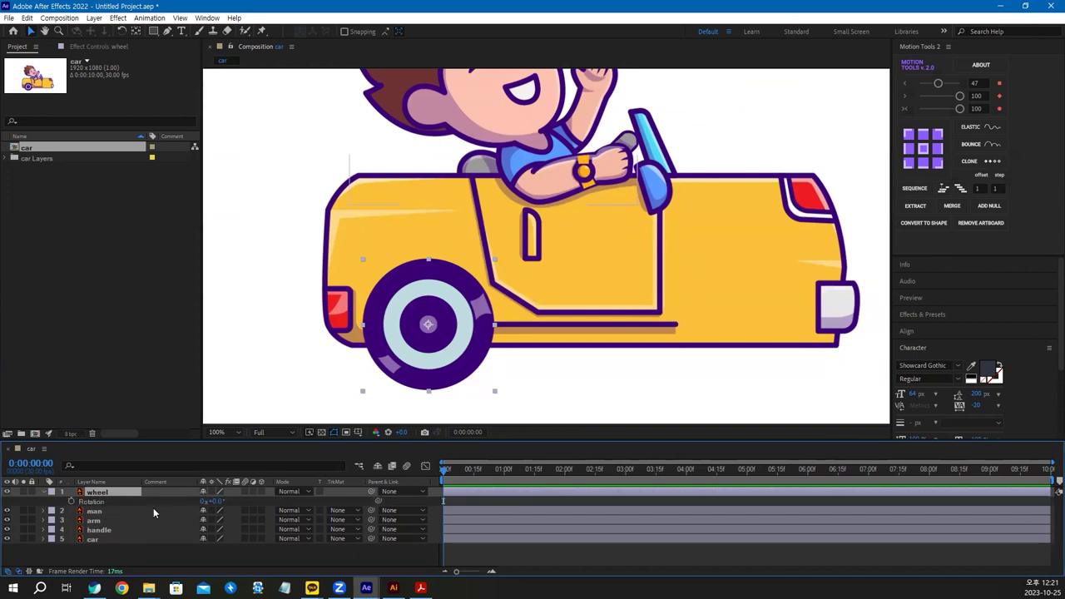
alt+click(72, 501)
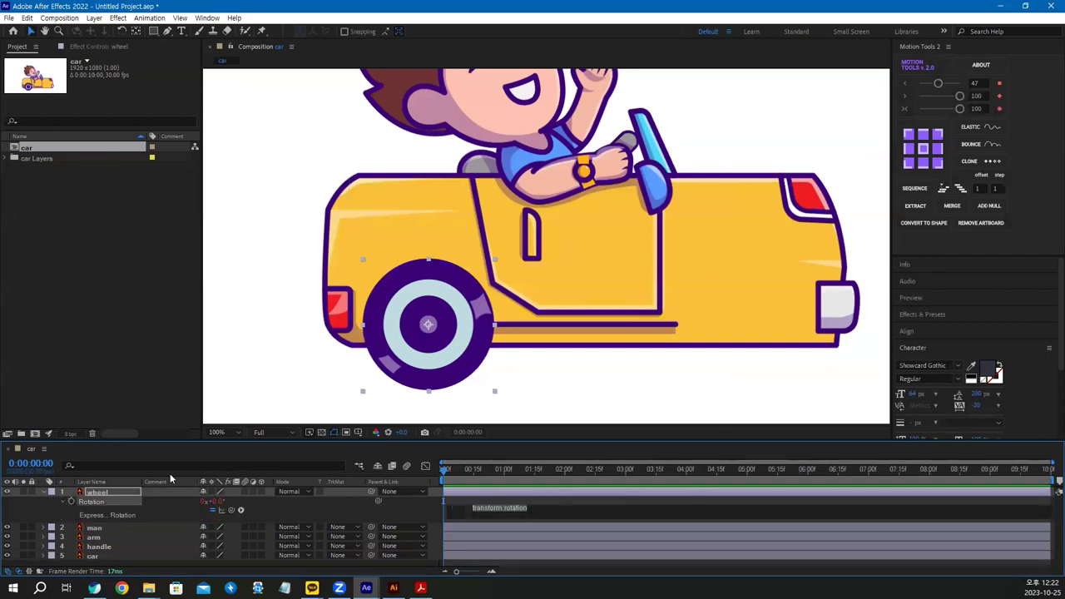
text(time*500)
click(399, 508)
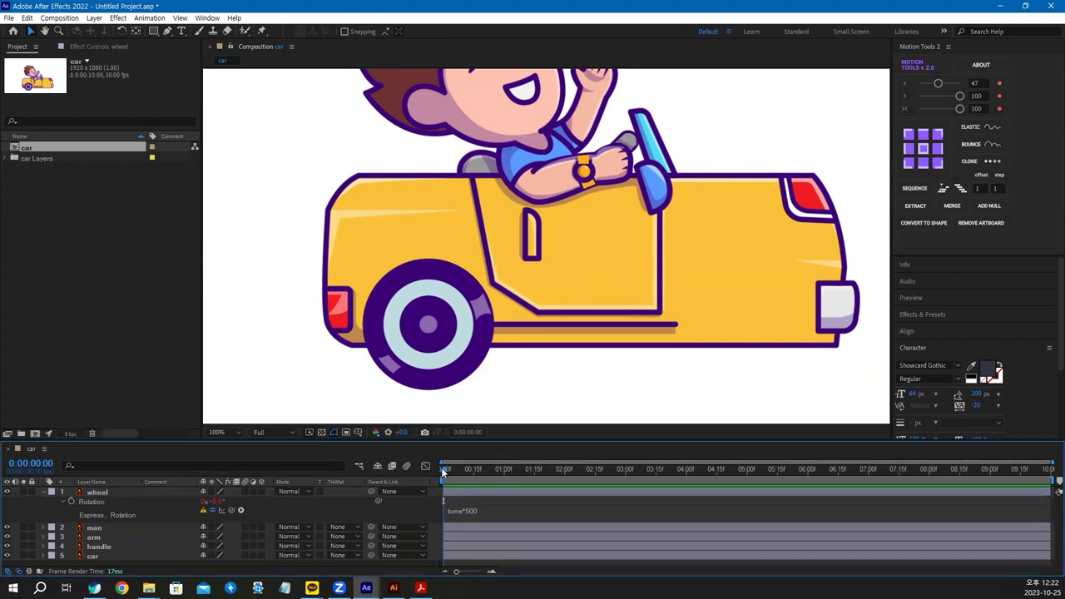
Correct the wheel layer's Rotation expression to time*500 and preview the spin.
click(509, 494)
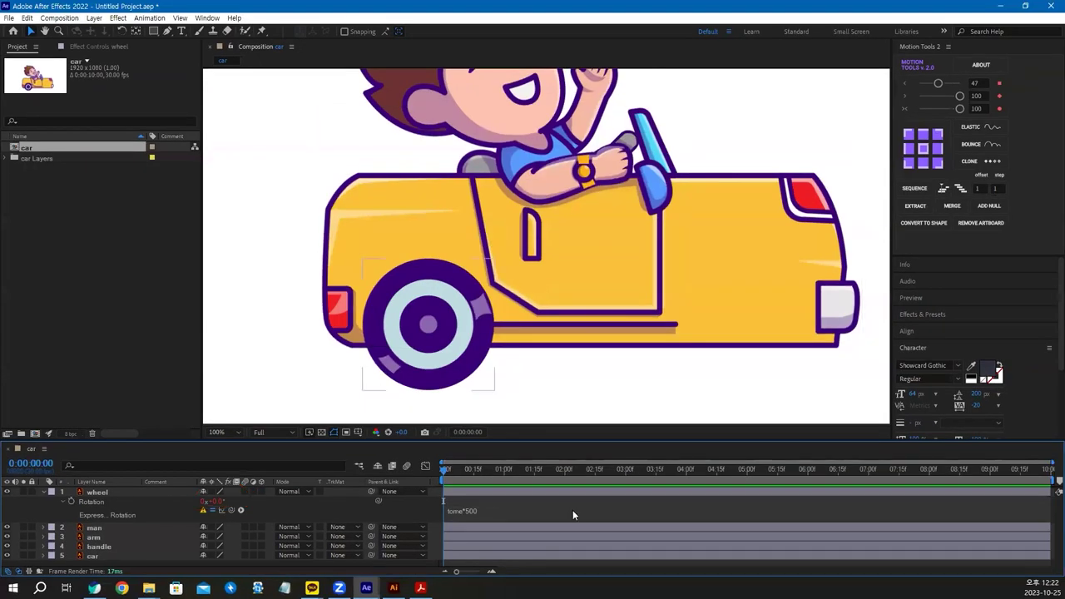
click(573, 515)
click(180, 501)
click(470, 512)
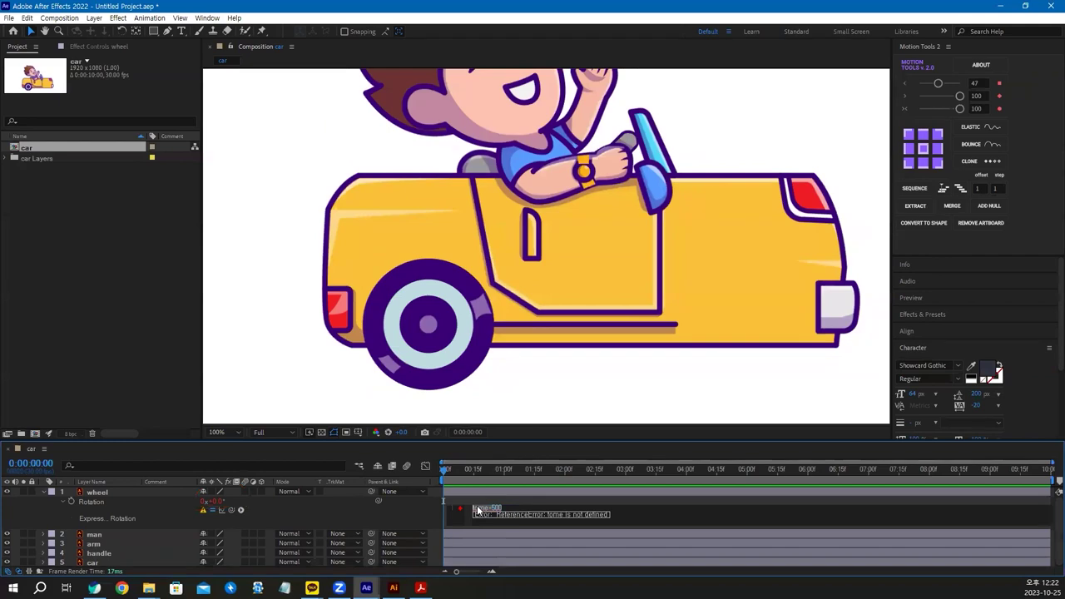
click(381, 515)
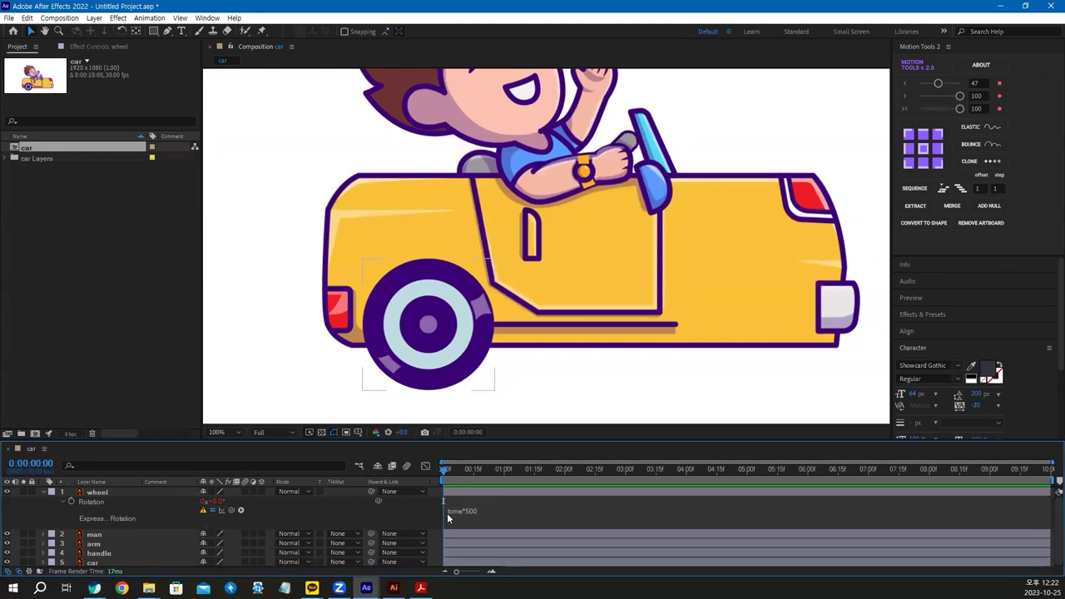
click(447, 518)
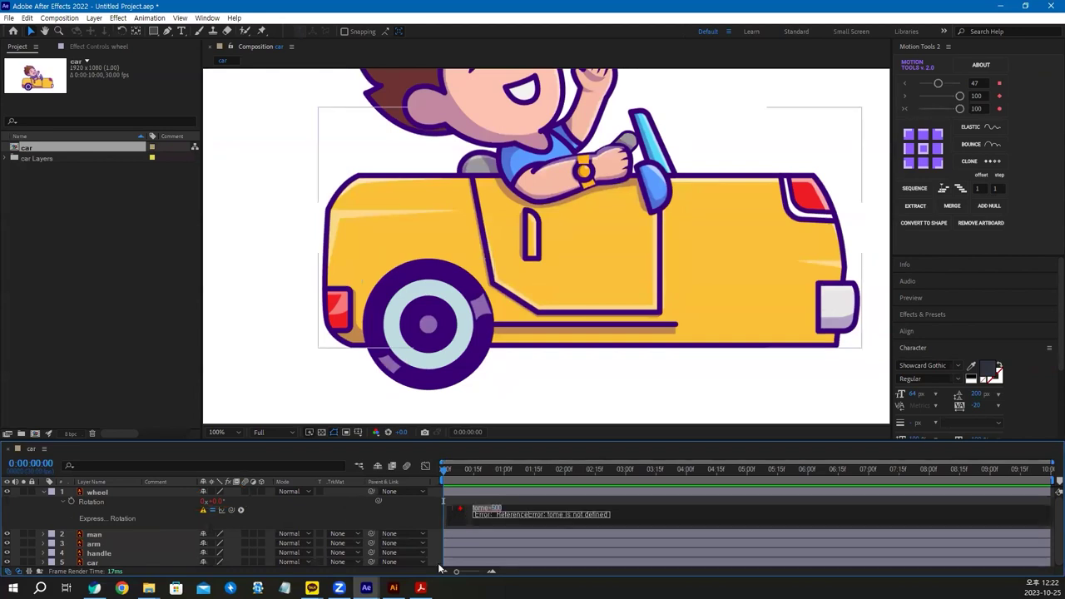
text(time)
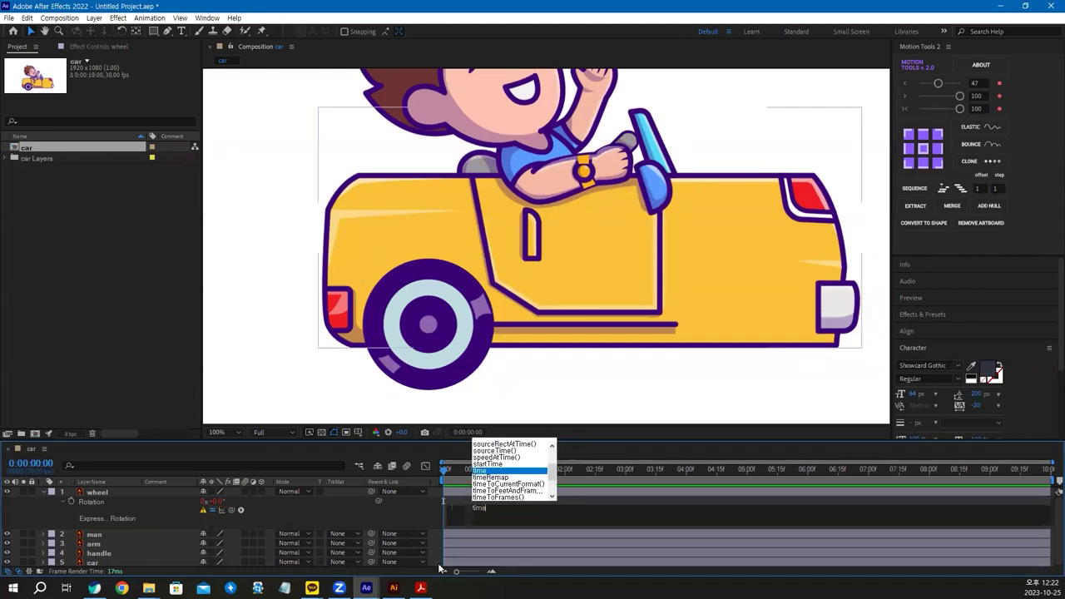
text(*)
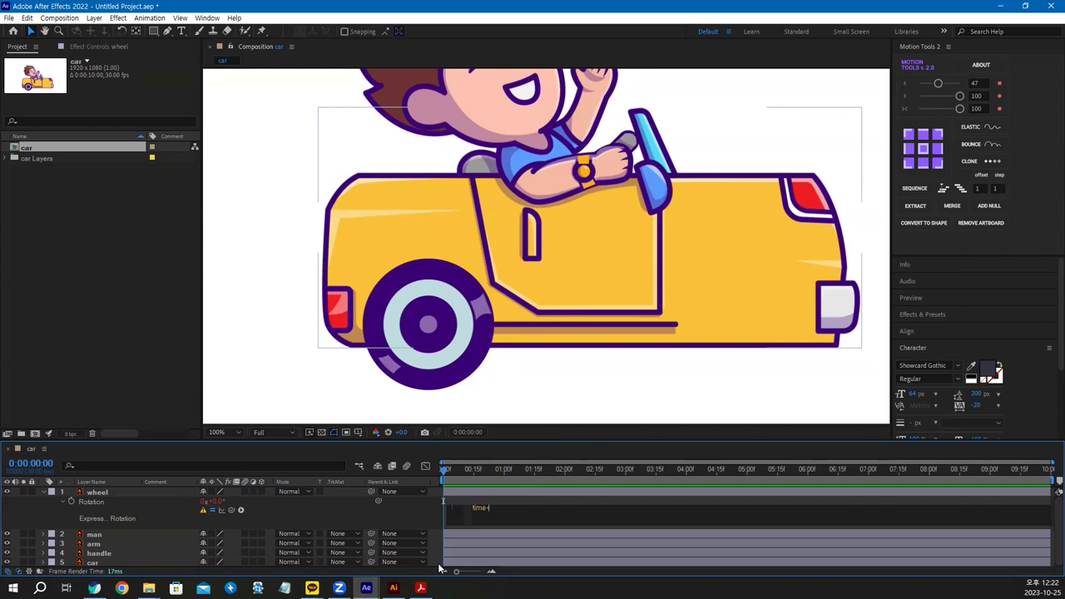
click(413, 512)
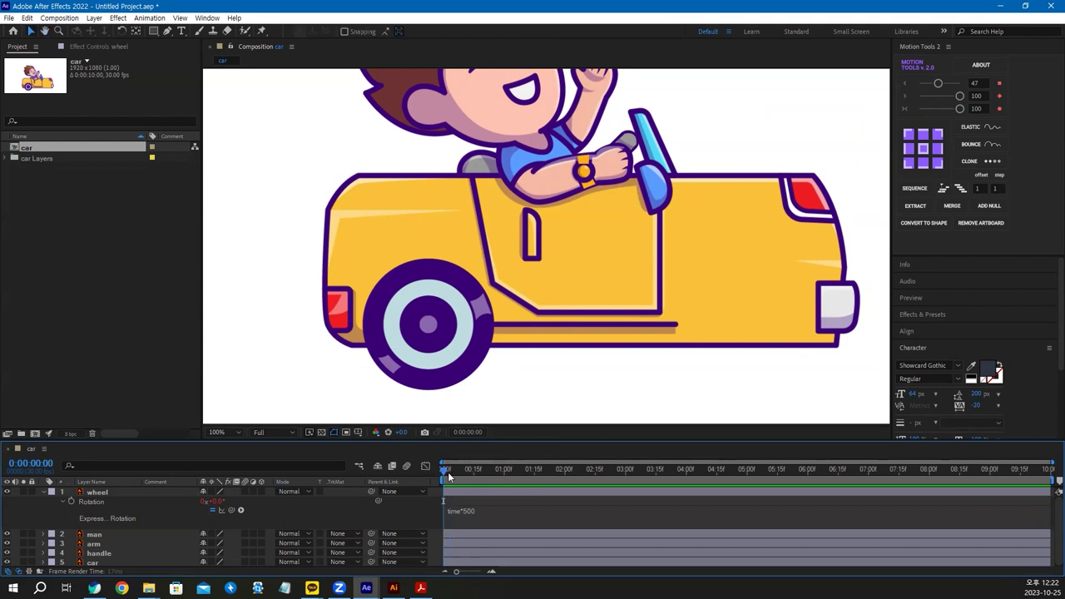
key(space)
key(space)
key(space)
key(space)
Keyframe the wheel layer's Position at the first frame and raise the wheel to Y 880.7 at frame 5.
click(108, 495)
key(shift+p)
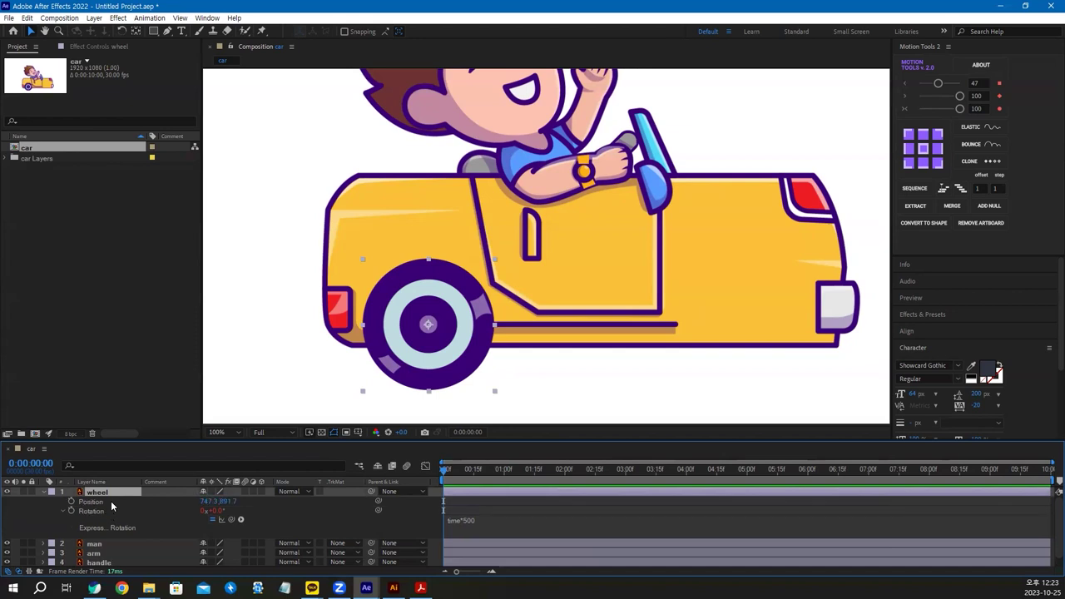
click(71, 501)
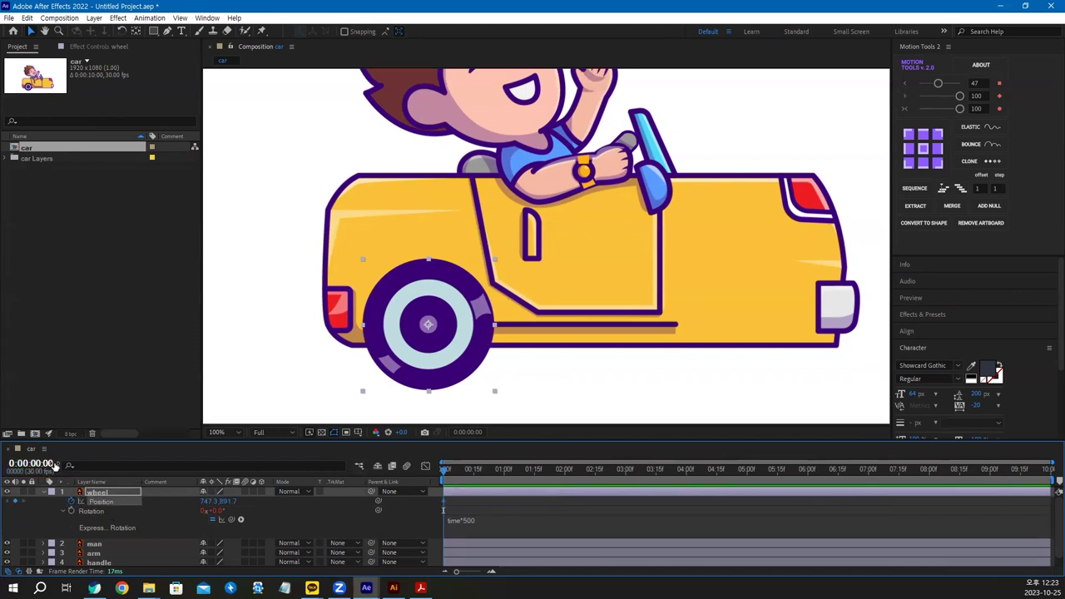
click(30, 462)
text(5)
key(Return)
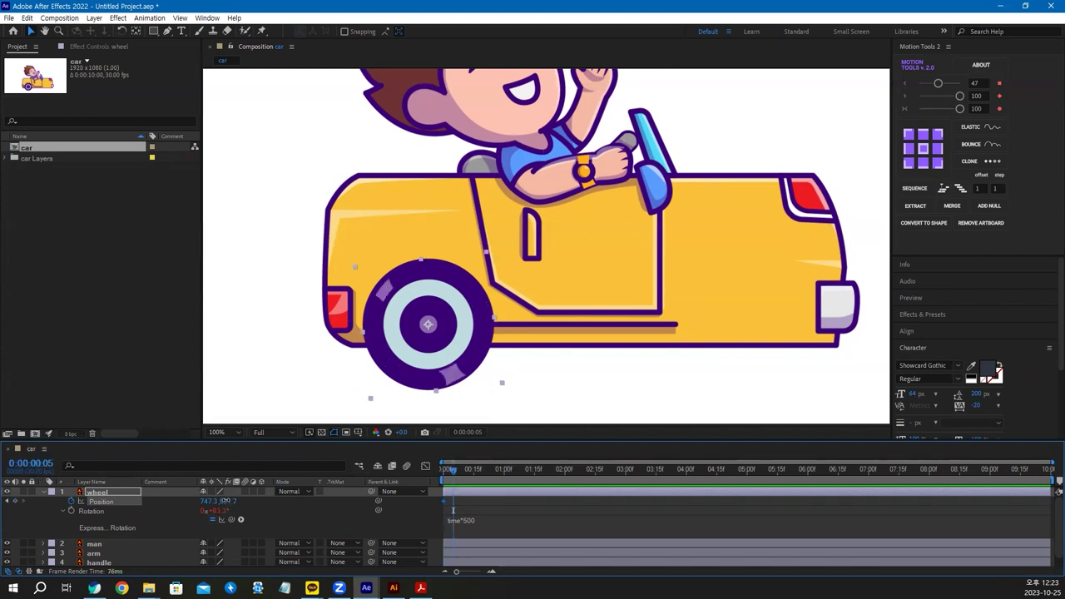
drag(223, 501, 216, 501)
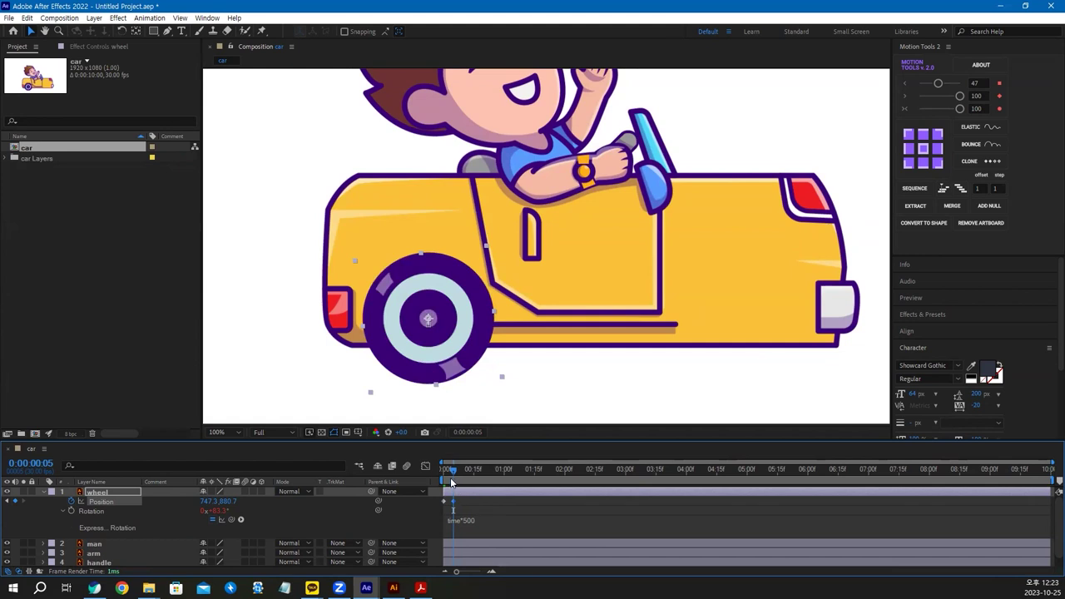
Copy the wheel's first Position keyframe to frame 10 and apply Easy Ease to the middle keyframe.
click(33, 464)
text(10)
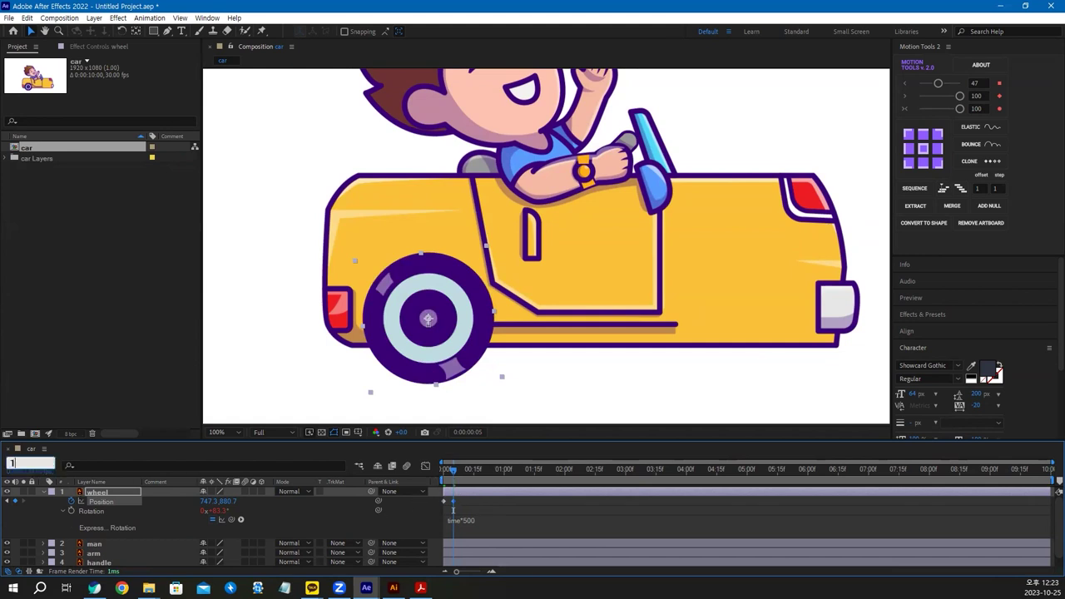
key(Return)
key(equal)
key(equal)
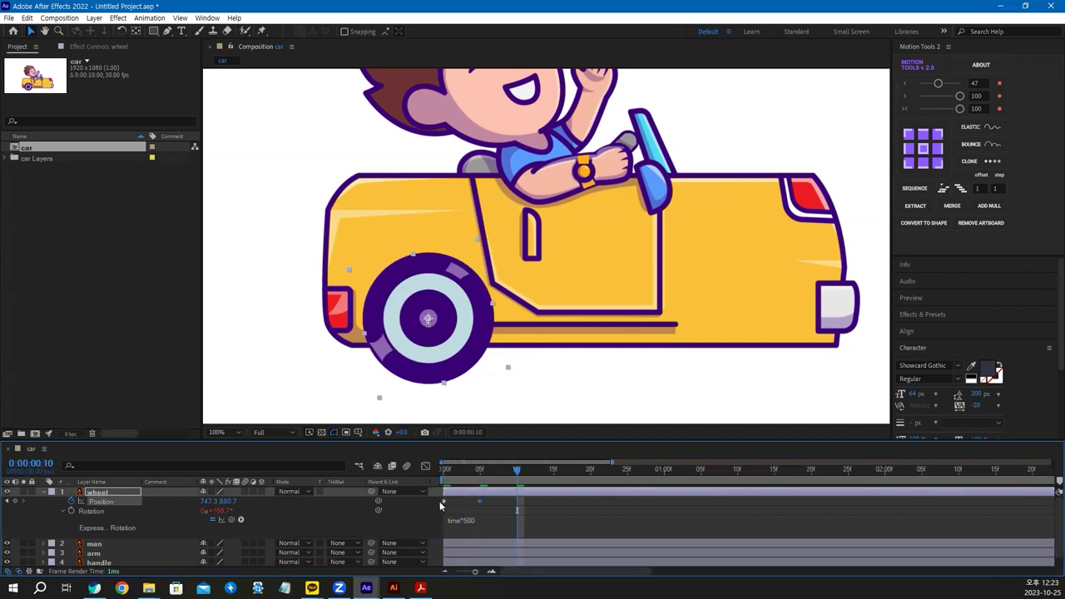
click(444, 501)
key(ctrl+c)
key(ctrl+v)
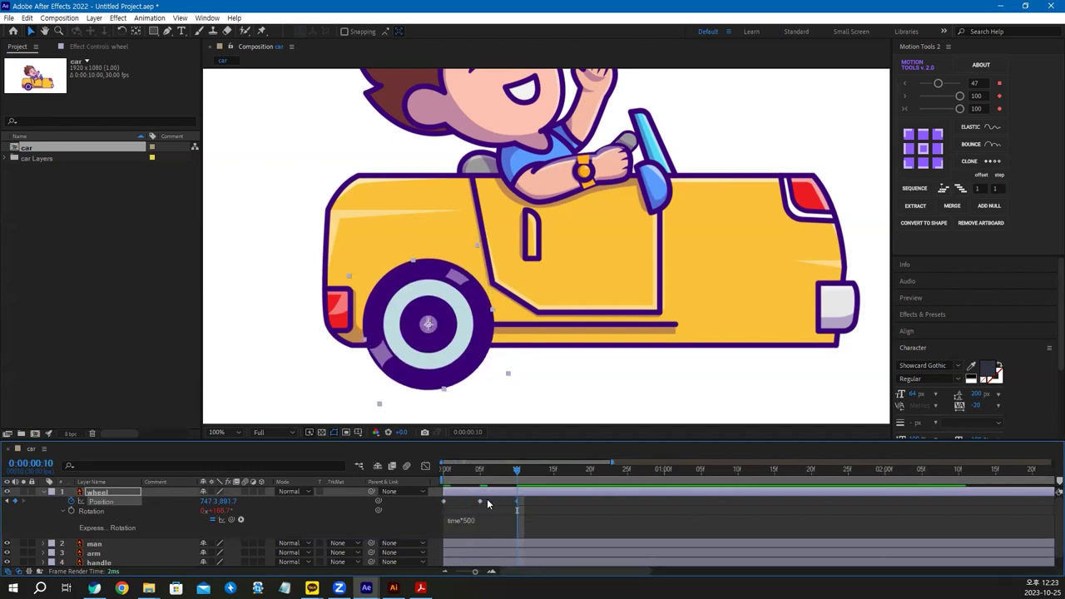
drag(491, 500, 471, 507)
key(Home)
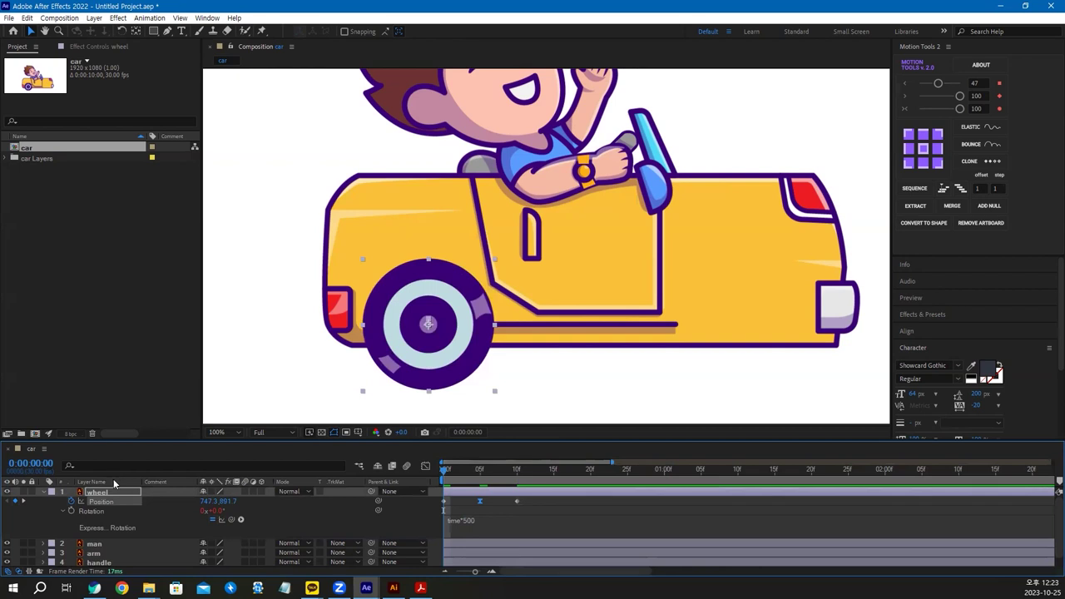
Loop the wheel layer's Position keyframes with the expression loopOut() and preview the bounce.
alt+click(72, 502)
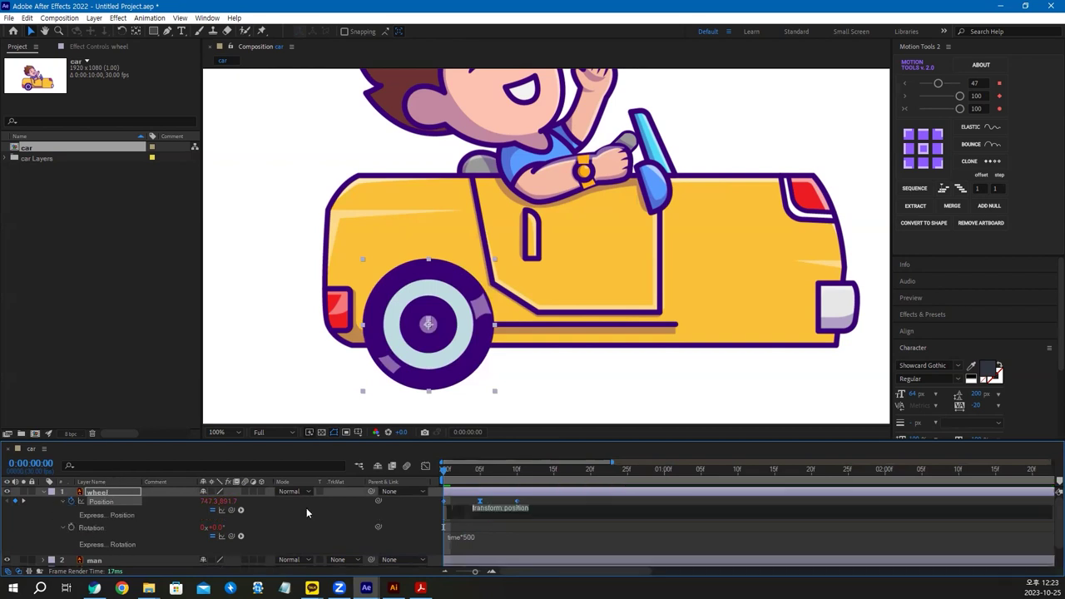
text(loop)
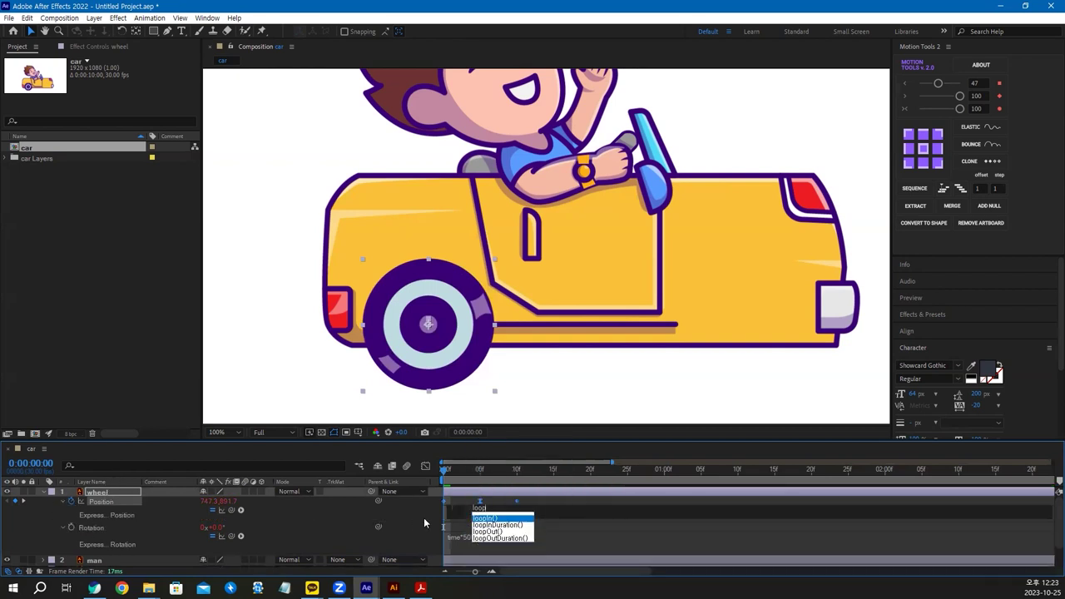
click(502, 532)
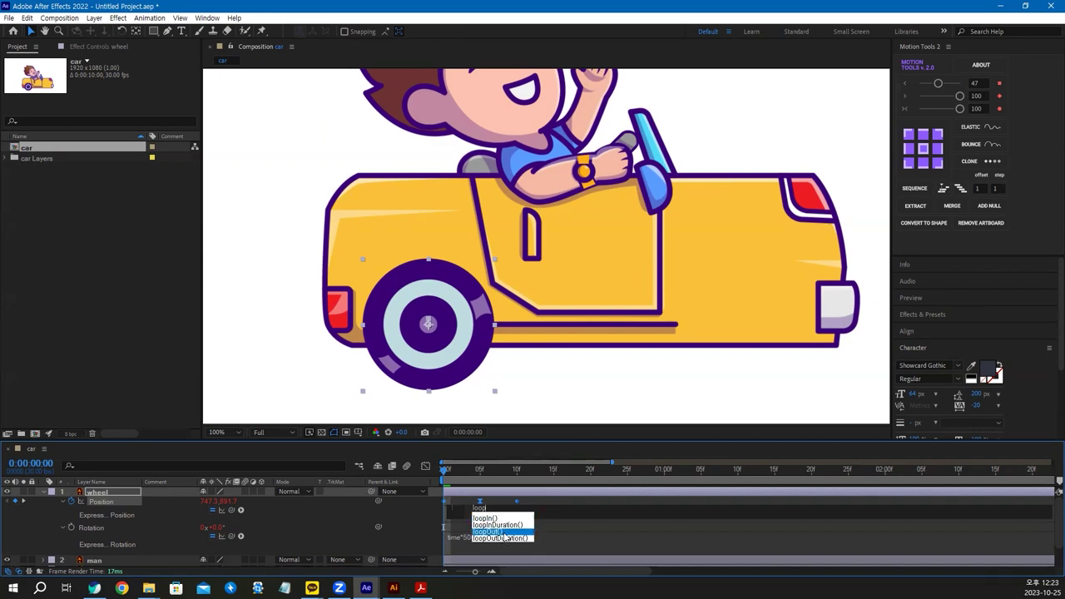
click(414, 515)
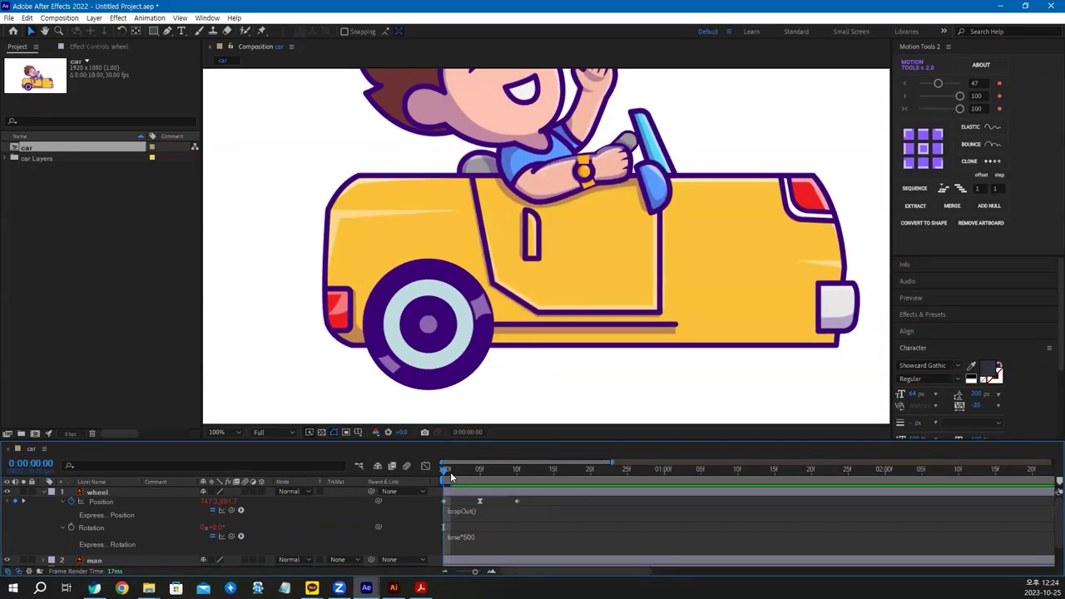
key(space)
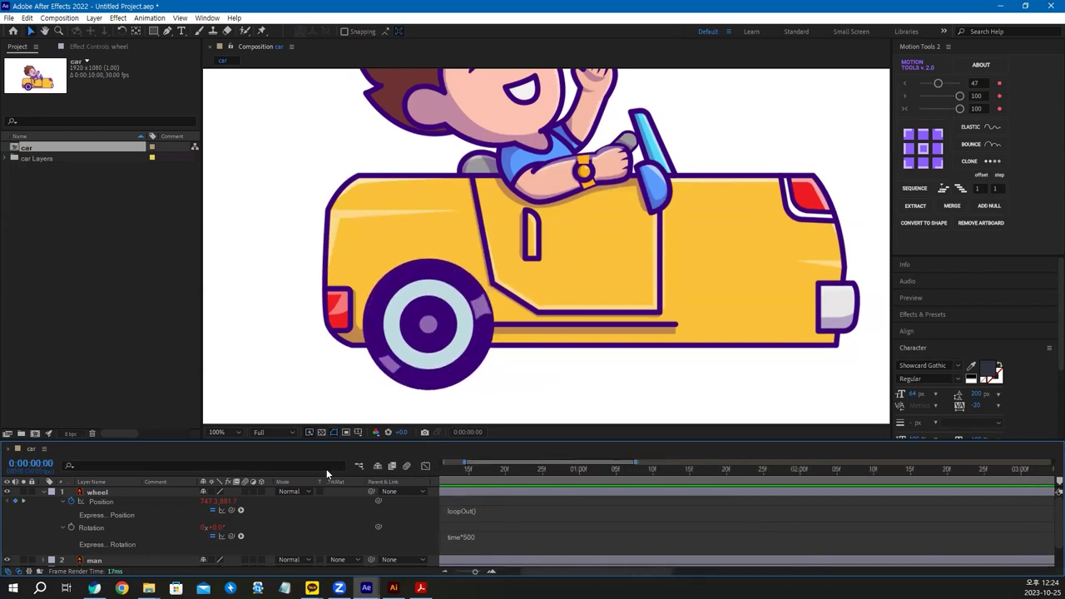
key(space)
Soften the wheel's bounce by setting its Y Position at frame 5 to 885.7 and play it back.
click(481, 474)
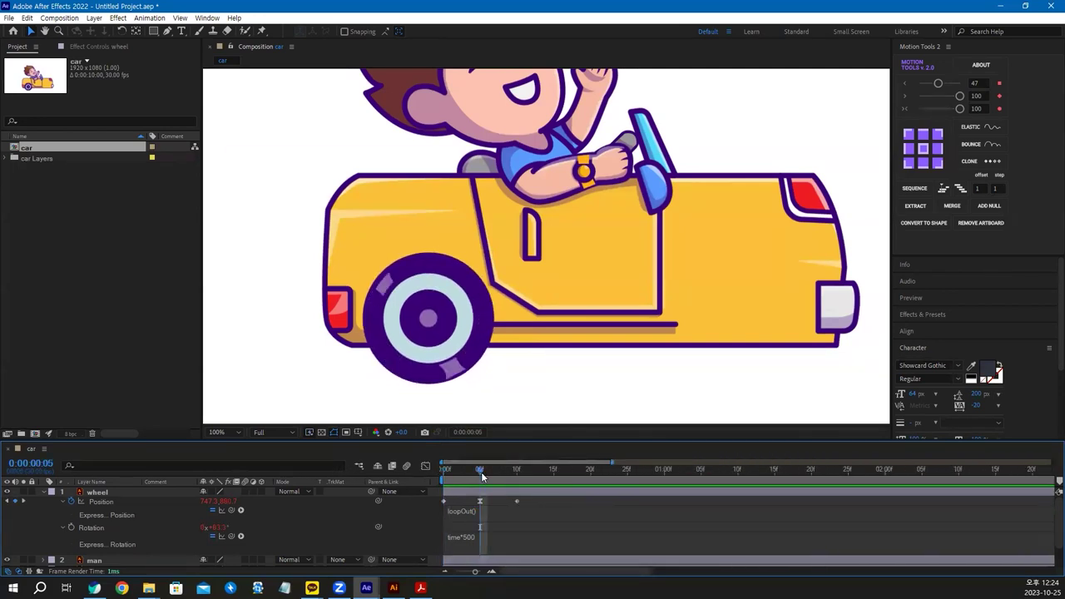
click(236, 502)
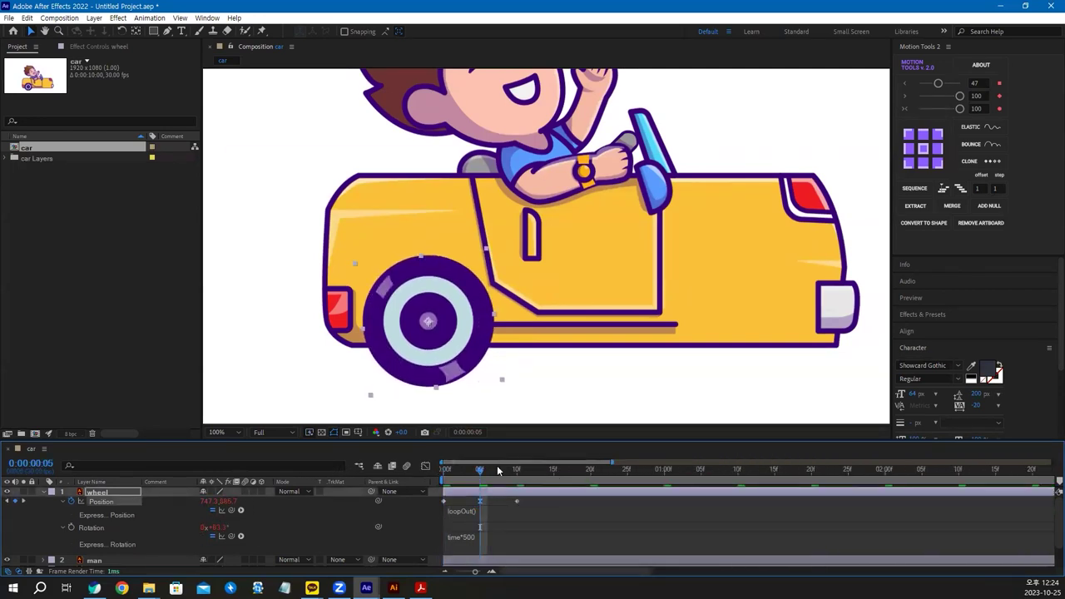
key(space)
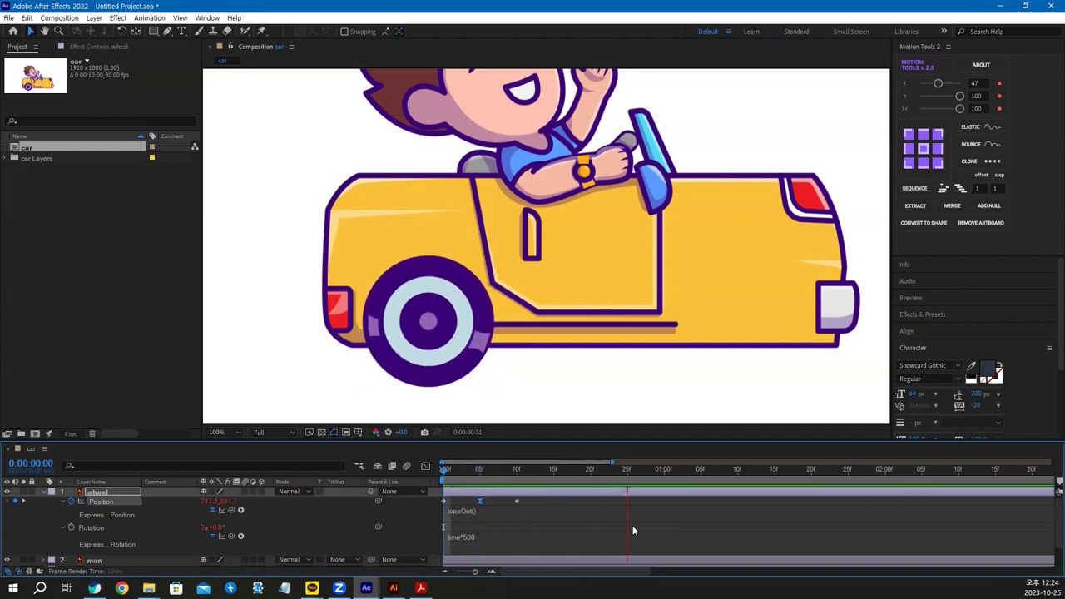
key(space)
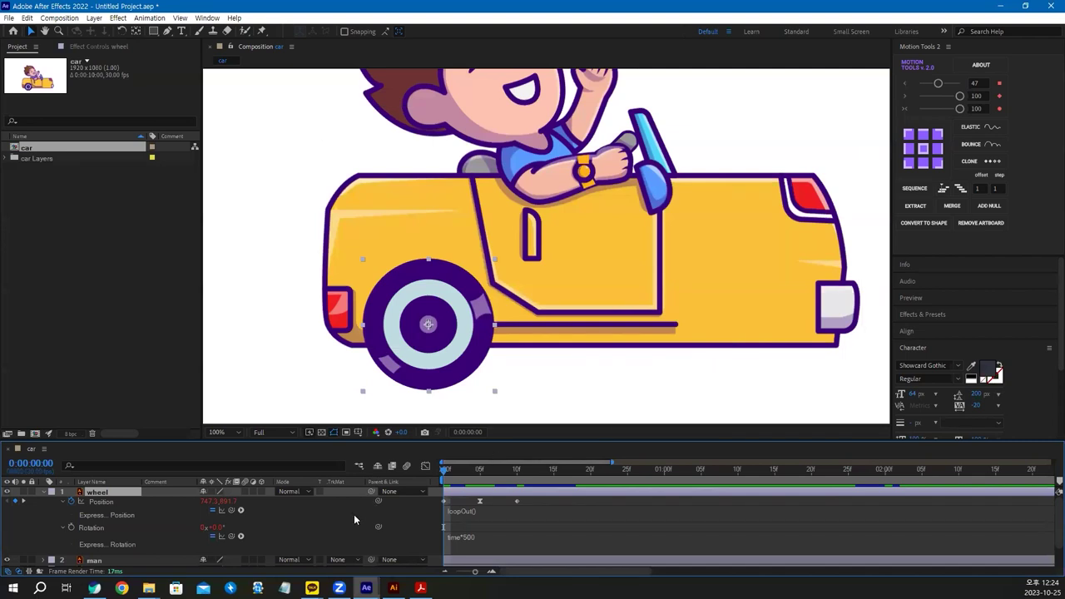
Duplicate the wheel layer, shift all the copy's Position keyframes to X 1301.3 under the car's front, and preview both wheels.
key(ctrl+d)
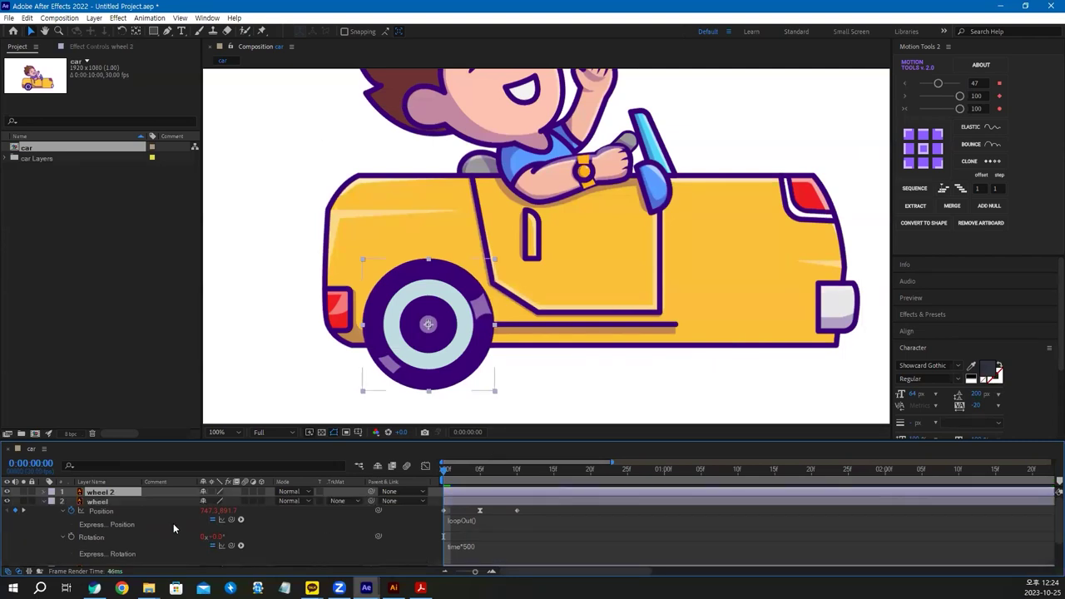
key(p)
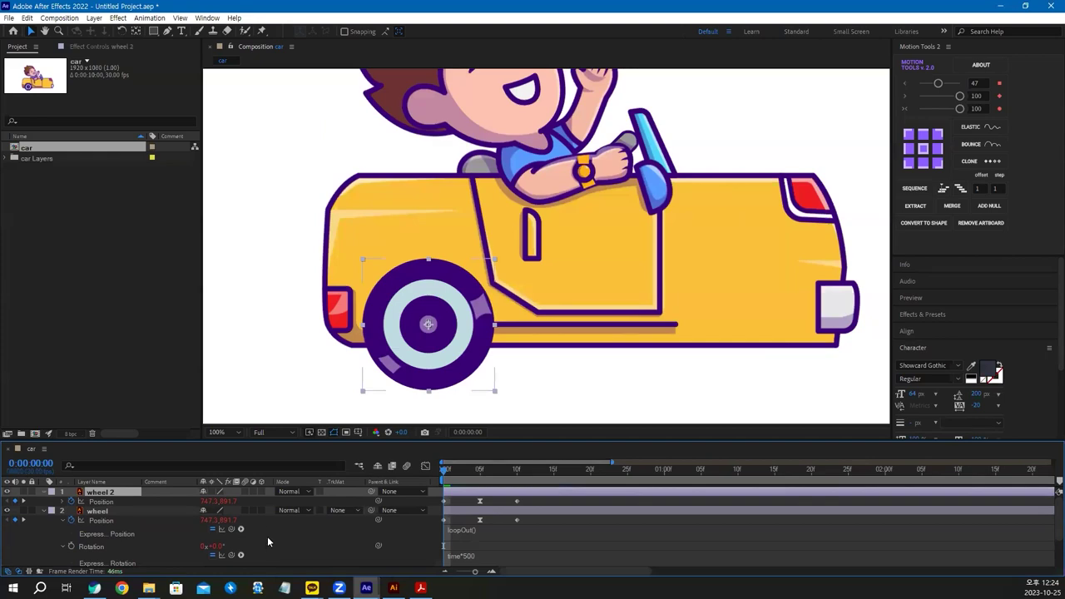
key(Return)
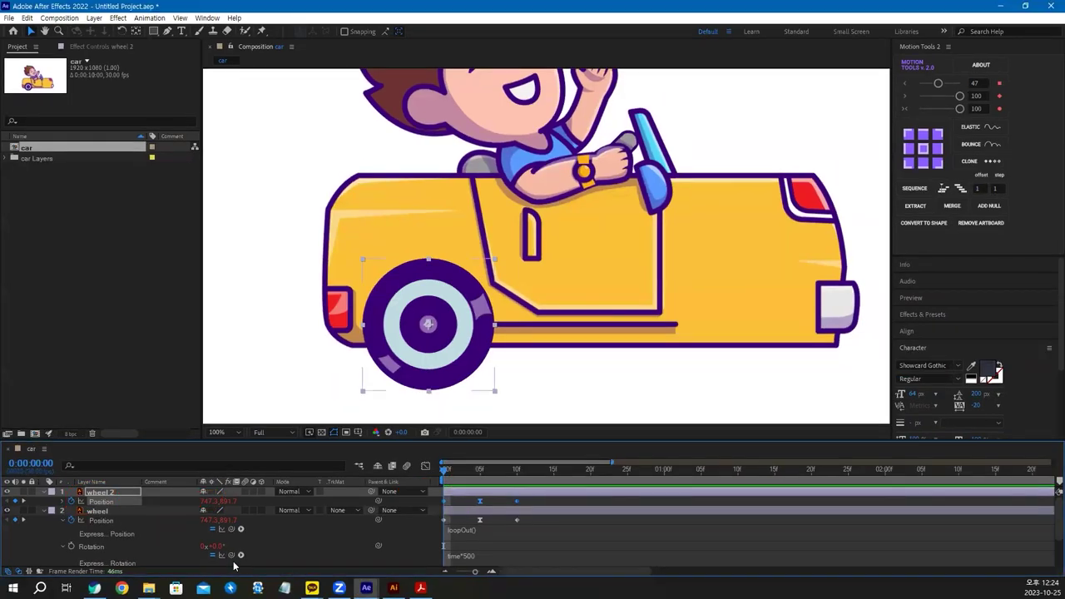
drag(339, 503, 525, 513)
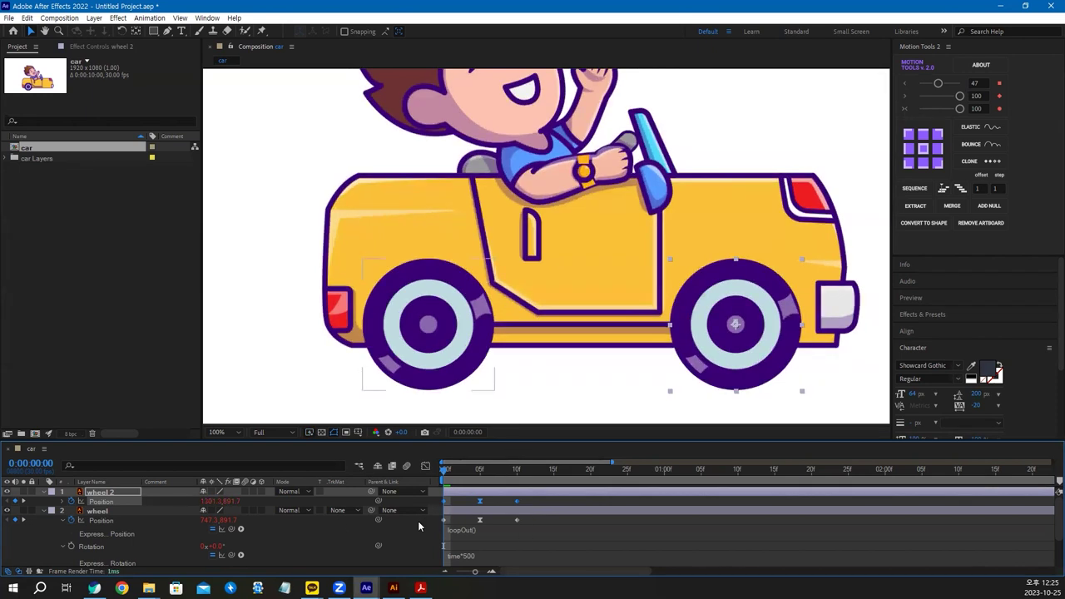
click(343, 497)
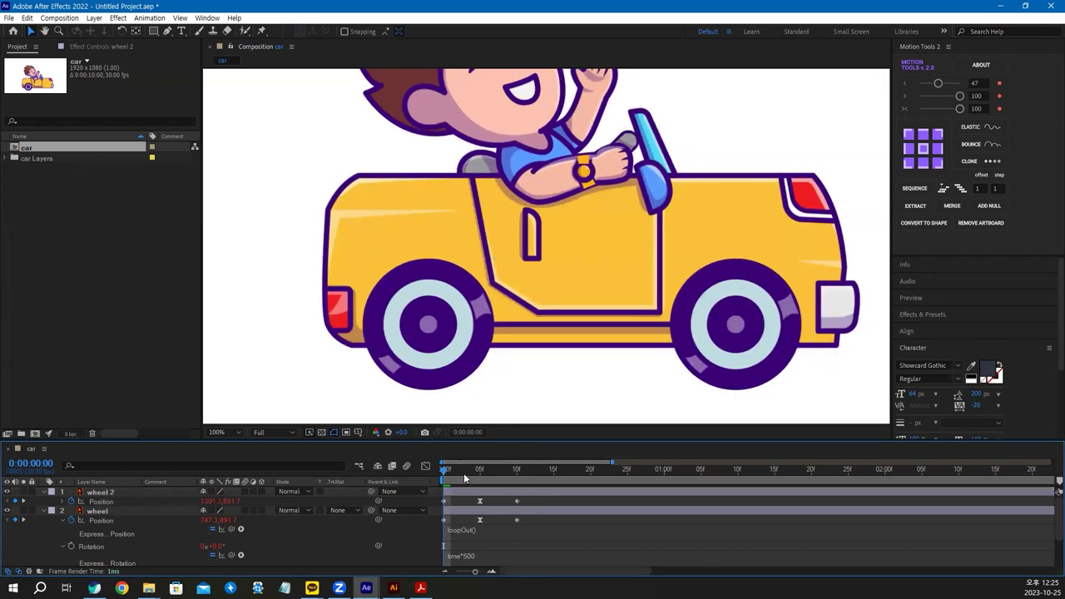
key(space)
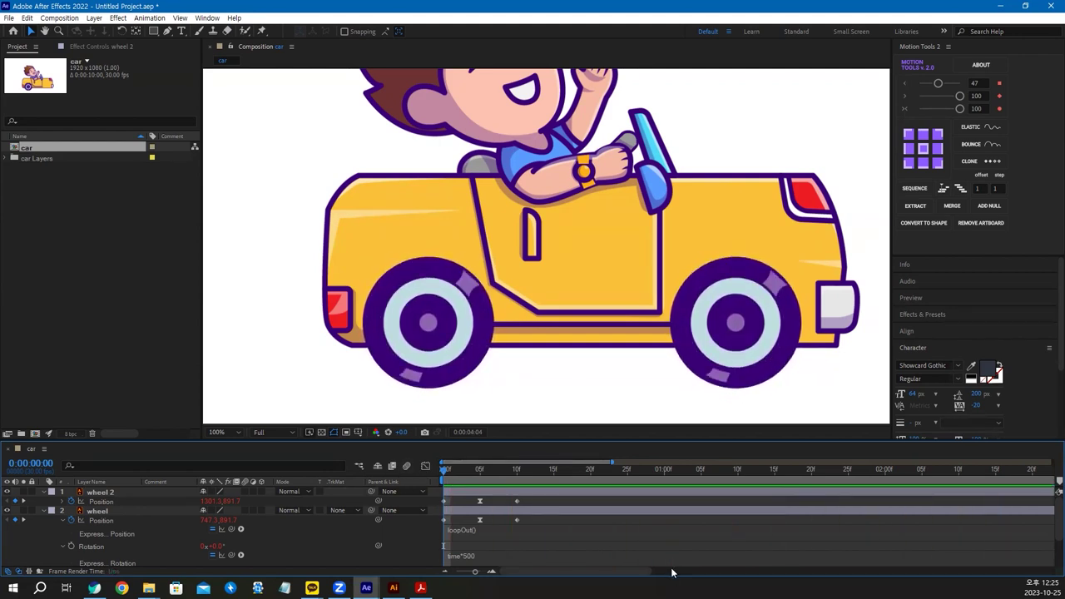
key(space)
Move the arm layer's anchor point to the shoulder joint at the driver's collar with the Pan Behind tool.
drag(176, 442, 176, 412)
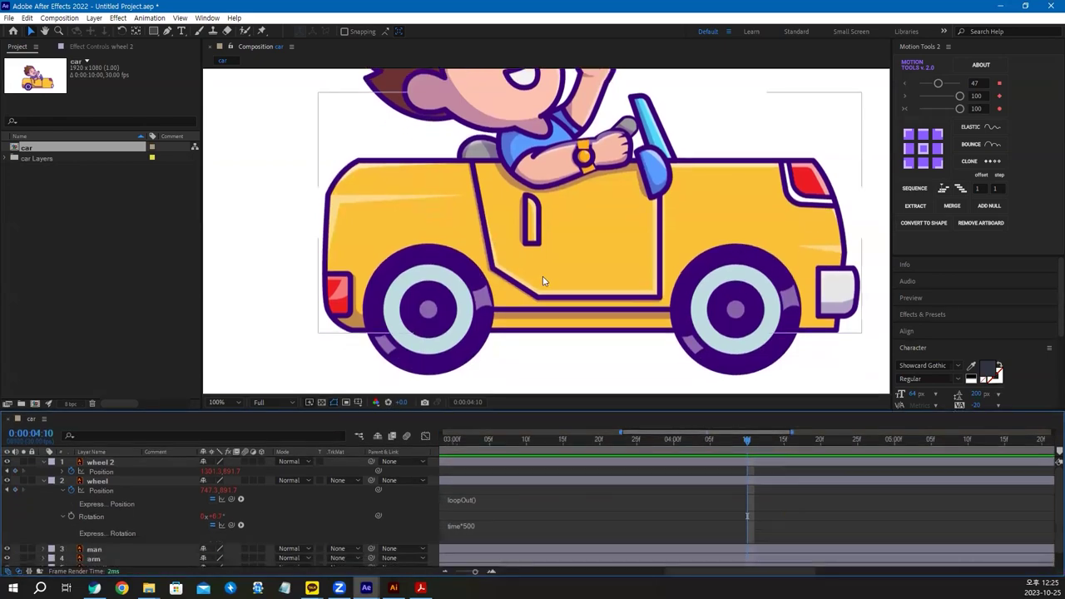
scroll(526, 275, up, 5)
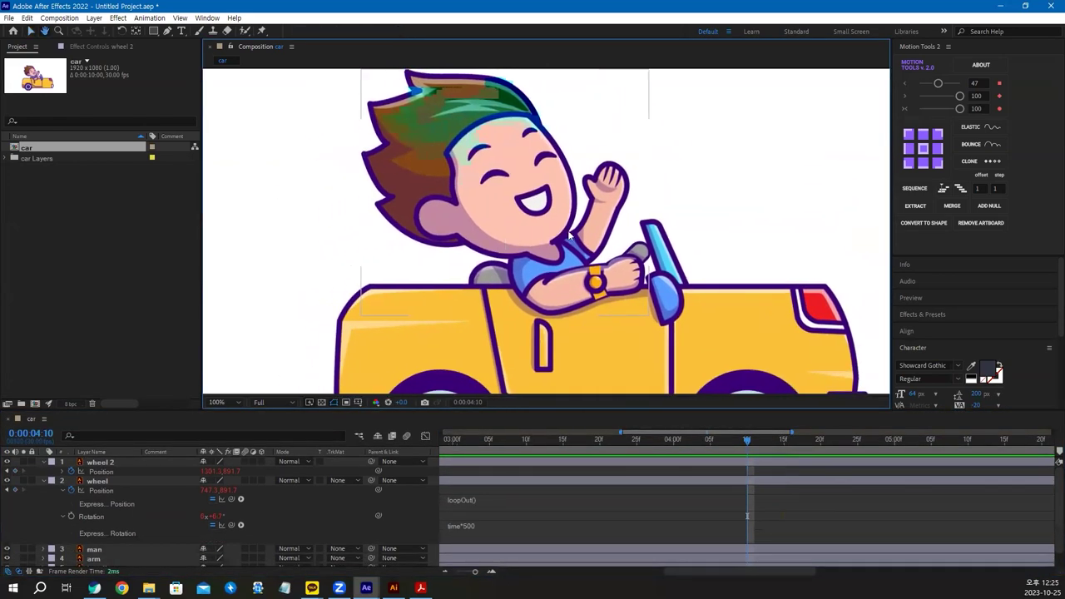
click(93, 558)
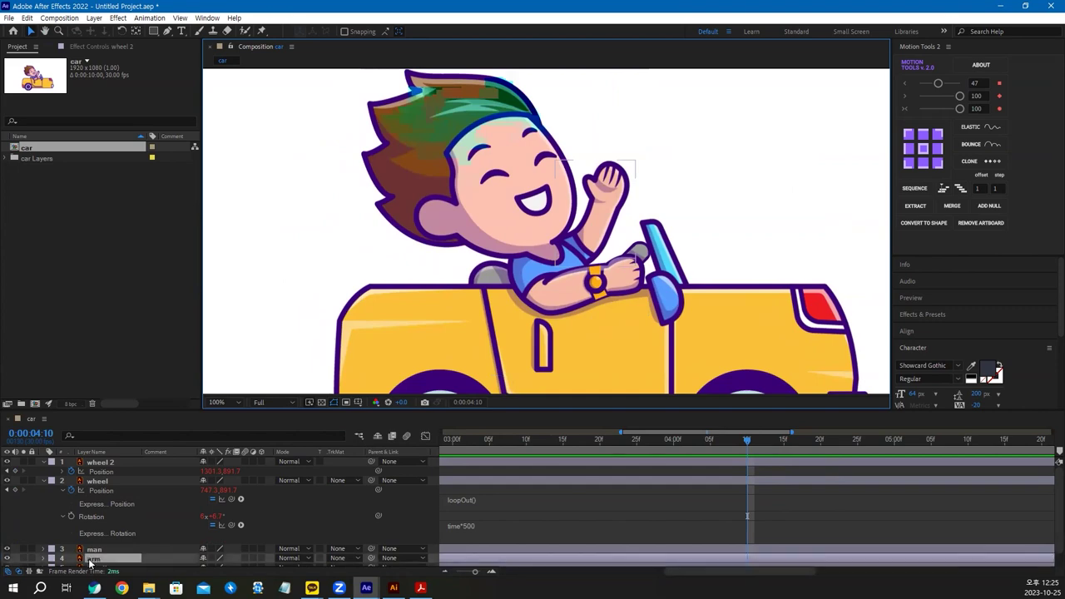
scroll(615, 223, up, 4)
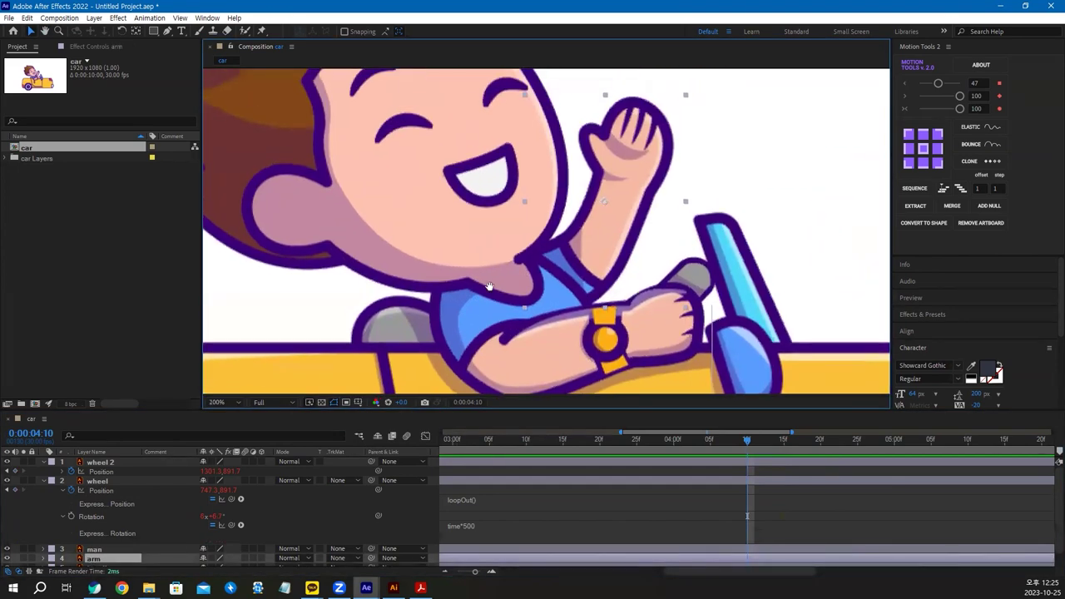
click(137, 31)
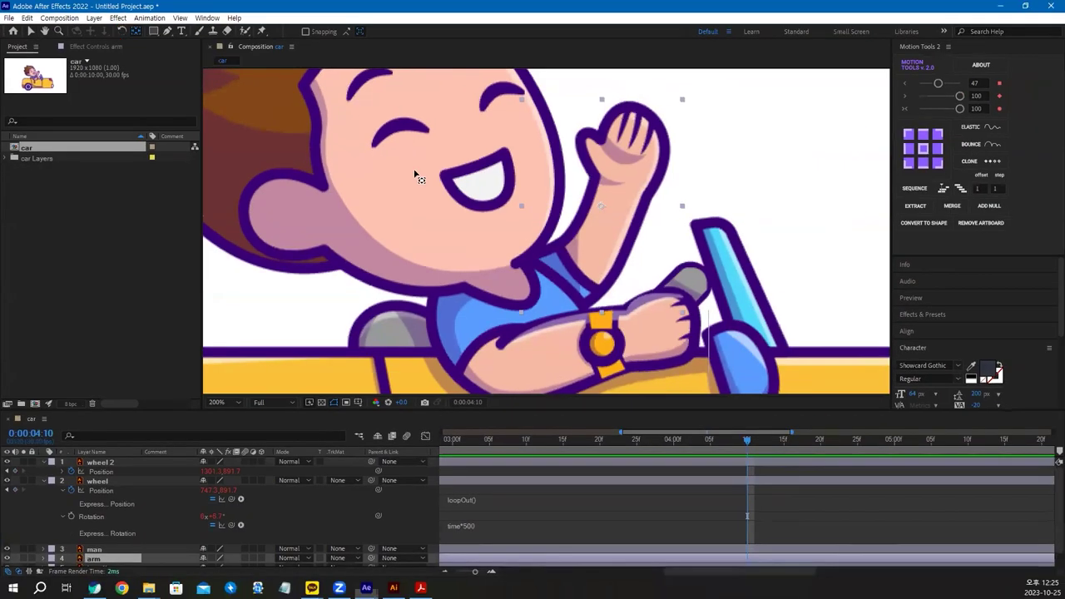
drag(602, 207, 538, 263)
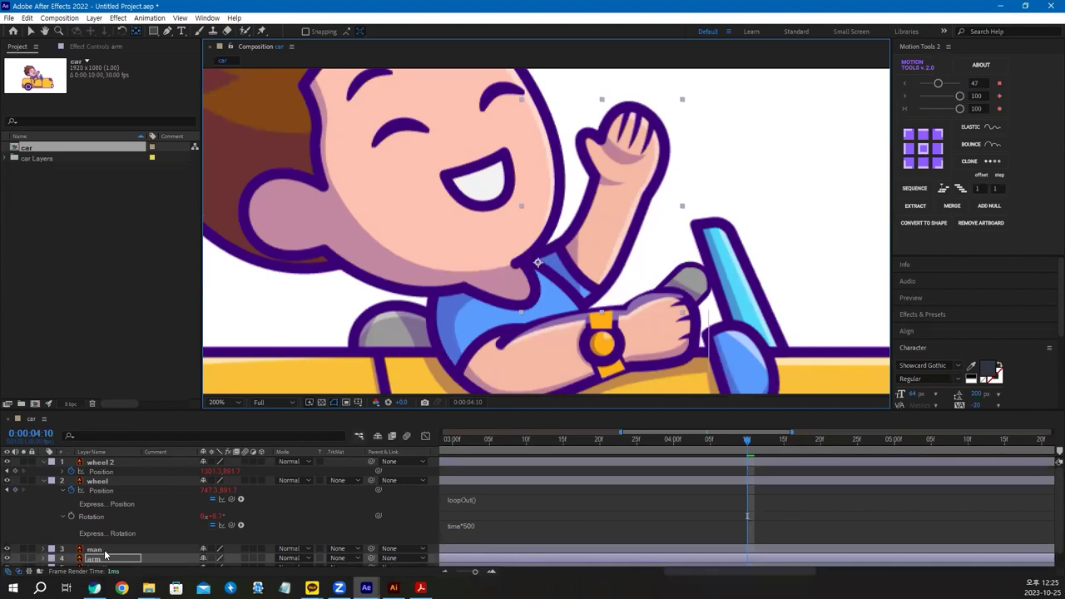
Keyframe the arm layer's Rotation at 20° on frame 0 and -10° on frame 10.
key(r)
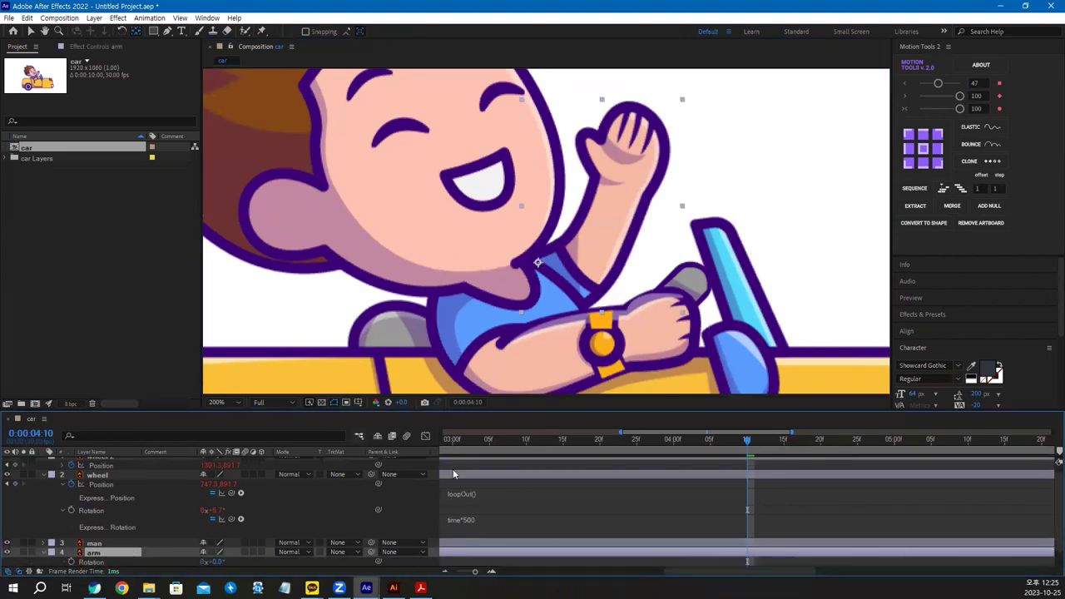
drag(620, 434, 444, 441)
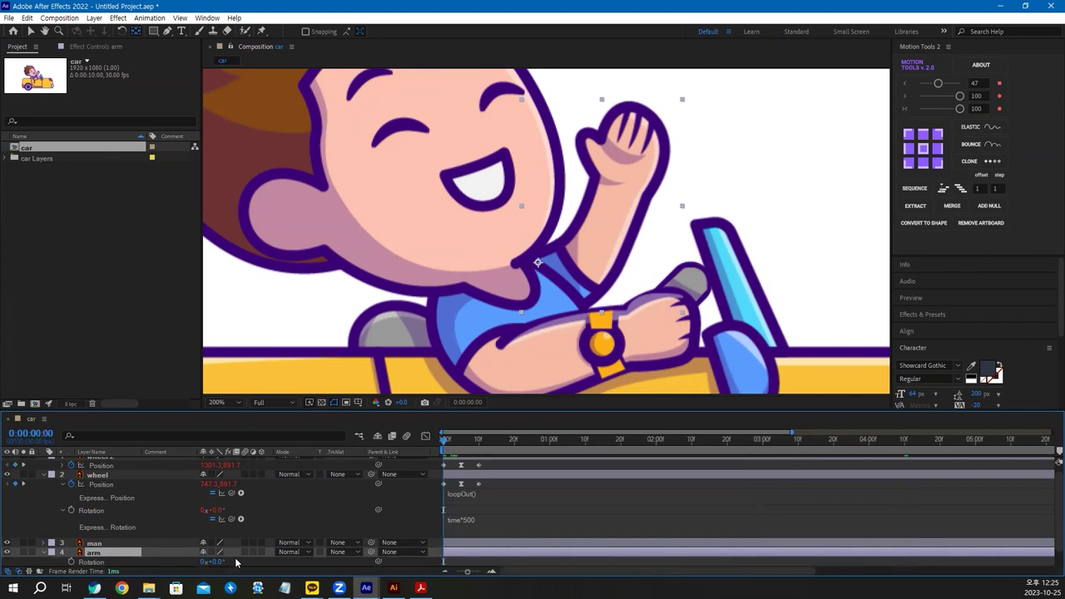
mouse_move(216, 563)
mouse_down()
mouse_move(261, 563)
mouse_move(227, 562)
mouse_up()
click(92, 563)
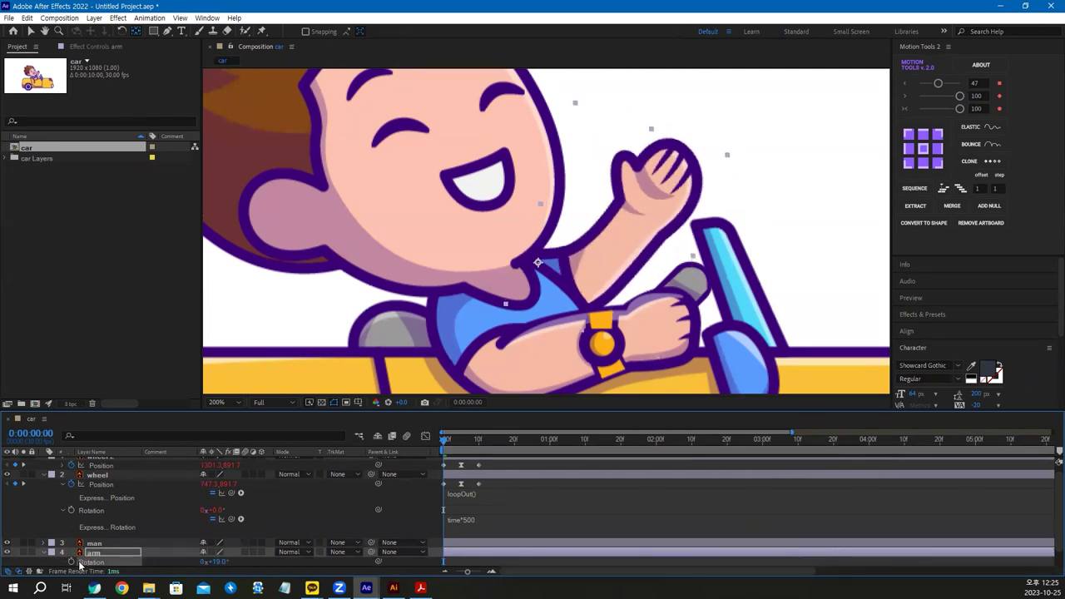
click(216, 561)
text(2)
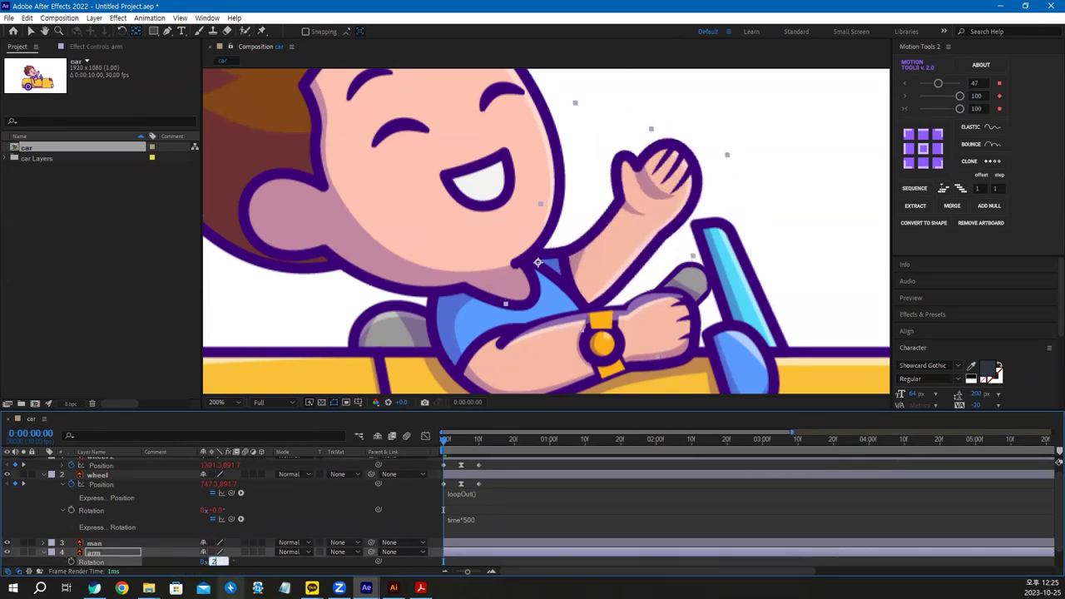
text(0)
key(Return)
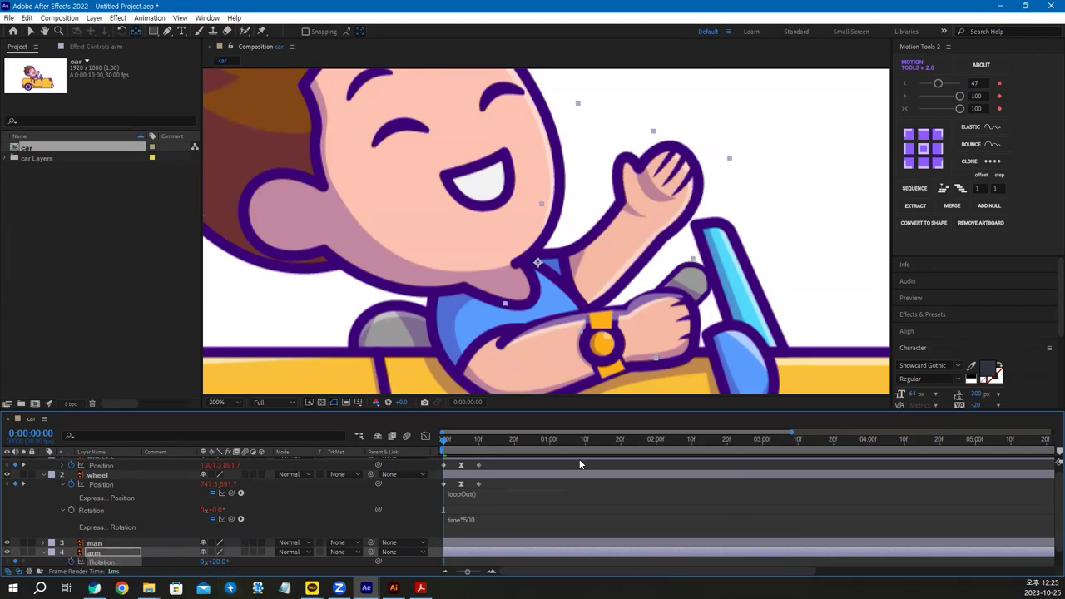
click(479, 447)
mouse_move(226, 562)
mouse_down()
mouse_move(192, 563)
mouse_move(210, 562)
mouse_up()
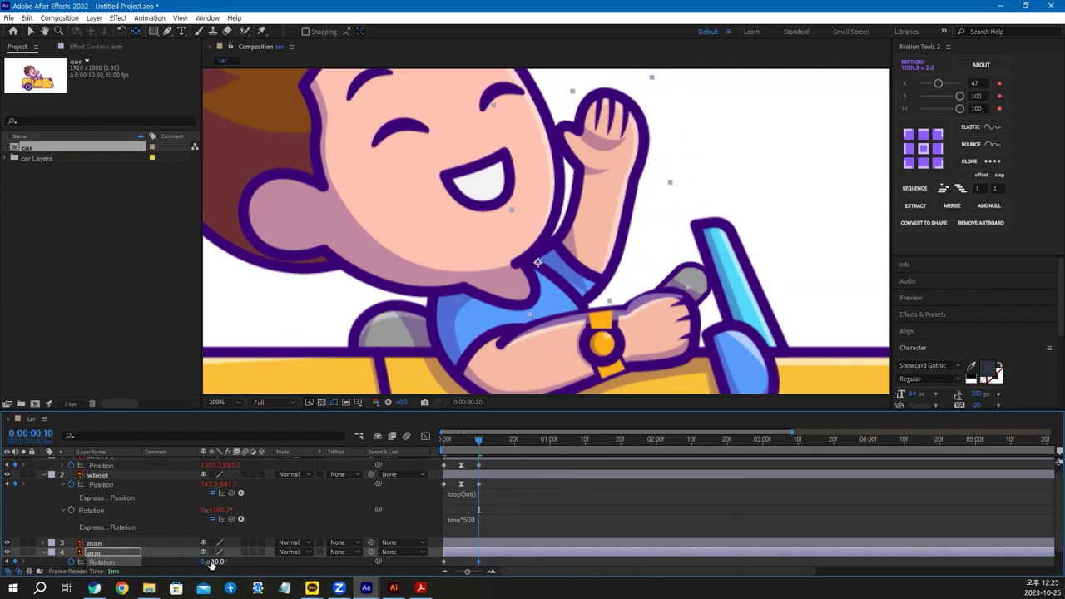
Add a 20° Rotation keyframe to the arm at frame 20 and apply Easy Ease to all three Rotation keyframes.
click(513, 442)
drag(425, 410, 437, 362)
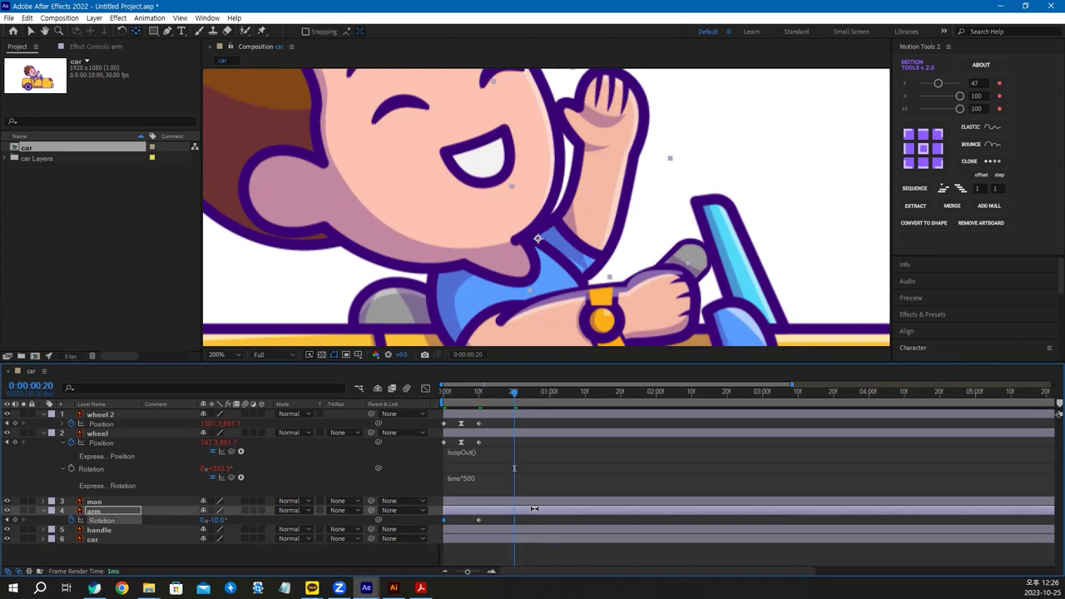
text(20)
key(Return)
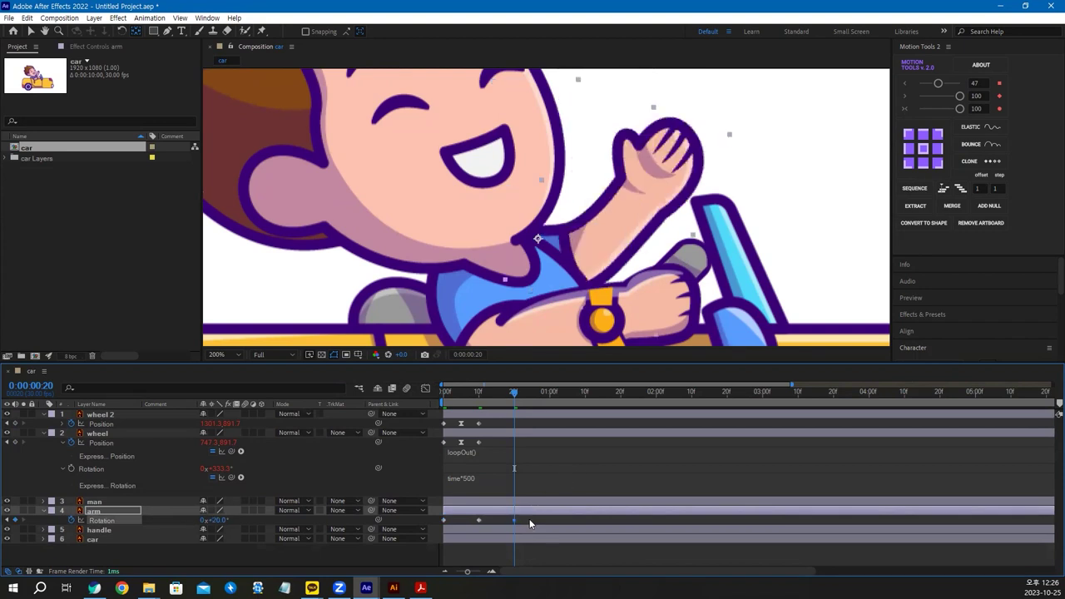
drag(530, 522, 423, 524)
key(F9)
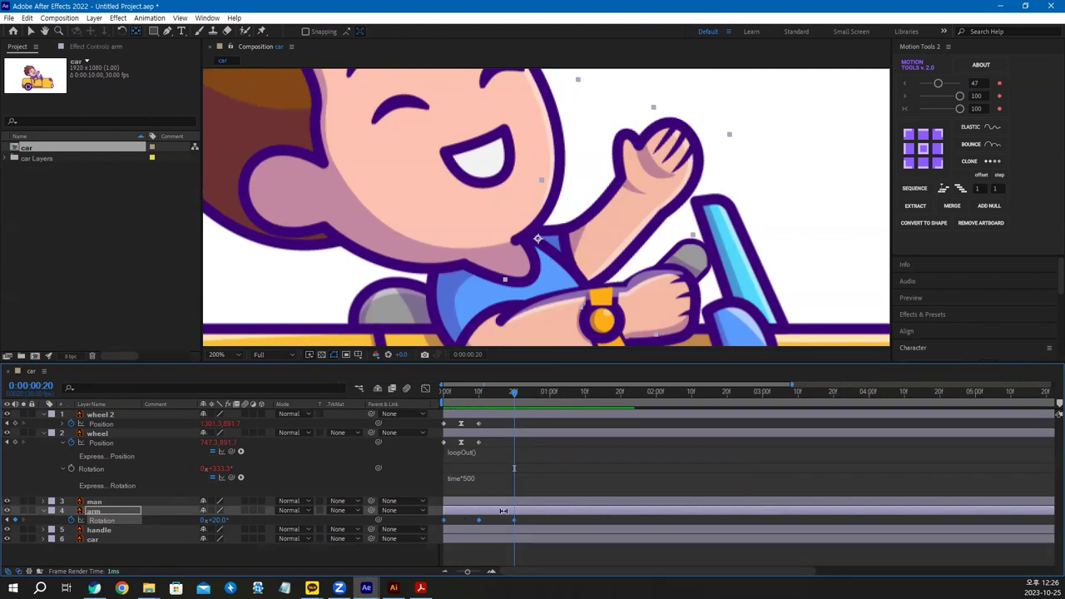
Loop the arm's Rotation keyframes with the expression loopOut() and preview the wave.
click(461, 454)
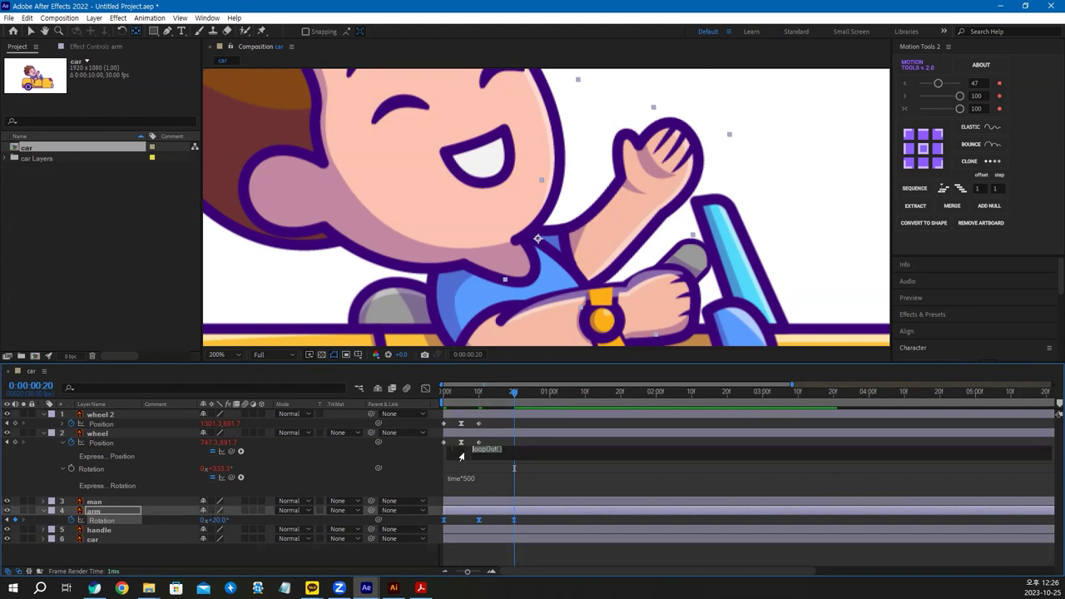
click(411, 464)
click(98, 518)
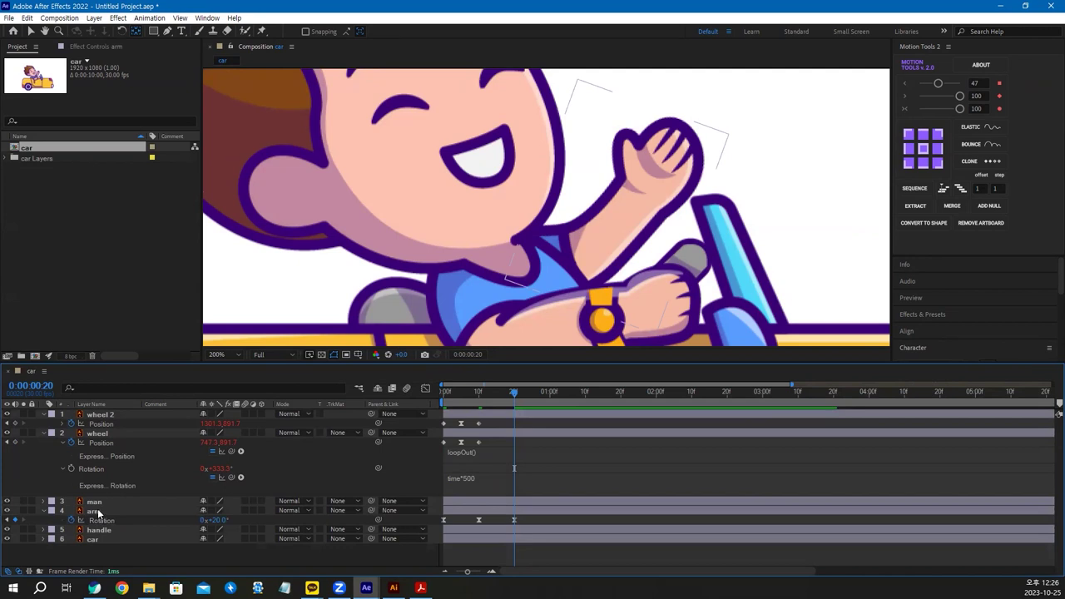
click(97, 511)
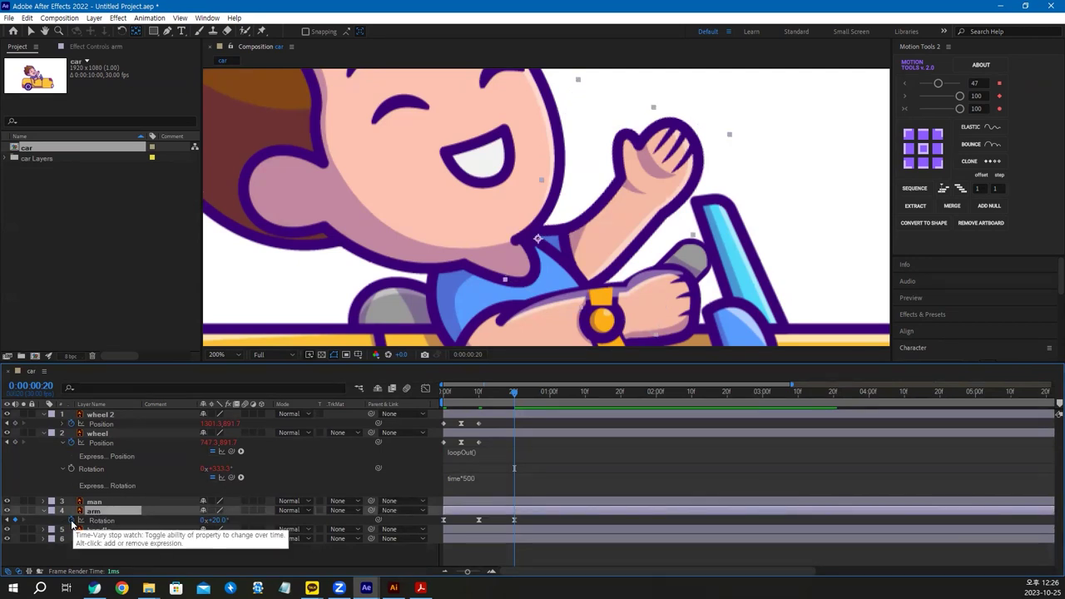
alt+click(71, 521)
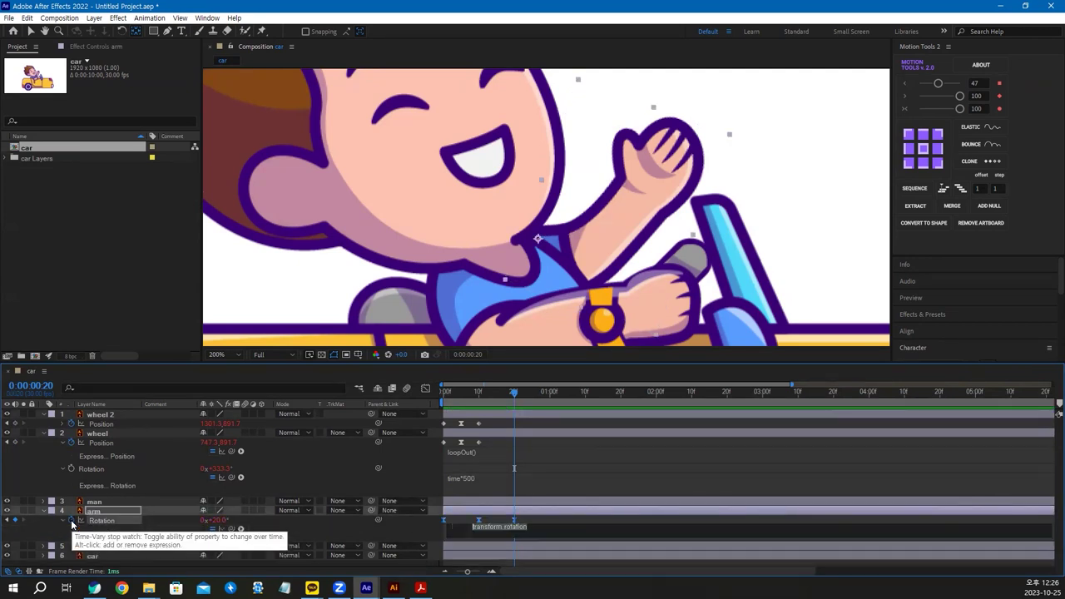
text(loopOut())
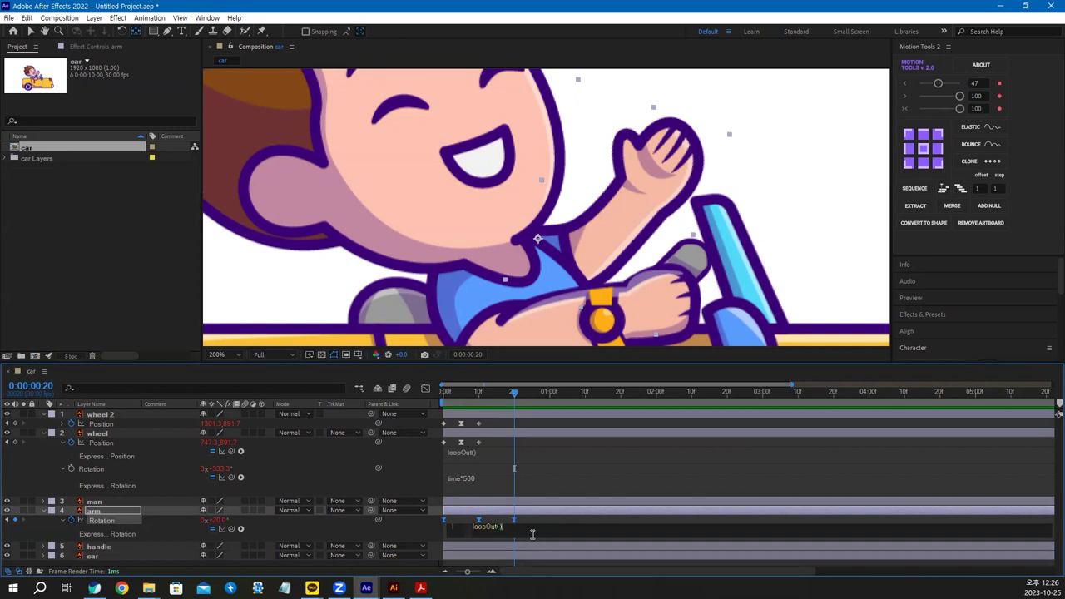
click(426, 530)
key(space)
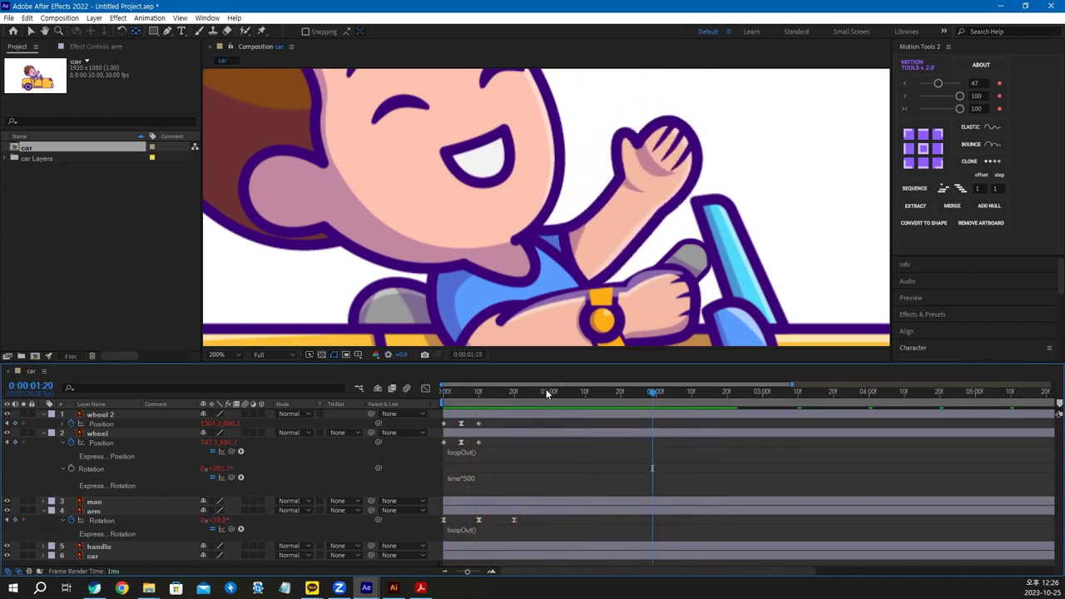
key(space)
Show the whole composition and collapse the revealed properties of the wheel 2, wheel and arm layers.
key(shift+slash)
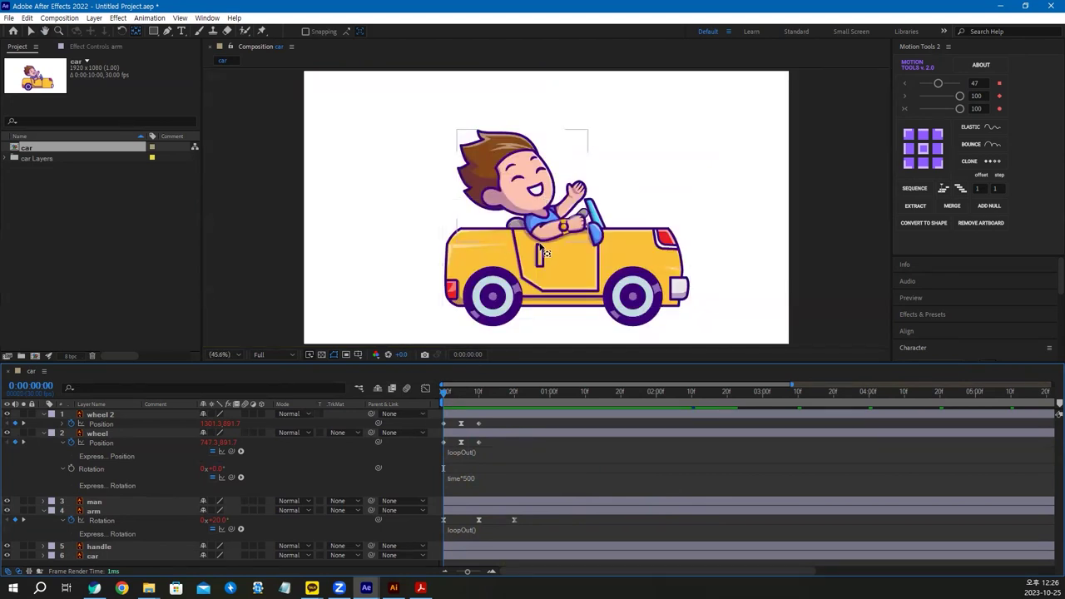
click(30, 31)
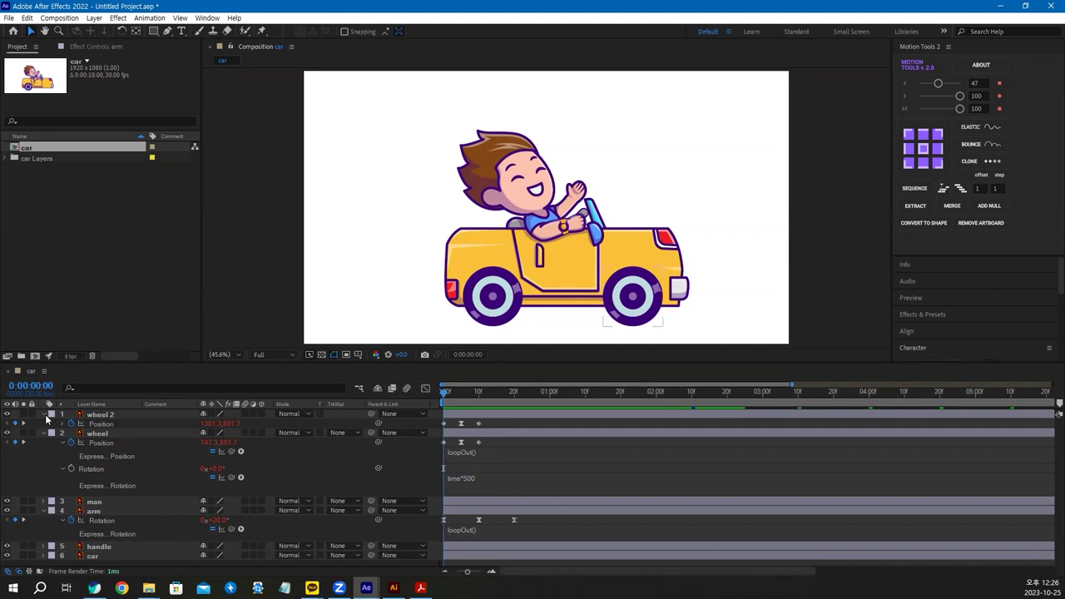
click(43, 415)
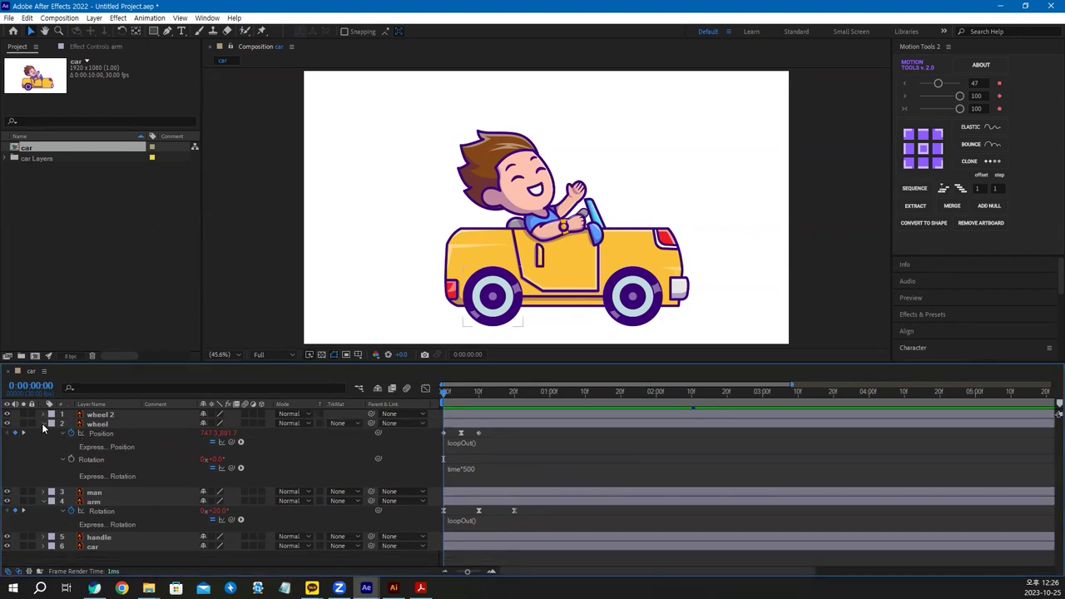
click(43, 424)
click(43, 443)
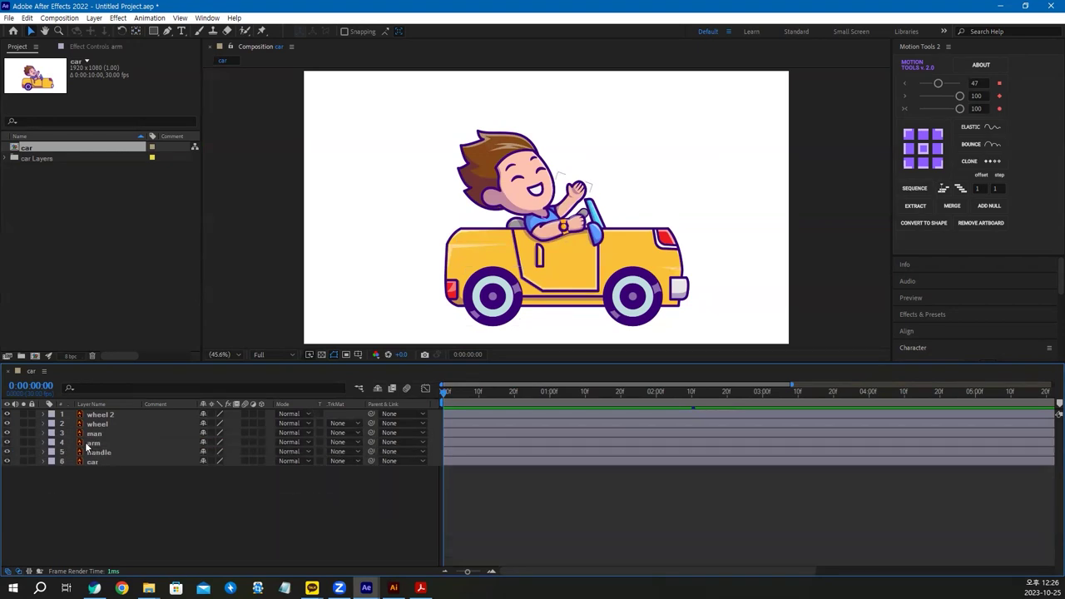
Parent the arm layer to man, and parent both the man and handle layers to car.
click(94, 444)
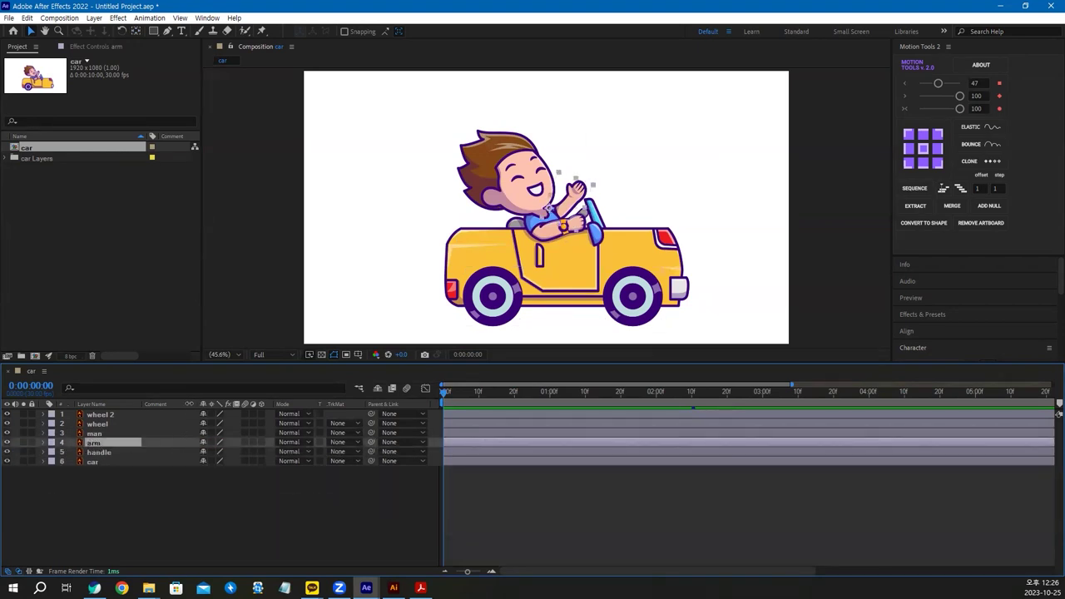
drag(373, 442, 93, 433)
click(94, 433)
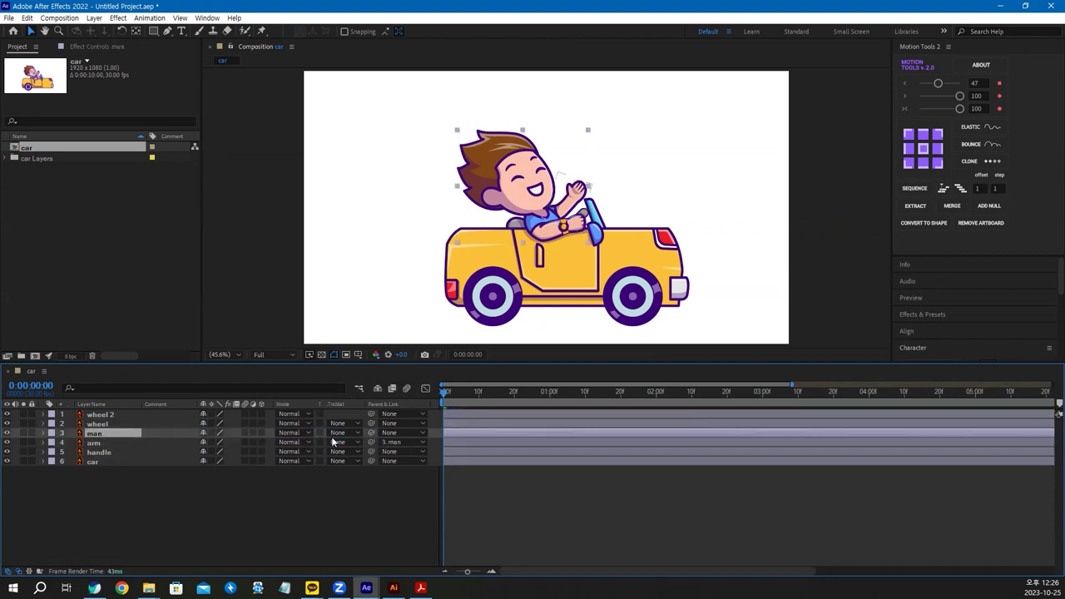
drag(371, 433, 92, 462)
click(263, 454)
drag(371, 450, 94, 462)
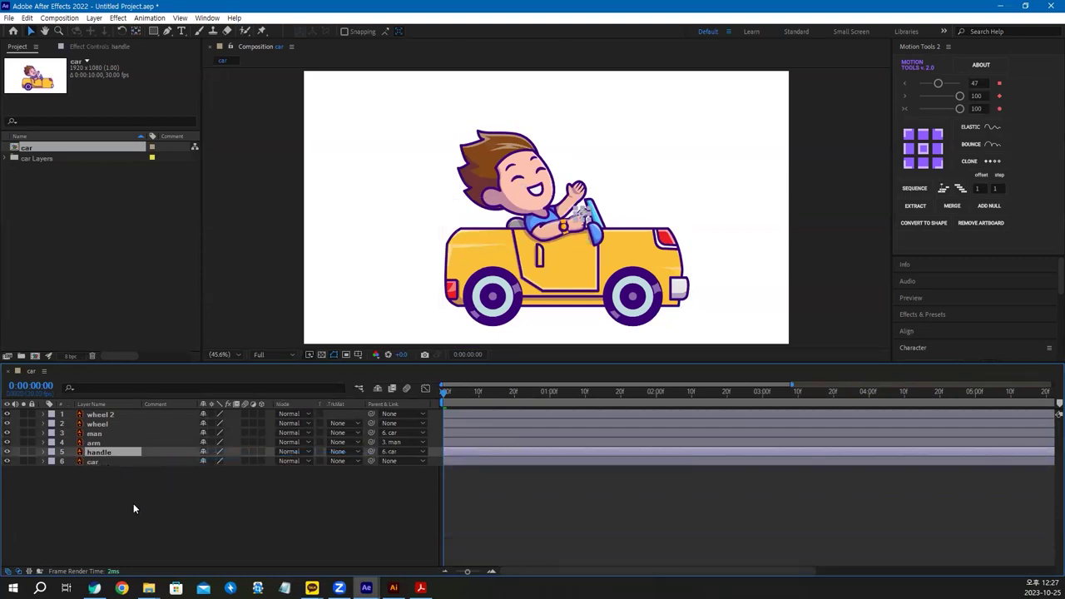
click(95, 462)
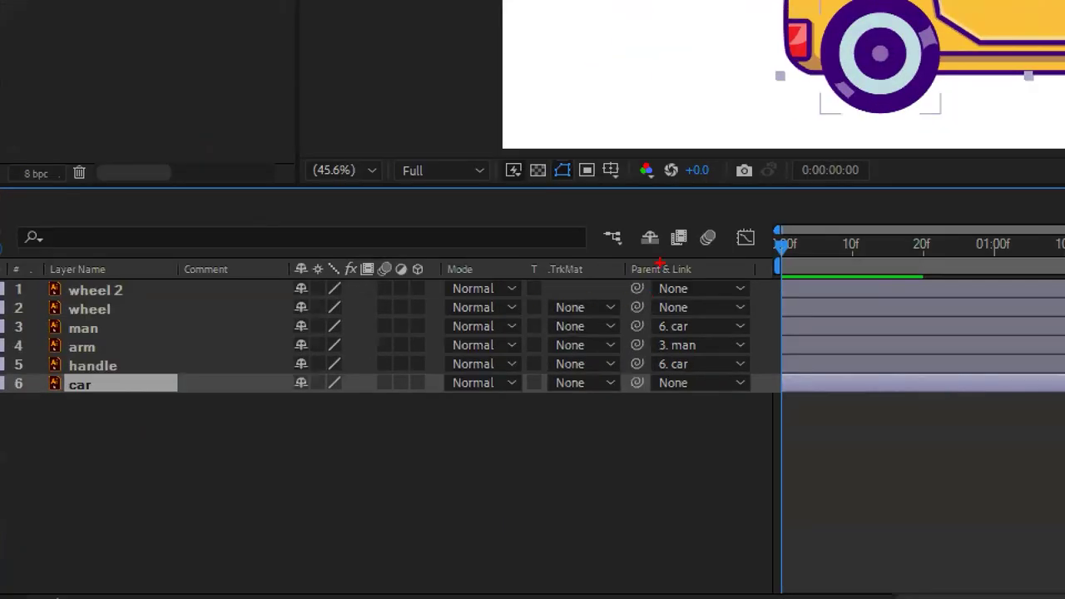
drag(403, 382, 368, 482)
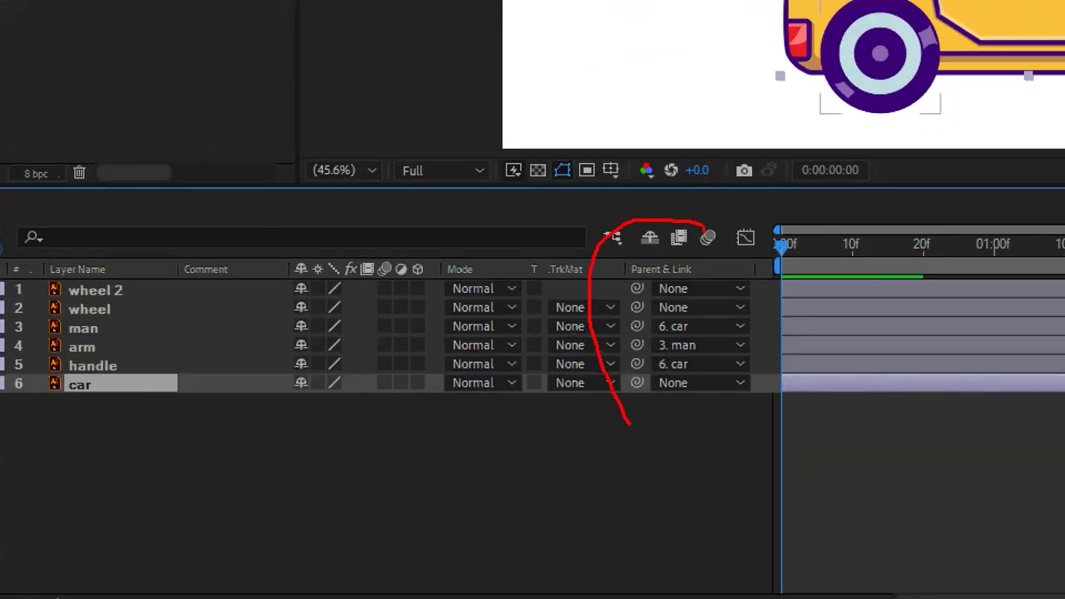
mouse_move(629, 423)
mouse_down()
mouse_move(747, 330)
mouse_move(696, 214)
mouse_up()
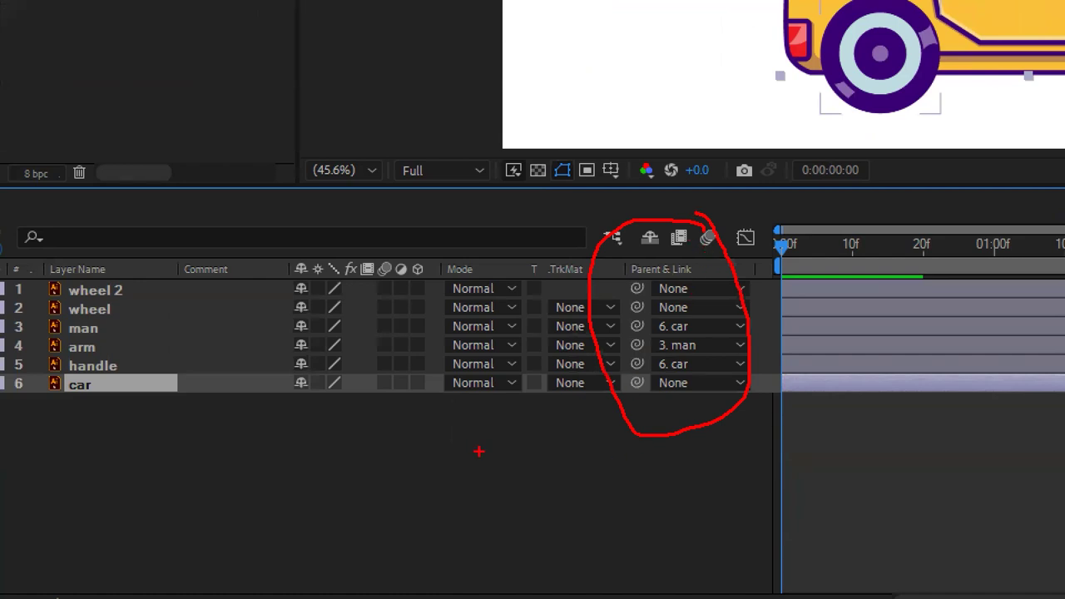
mouse_move(425, 454)
mouse_down()
mouse_move(345, 470)
mouse_move(356, 505)
mouse_up()
drag(374, 453, 426, 451)
mouse_move(389, 441)
mouse_down()
mouse_move(434, 480)
mouse_move(435, 504)
mouse_up()
drag(452, 487, 451, 502)
click(451, 465)
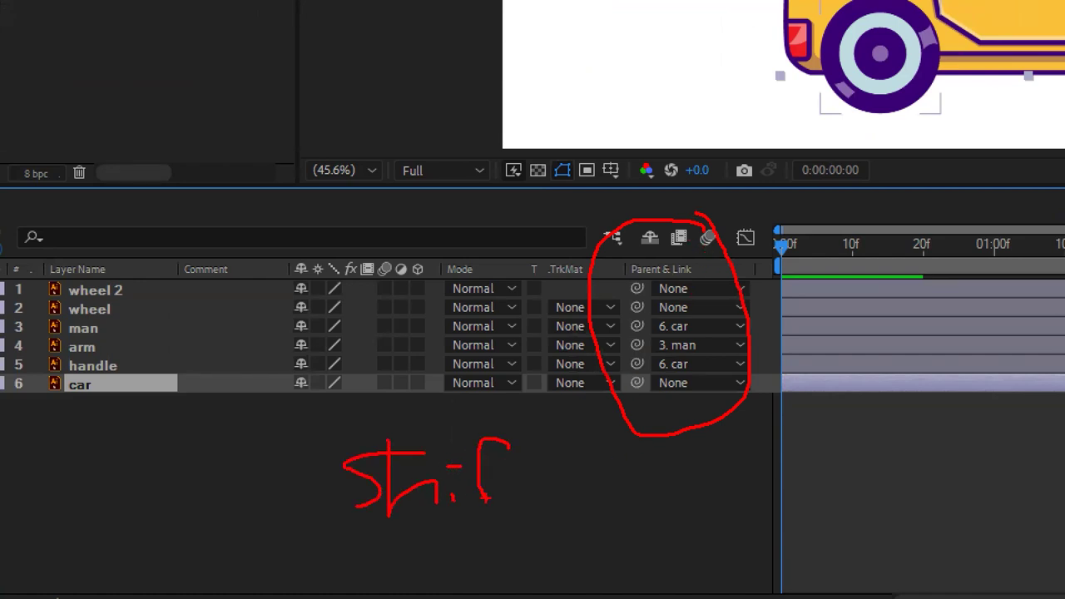
drag(510, 449, 481, 504)
mouse_move(479, 481)
mouse_down()
mouse_move(541, 479)
mouse_move(529, 512)
mouse_up()
drag(593, 491, 690, 489)
drag(620, 449, 643, 532)
drag(706, 453, 772, 456)
drag(709, 484, 752, 484)
drag(705, 449, 715, 525)
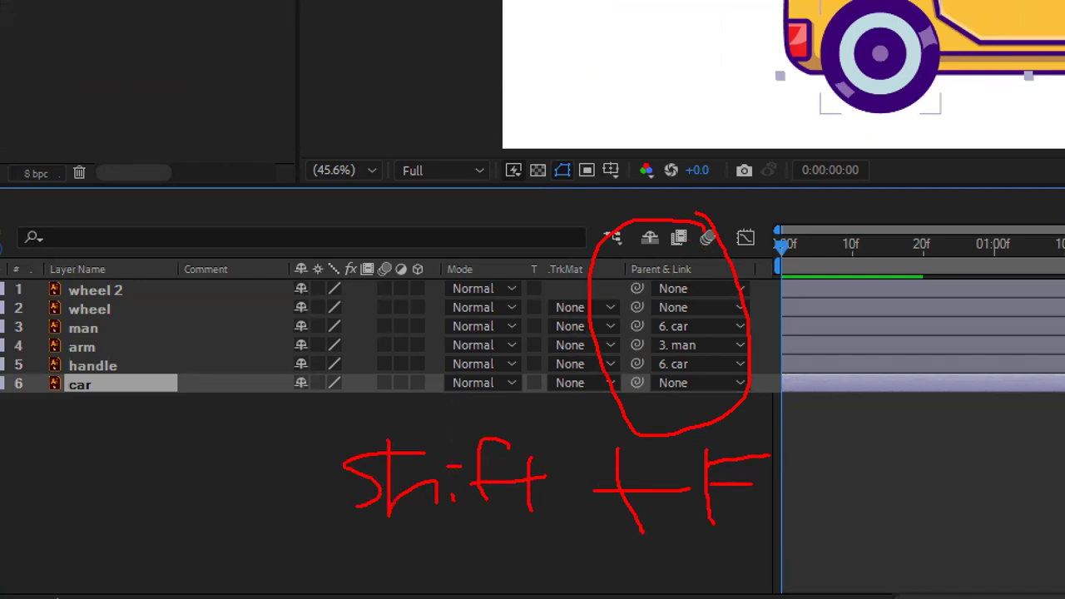
mouse_move(773, 463)
mouse_down()
mouse_move(824, 500)
mouse_move(789, 462)
mouse_move(797, 547)
mouse_up()
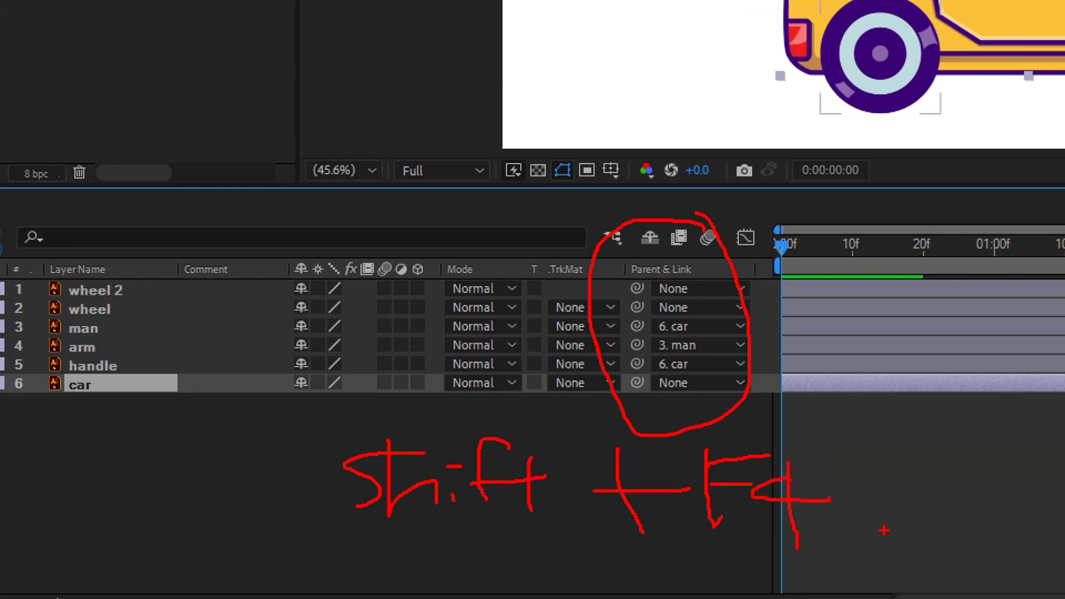
key(Escape)
Hide the Parent & Link column in the timeline.
key(shift+F4)
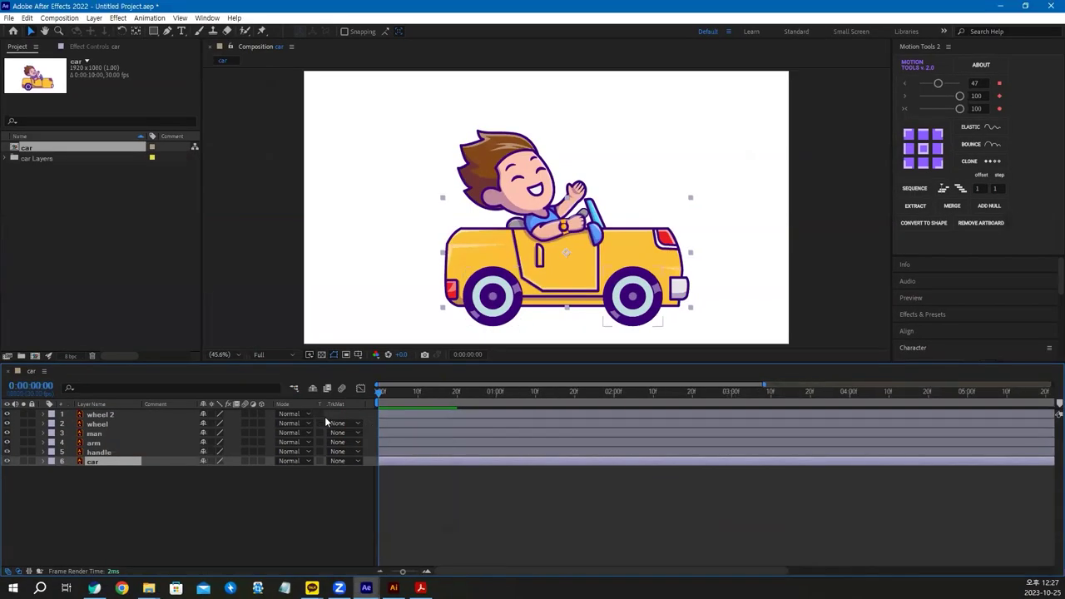
Show the Parent & Link column and set a starting Position keyframe for the car layer at frame 0.
key(shift+F4)
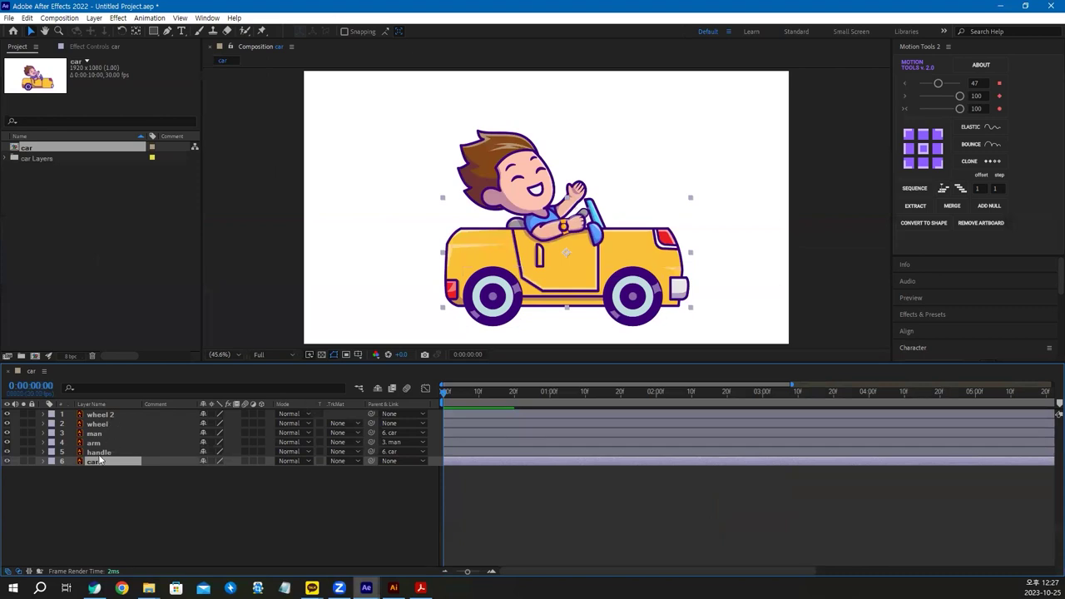
key(p)
click(71, 470)
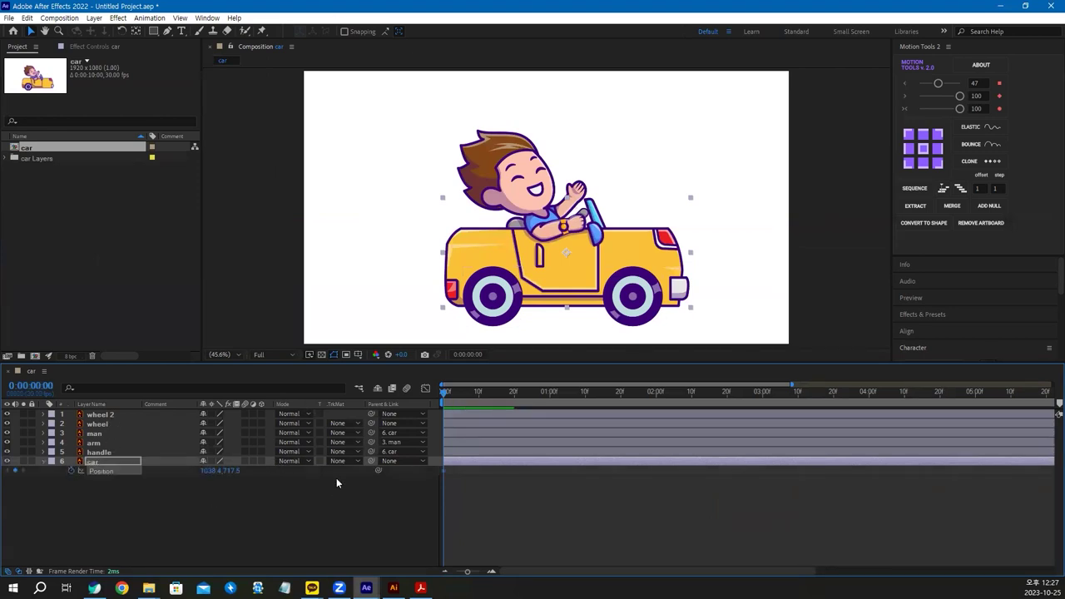
Raise the car at frame 5 with a Position keyframe at Y 694.5.
click(46, 386)
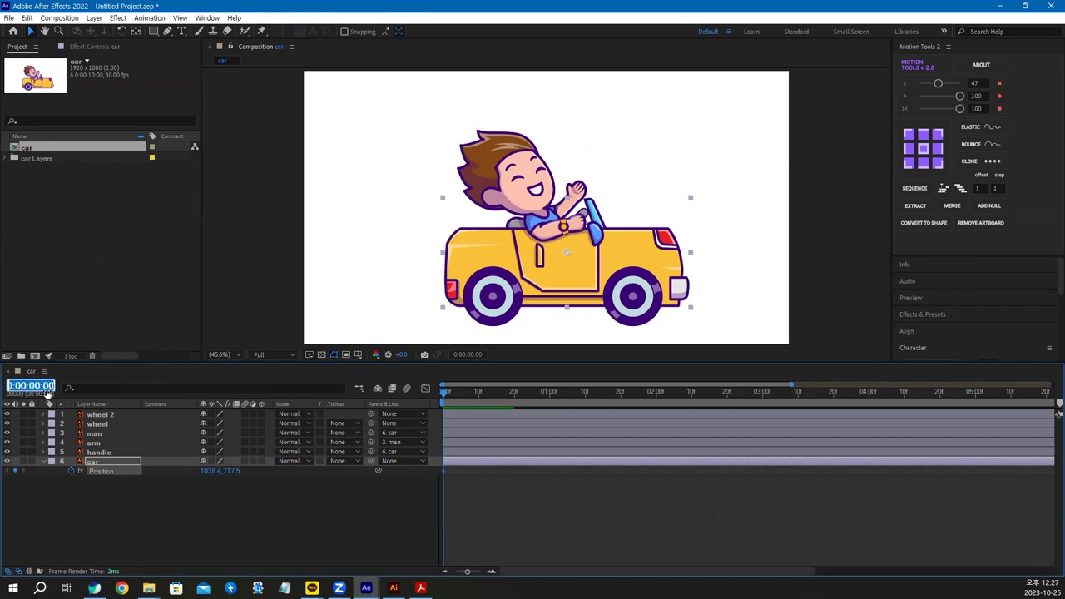
text(5)
key(Return)
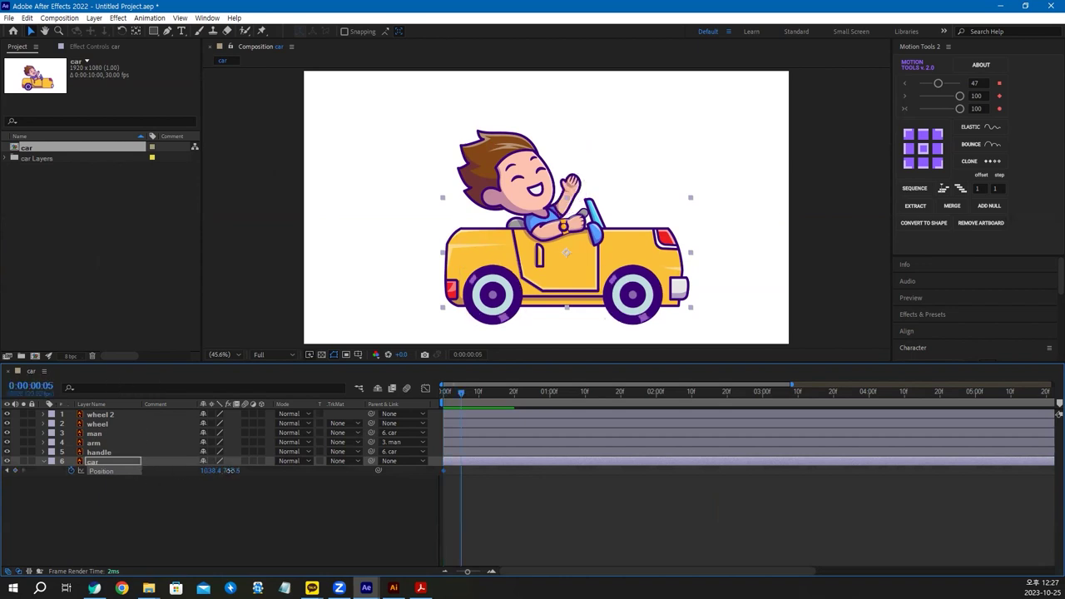
drag(228, 470, 213, 473)
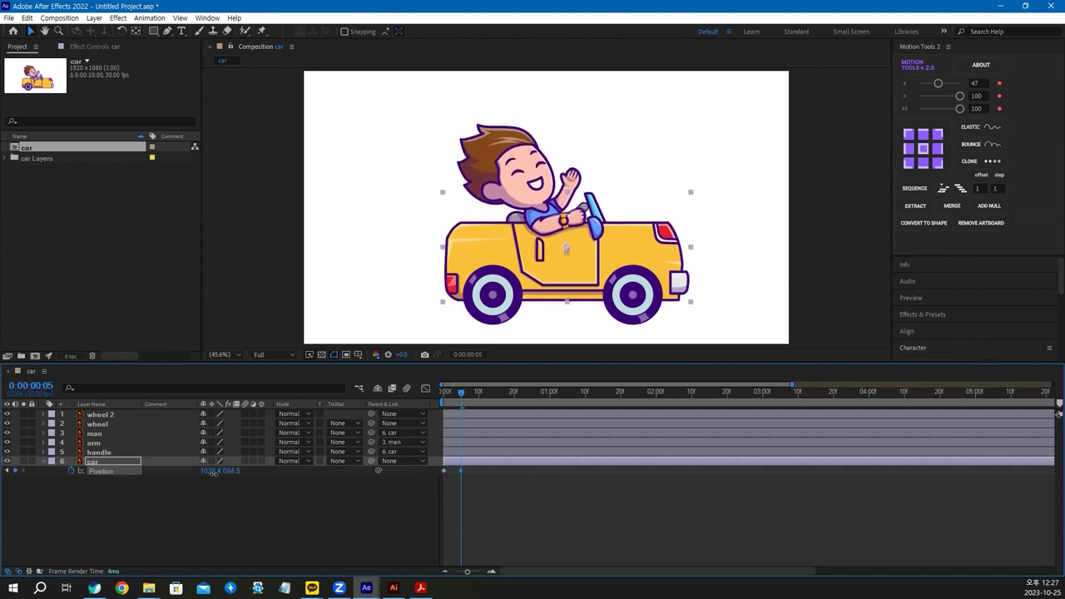
Paste the car's starting Position keyframe at frame 10 and apply Easy Ease to the frame 5 keyframe.
key(Page_Down)
key(Page_Down)
key(Page_Down)
key(Page_Down)
key(Page_Down)
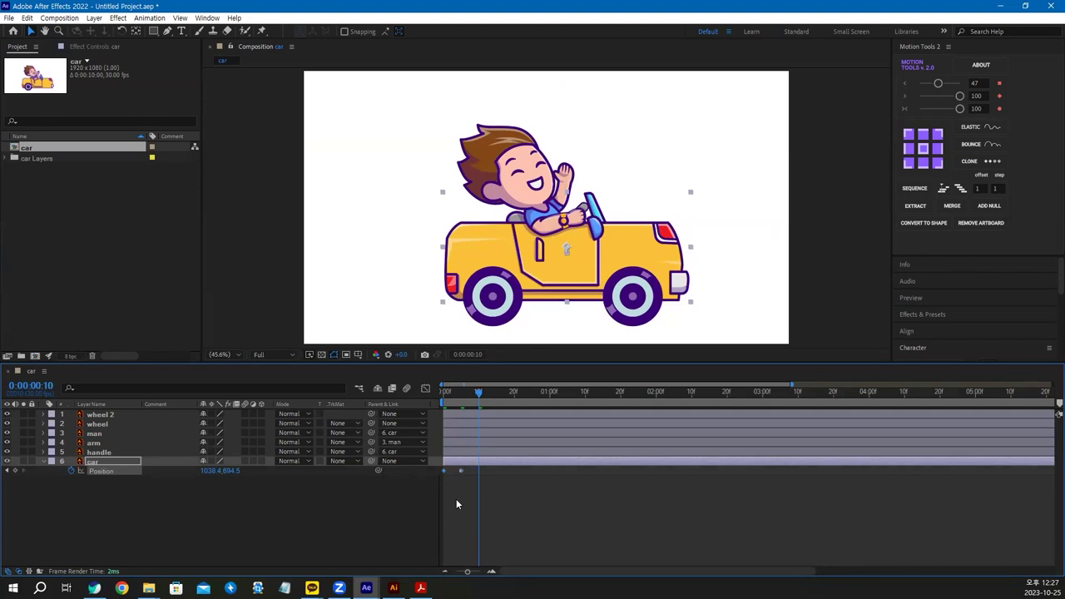
key(ctrl+v)
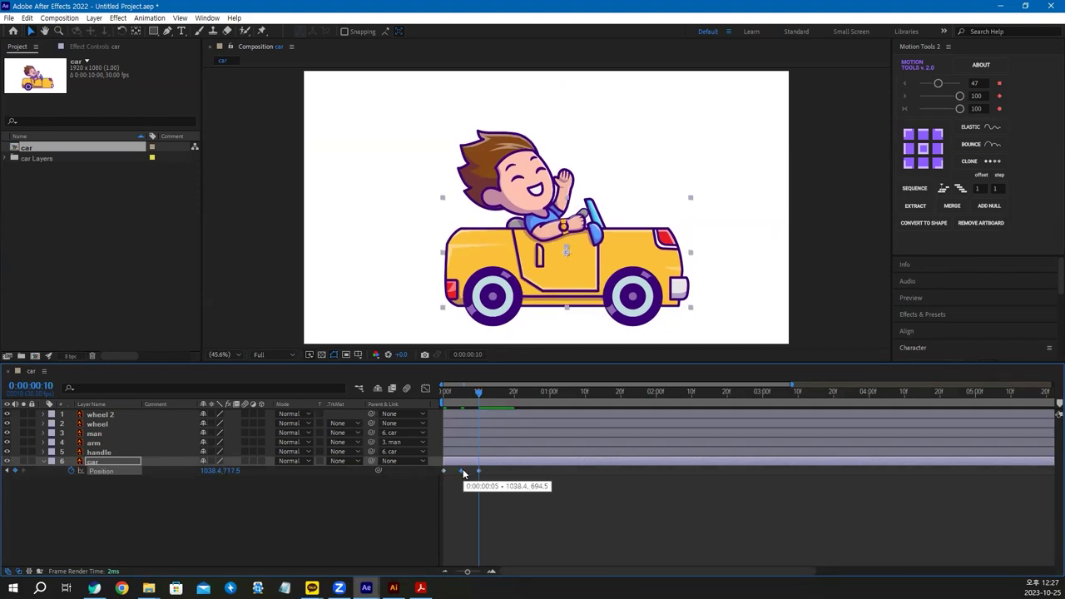
click(461, 470)
key(F9)
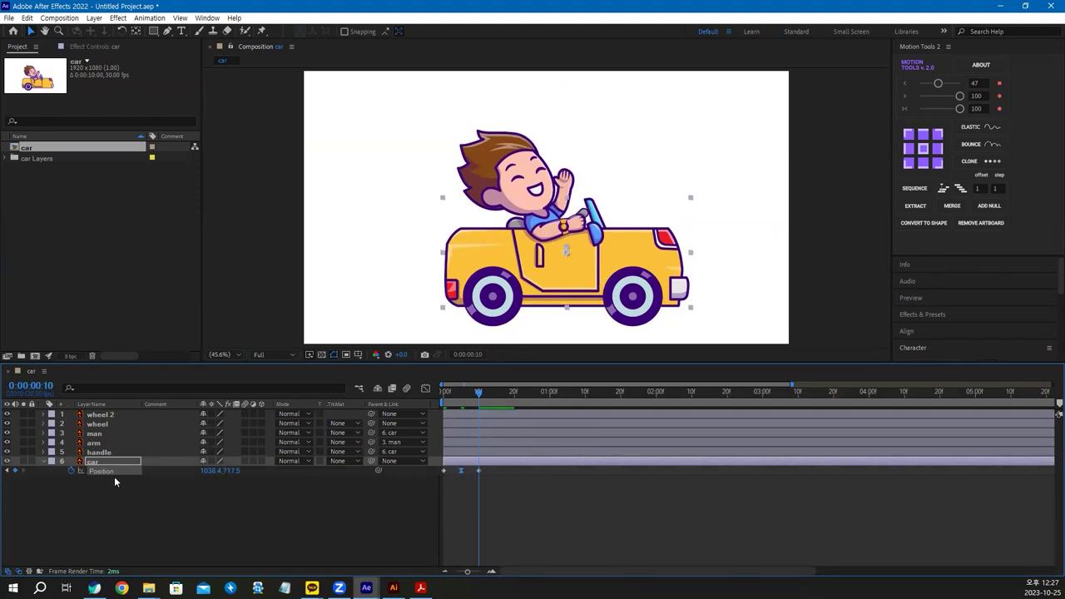
alt+click(70, 470)
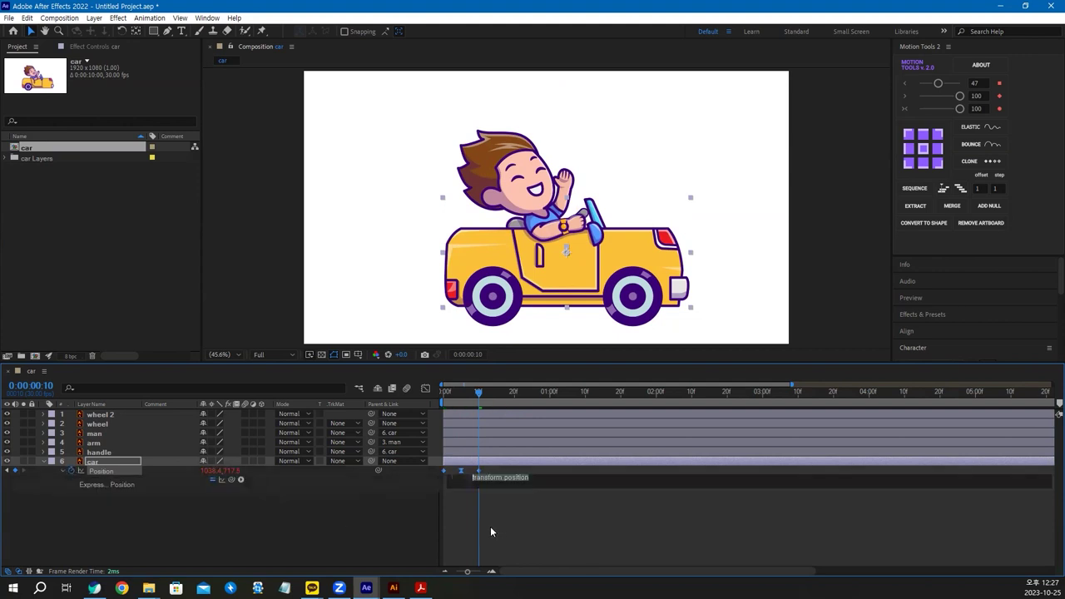
key(ctrl+v)
click(480, 517)
click(476, 480)
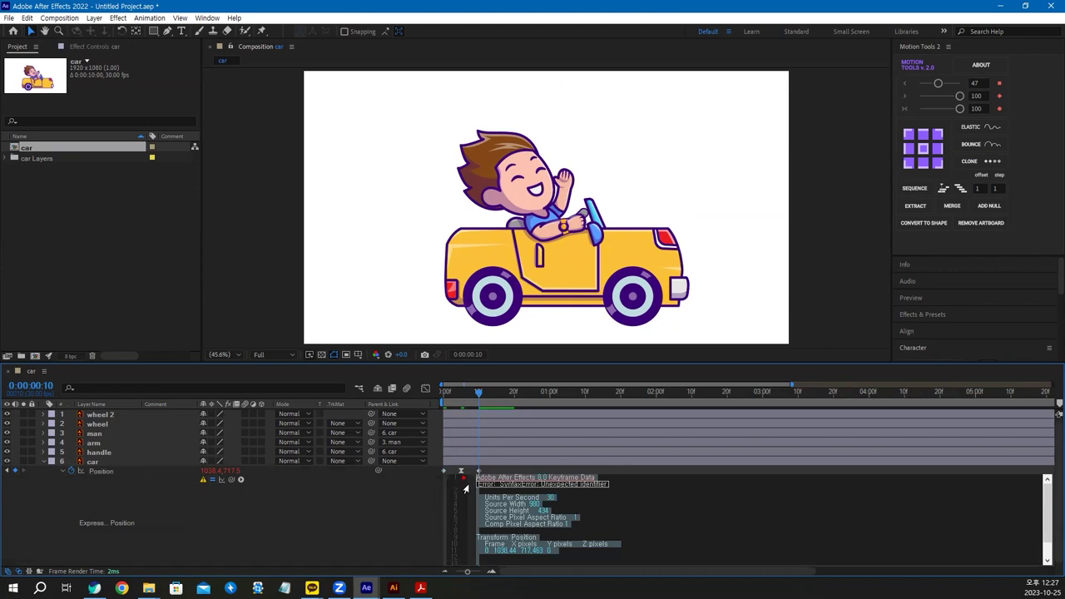
click(61, 491)
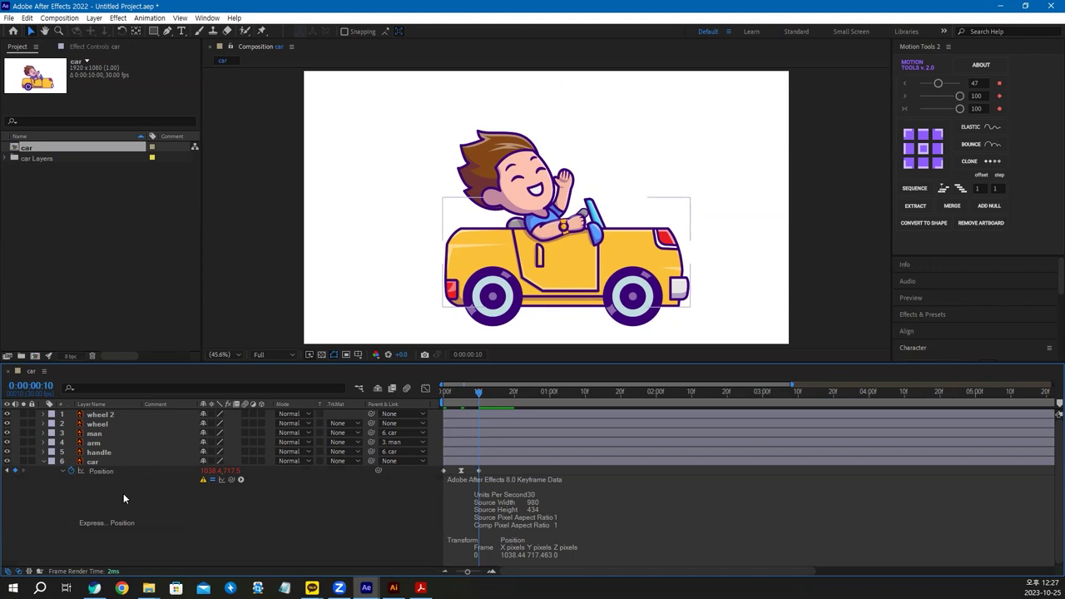
alt+click(72, 470)
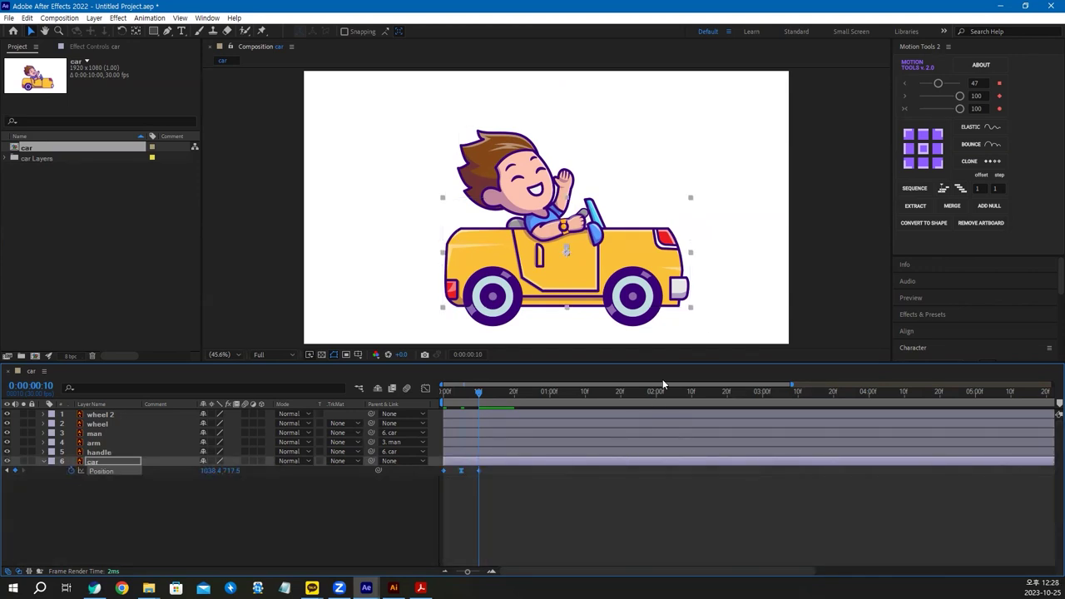
Loop the car's Position keyframes with the expression loopOut() and preview the bounce from the start.
drag(484, 399, 369, 398)
click(168, 527)
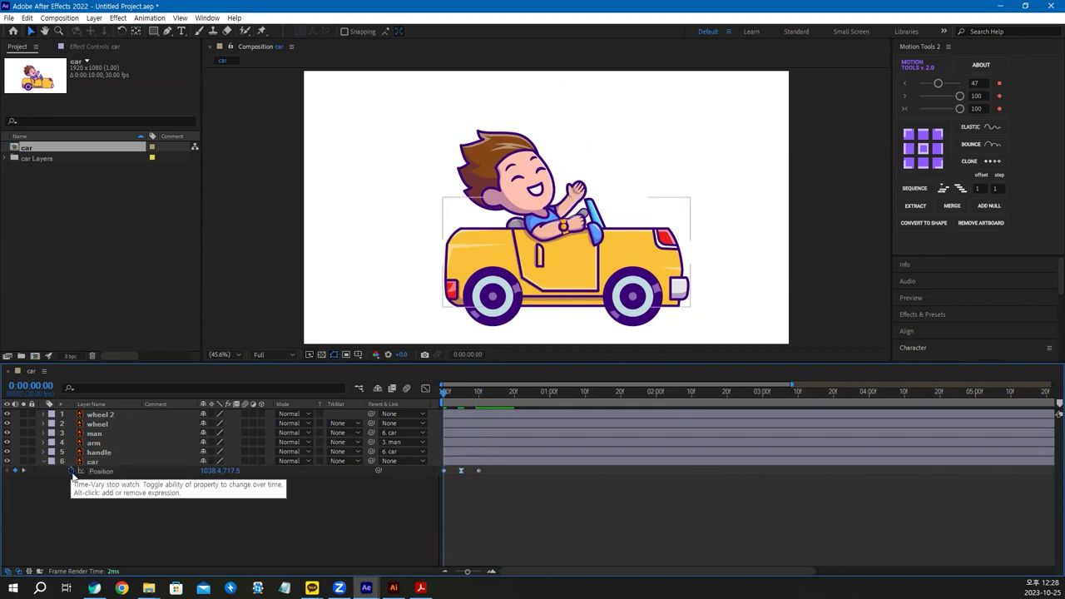
alt+click(72, 471)
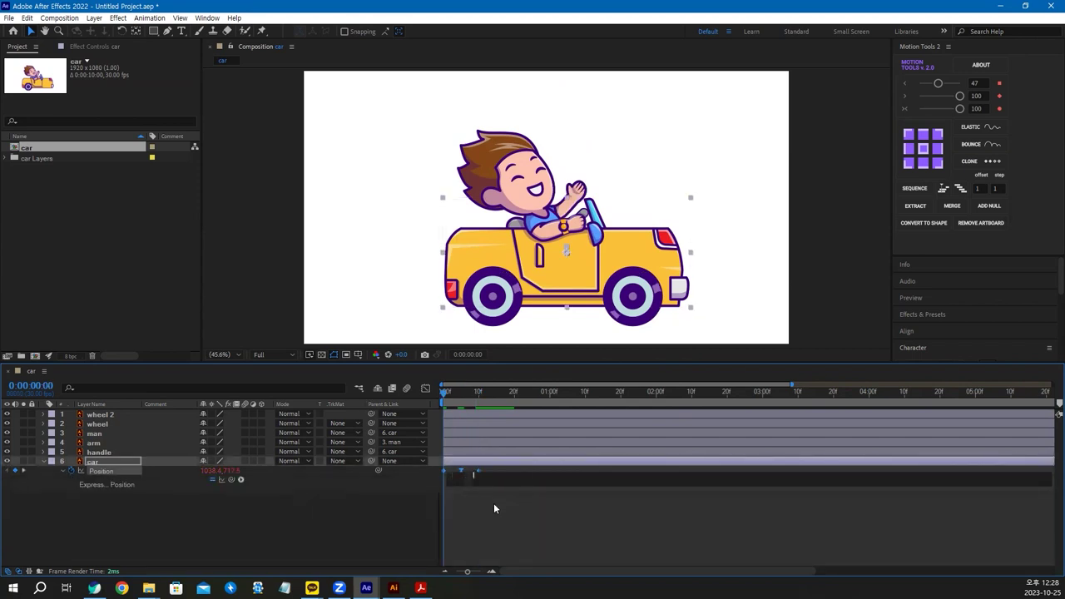
text(loopOut())
click(420, 498)
key(space)
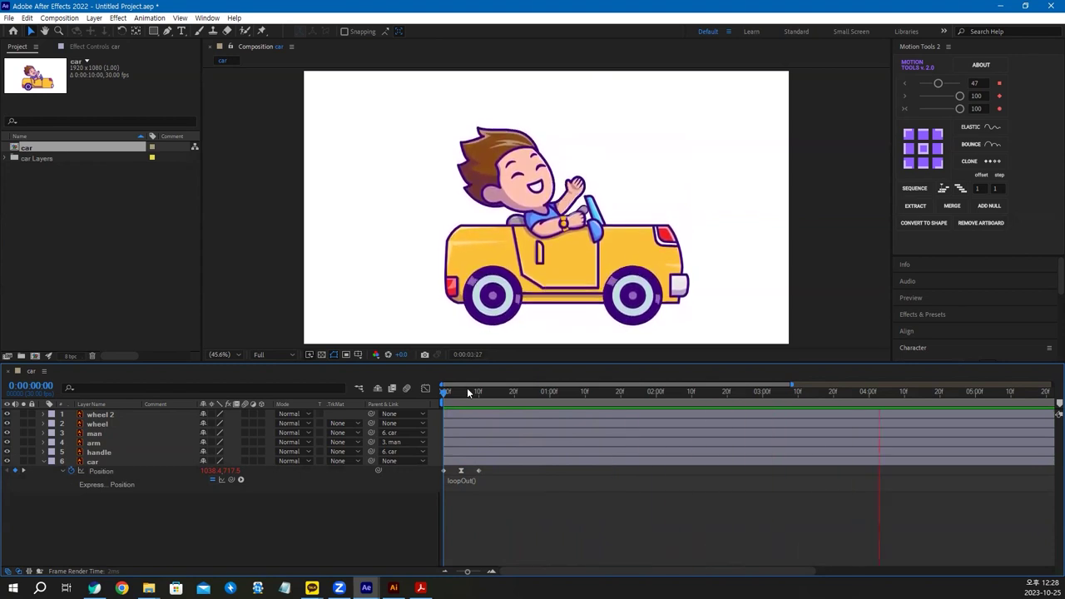
Soften the car's bounce by setting its frame 5 Position to about Y 701 and preview it.
click(461, 392)
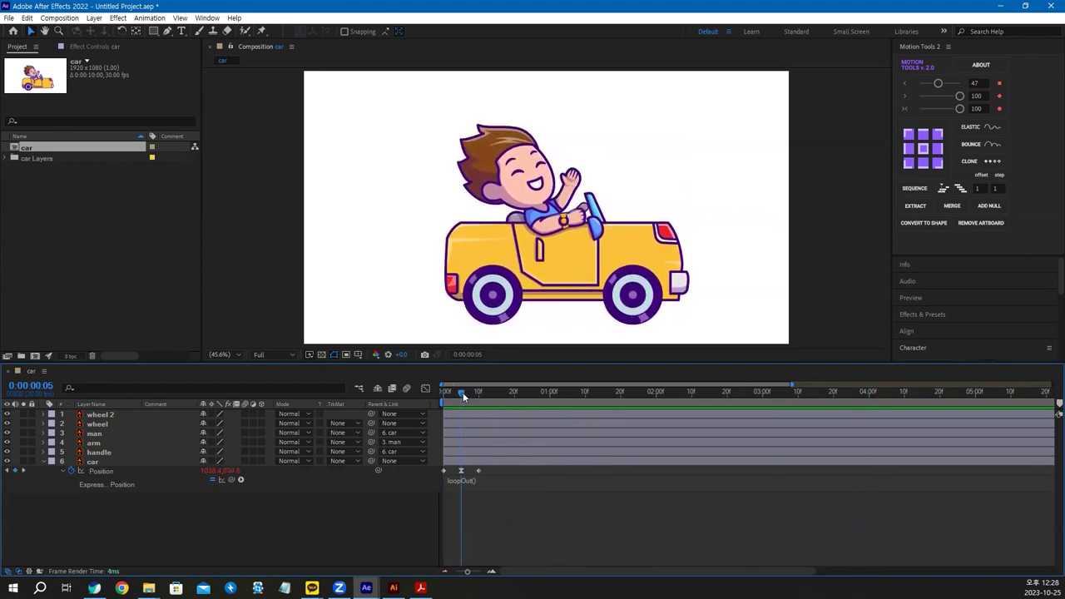
click(234, 471)
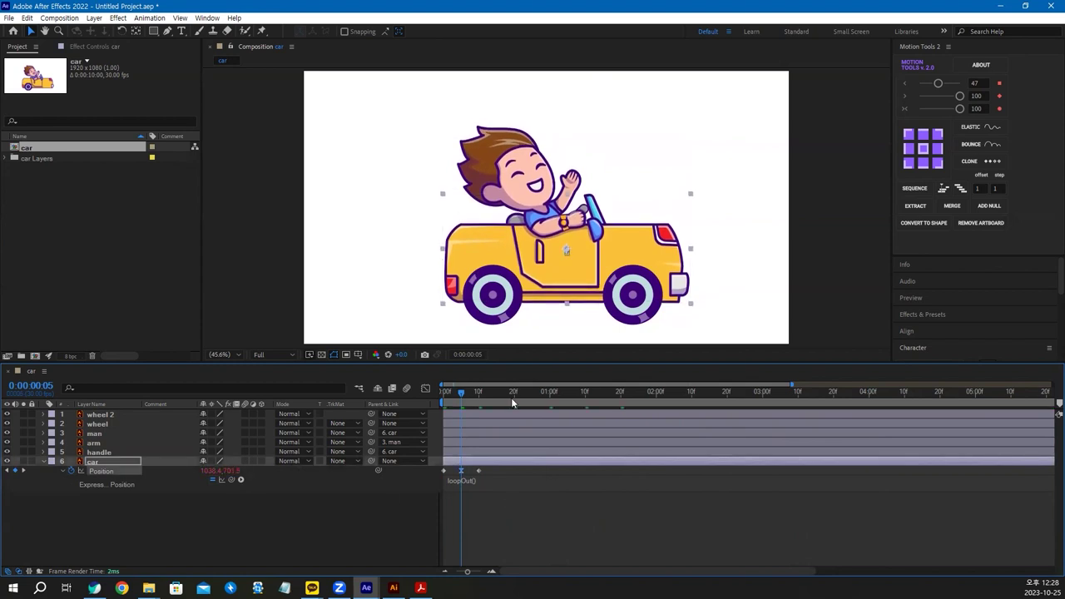
click(449, 400)
key(space)
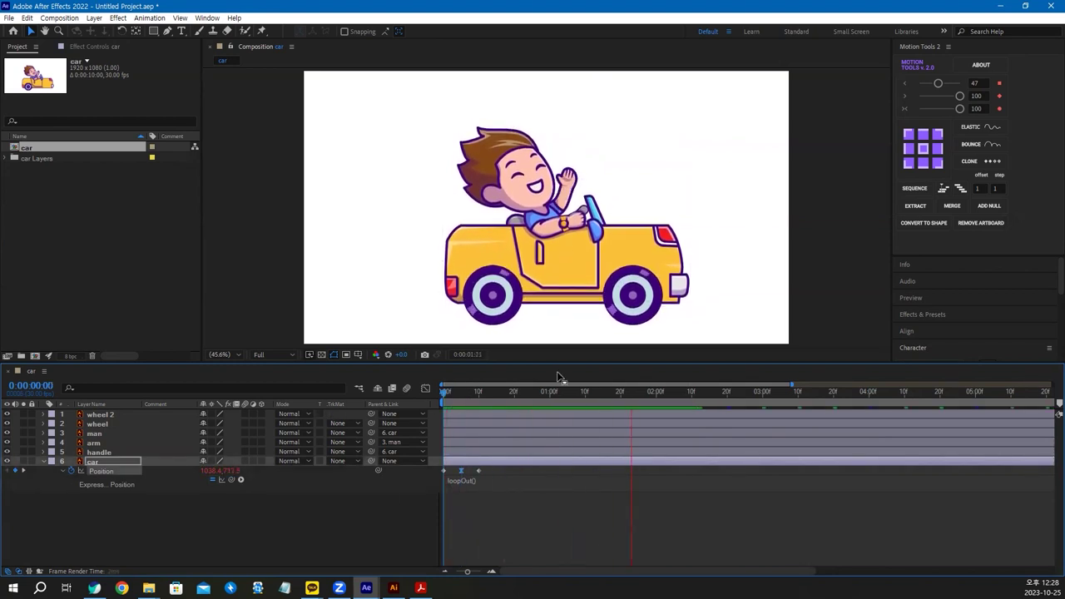
key(space)
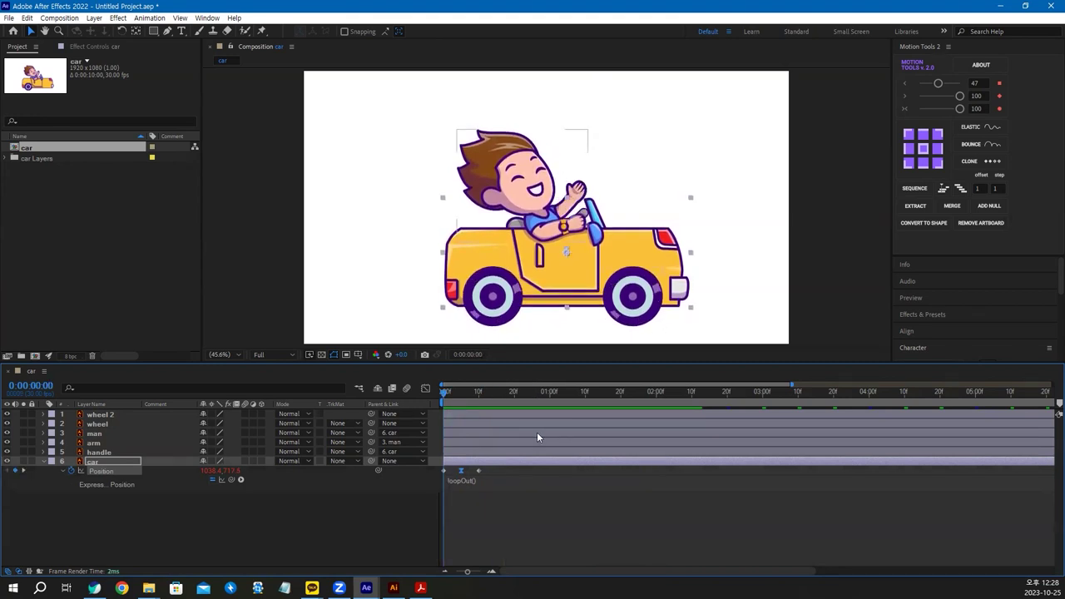
Switch to Illustrator to examine the whole spring.ai park artwork and return to After Effects.
click(104, 222)
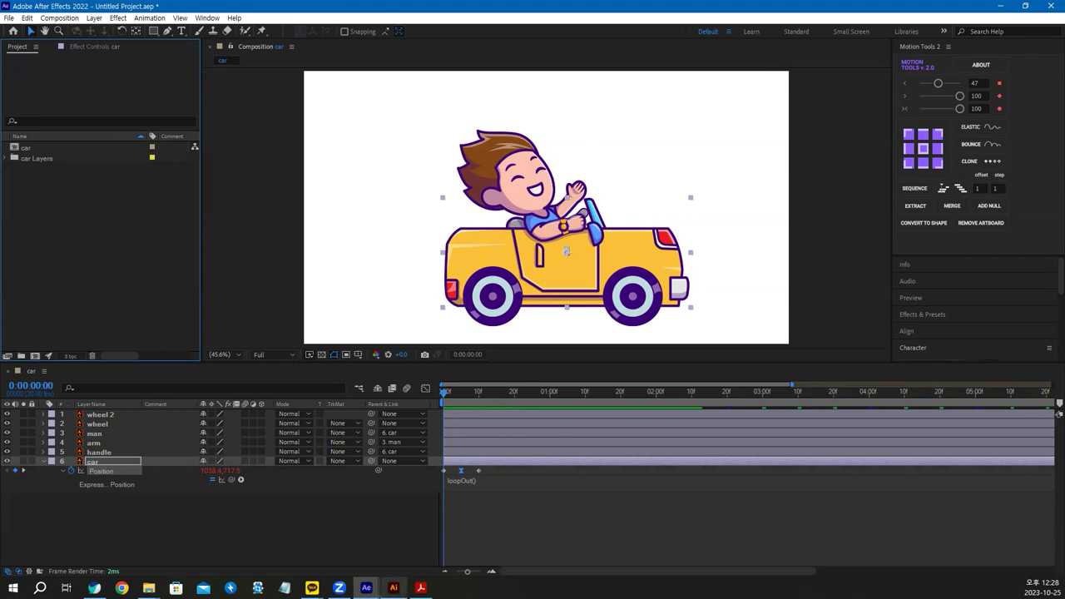
click(394, 587)
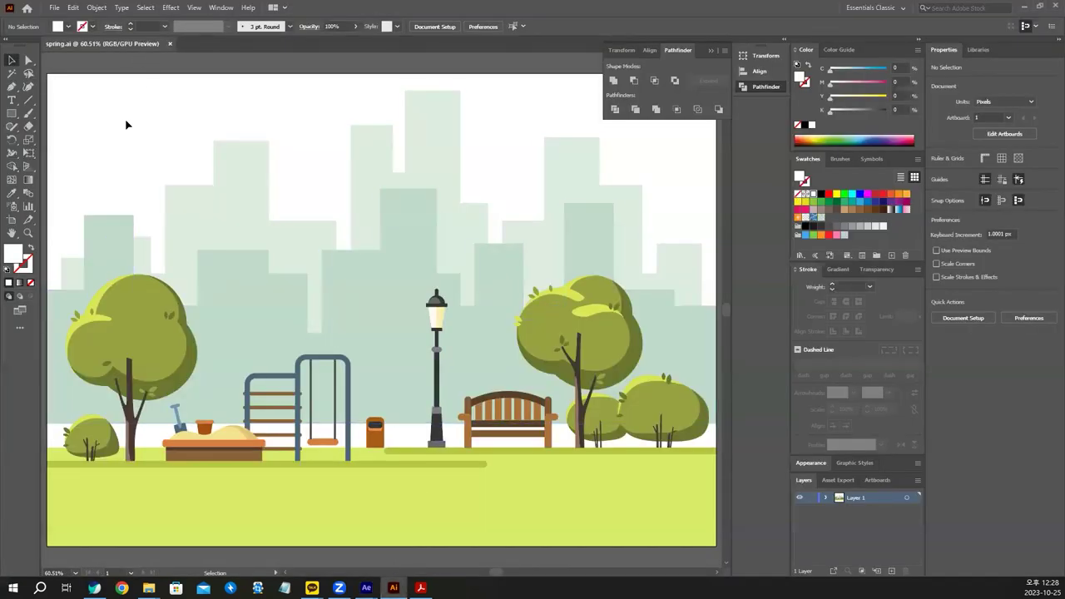
key(ctrl+minus)
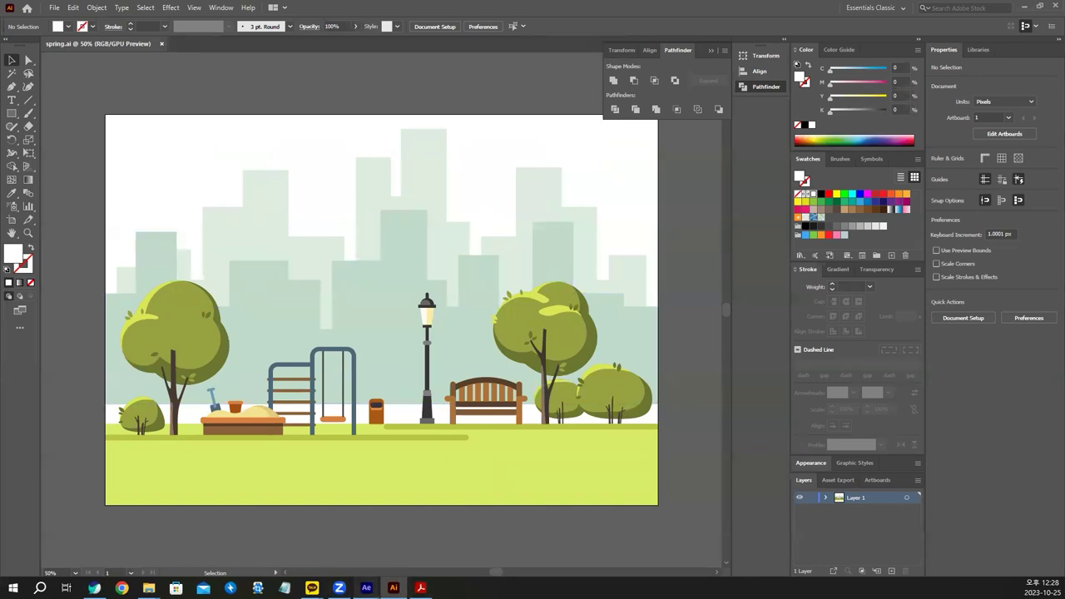
mouse_move(366, 587)
click(426, 544)
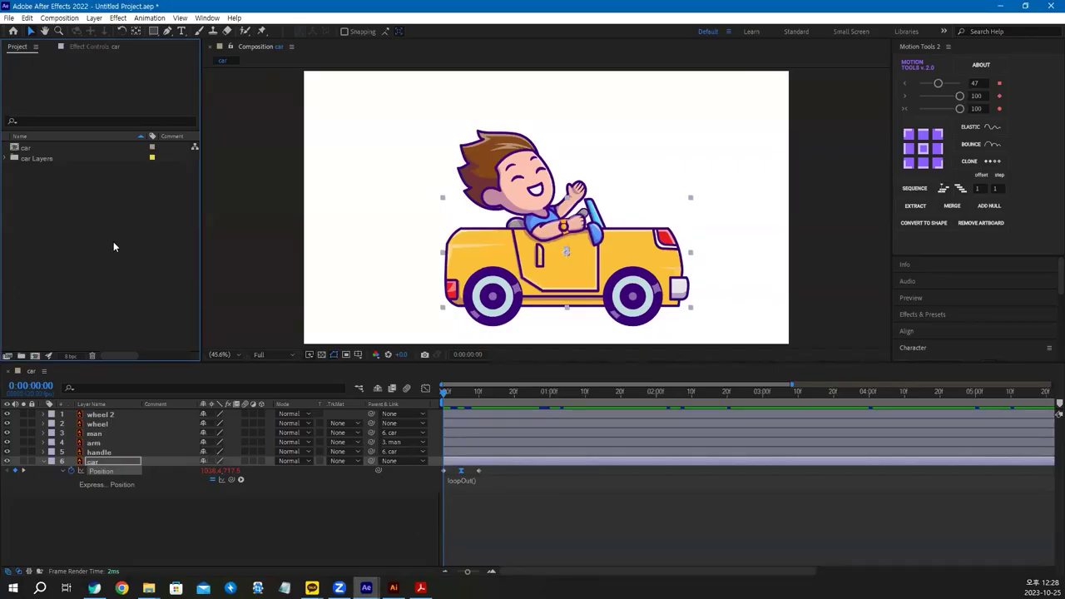
Import spring.ai into the project as Footage with merged layers.
double_click(141, 247)
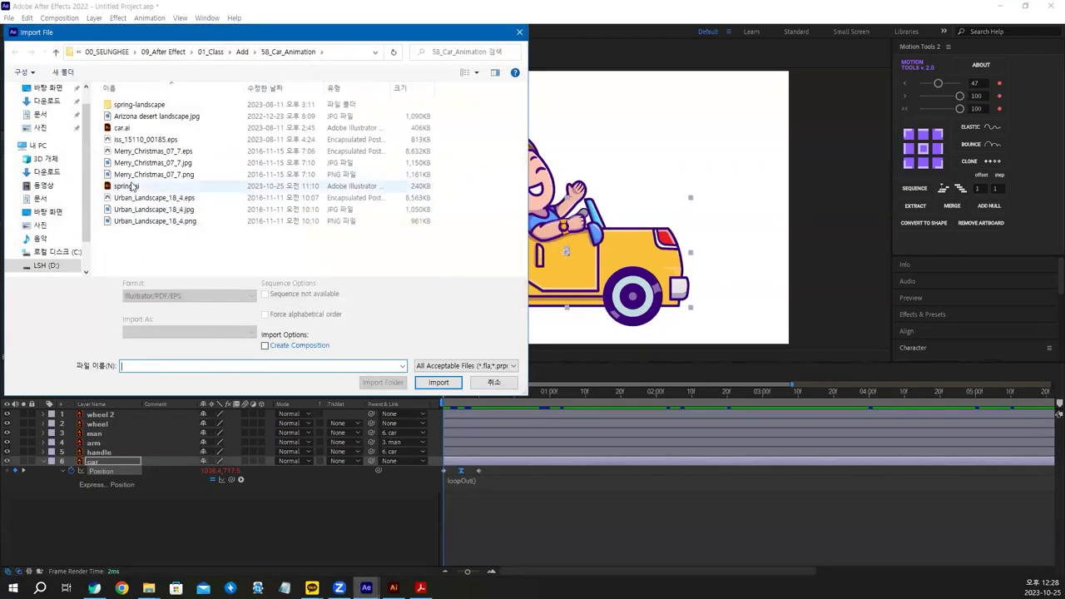
click(129, 186)
double_click(129, 186)
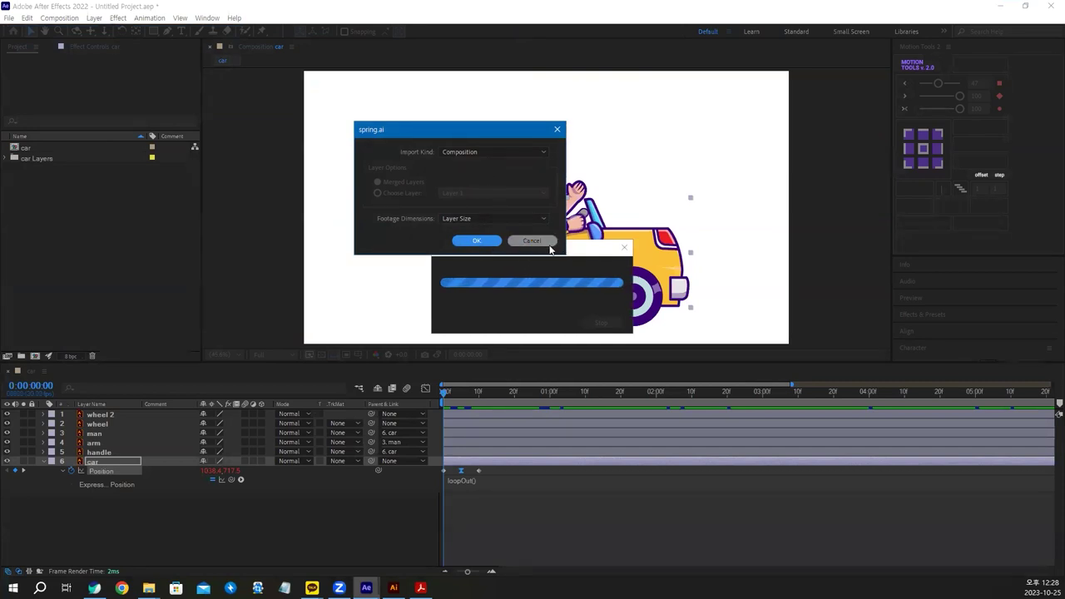
click(490, 151)
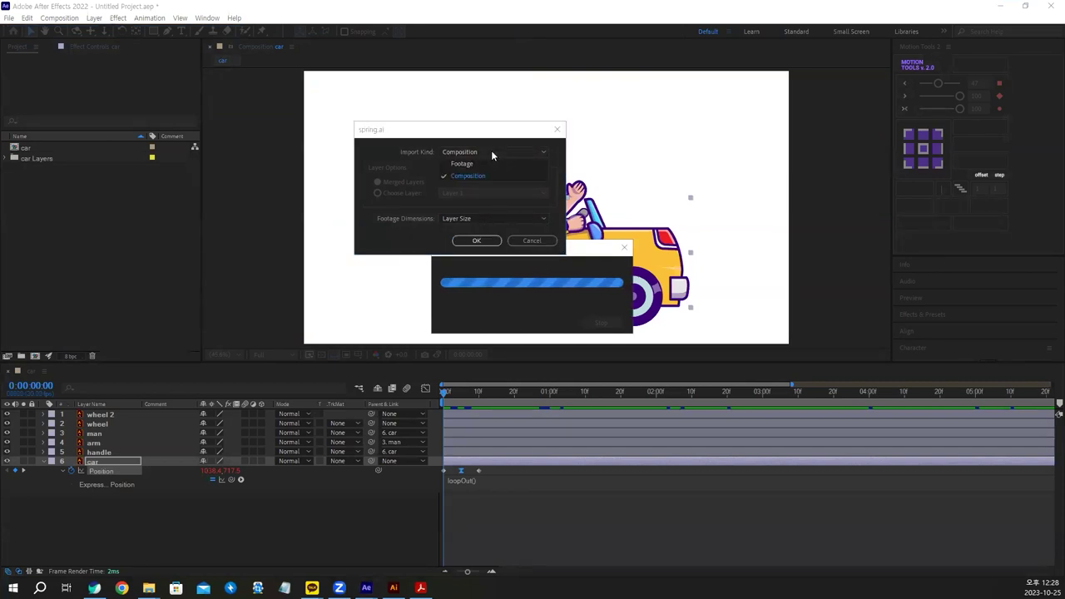
click(462, 163)
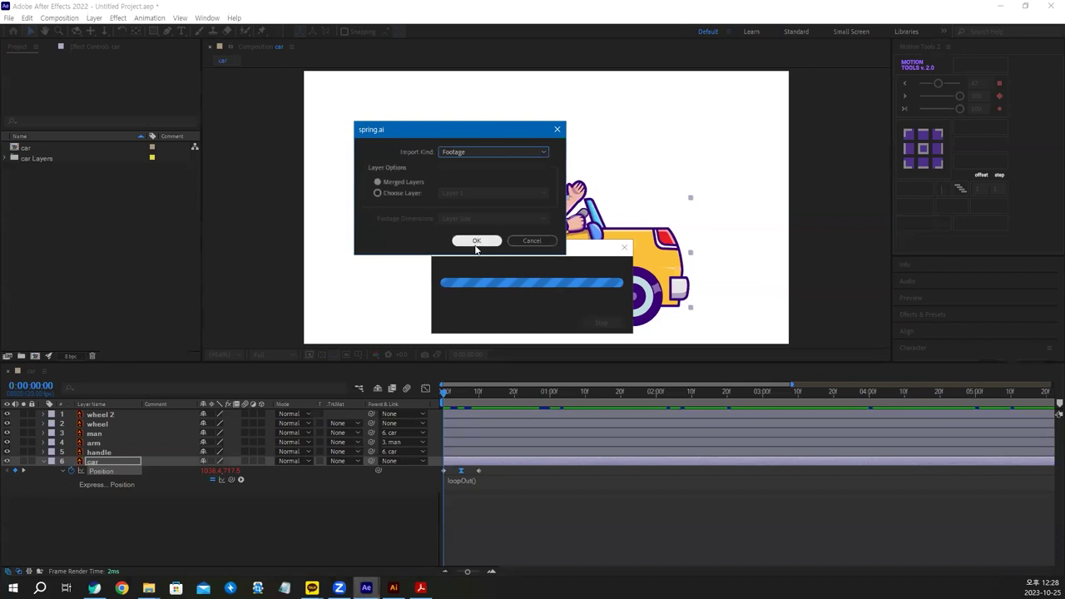
click(476, 240)
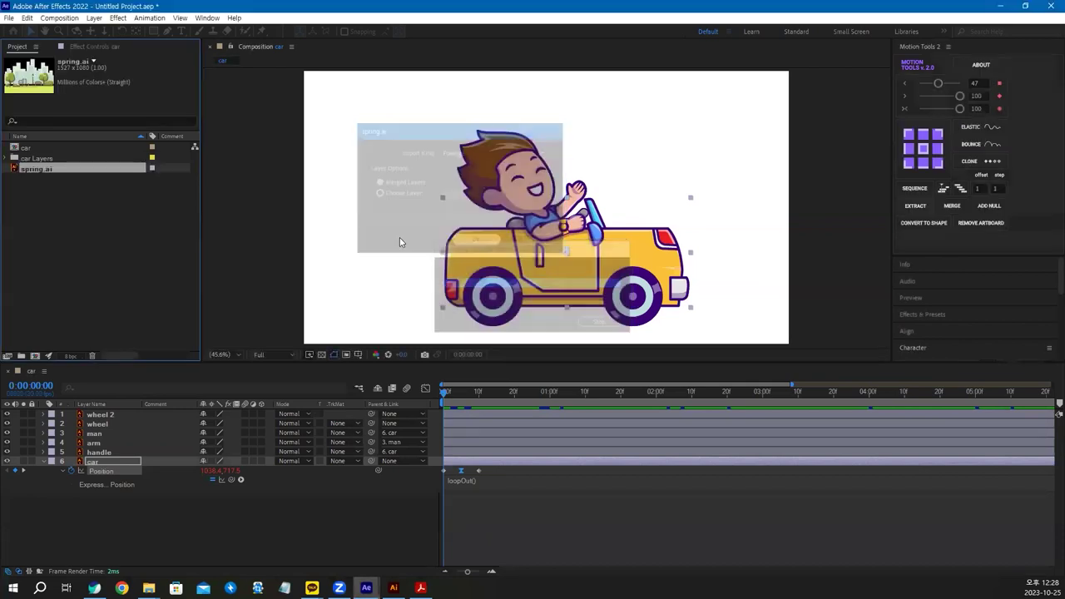
Create a new composition named bg with a width of 3800 px.
click(104, 281)
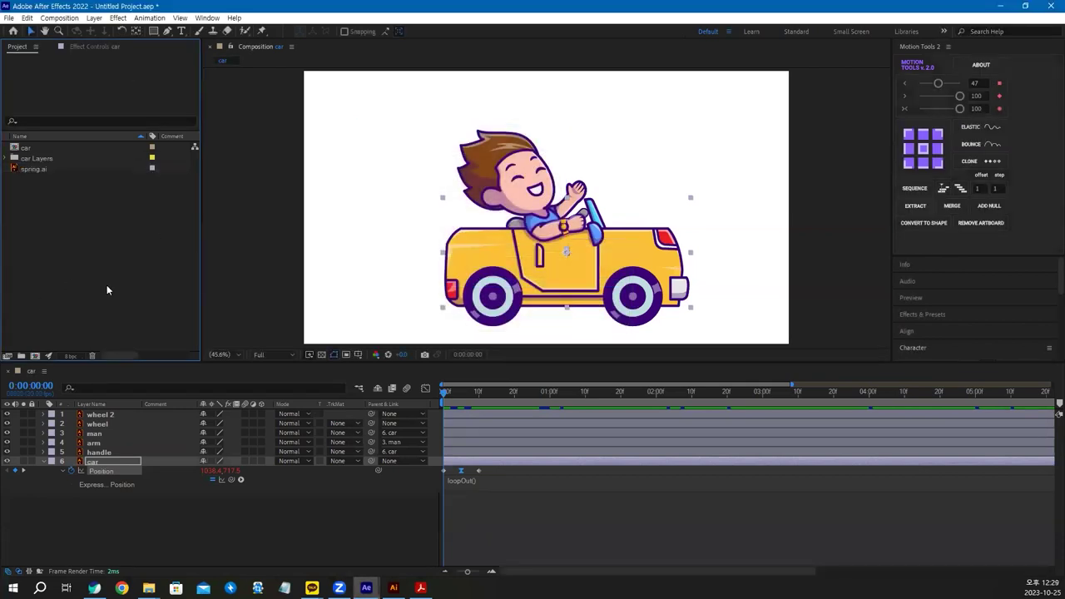
click(35, 356)
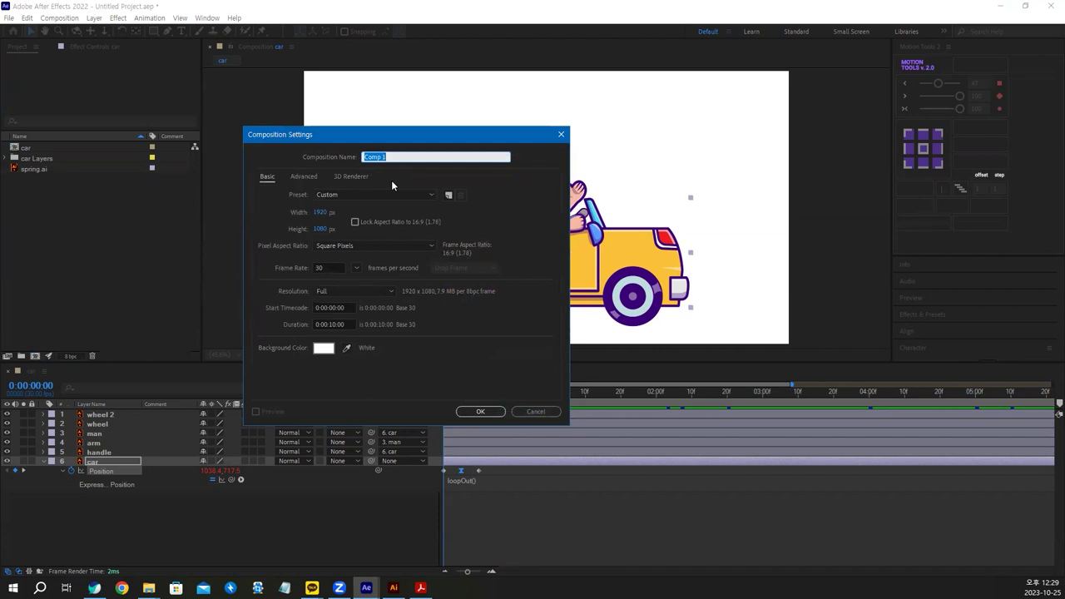
text(bg)
click(322, 213)
click(321, 213)
text(3800)
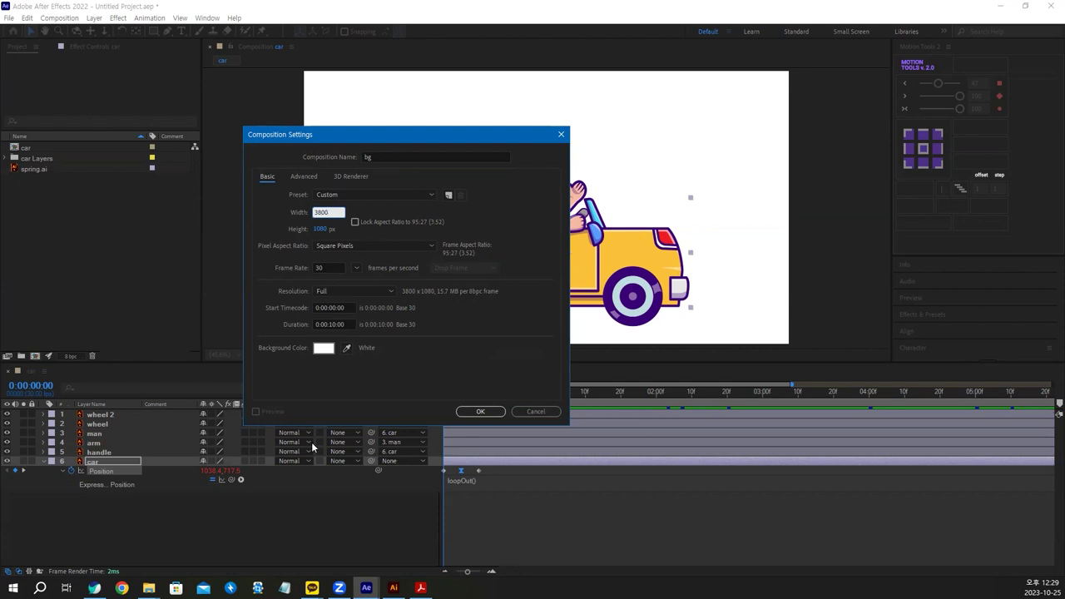
click(480, 411)
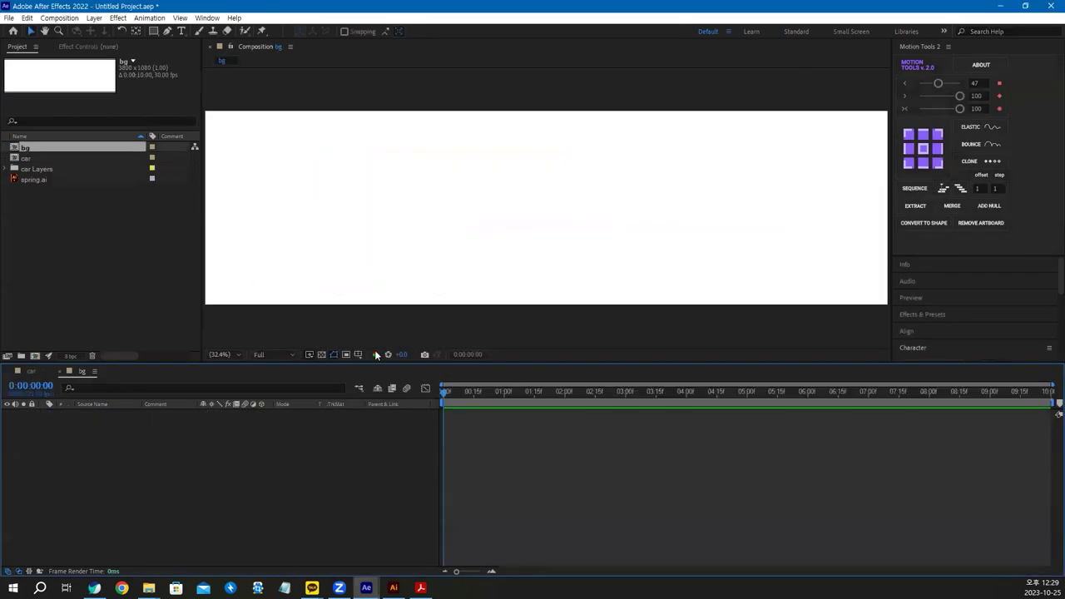
Place spring.ai in the bg composition and apply the Motion Tile effect to it.
drag(35, 180, 143, 438)
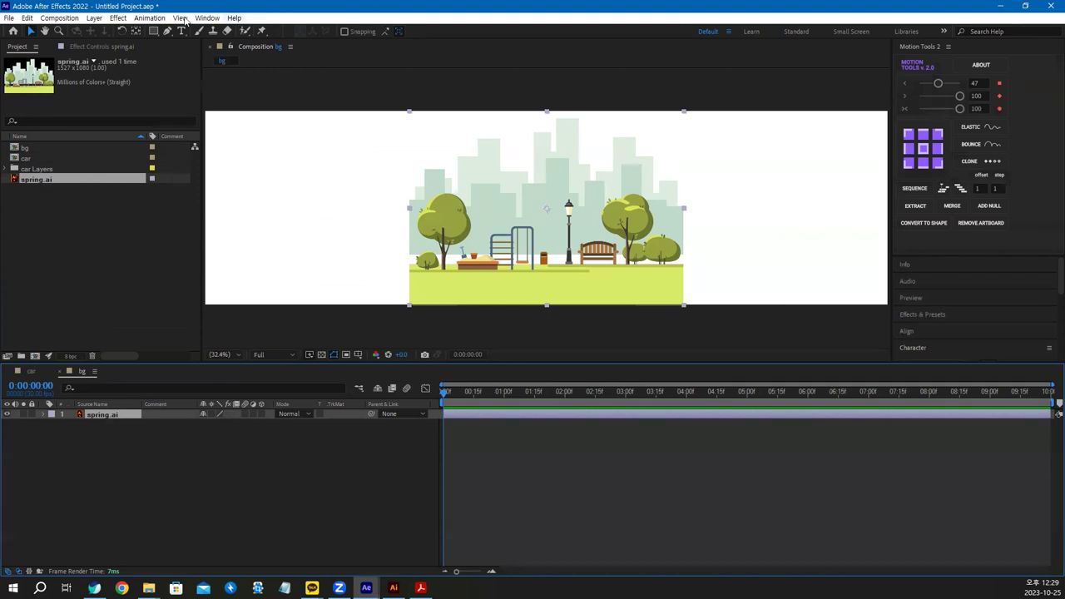
click(118, 18)
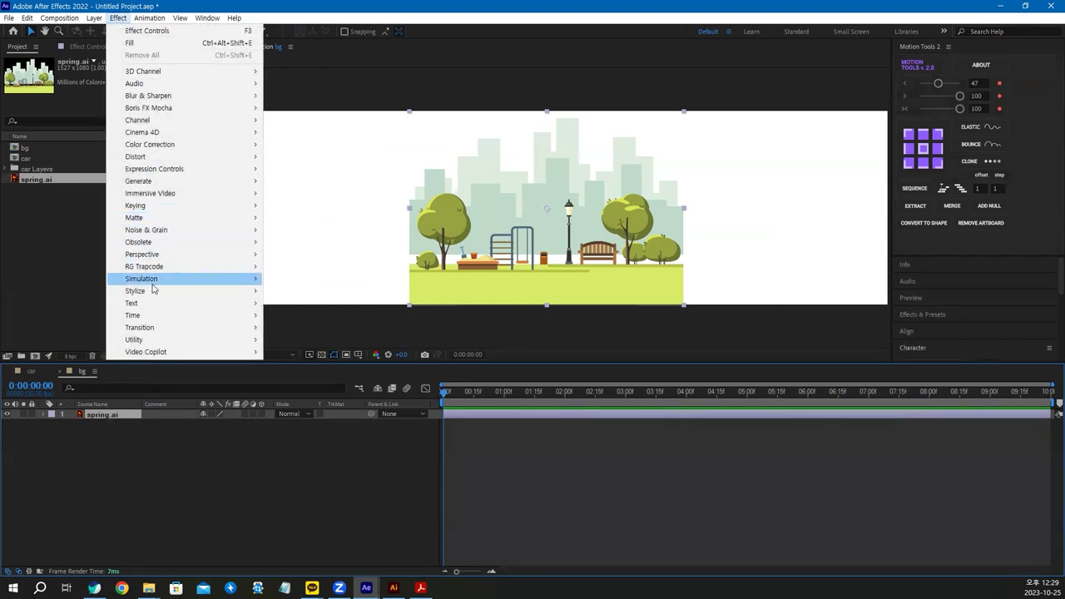
mouse_move(150, 291)
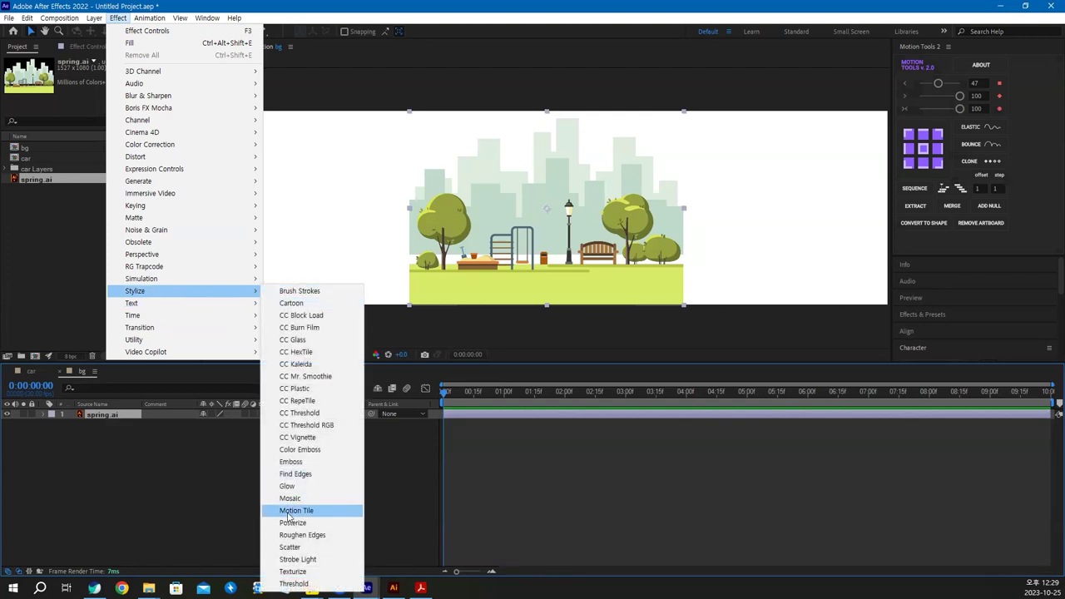
click(317, 511)
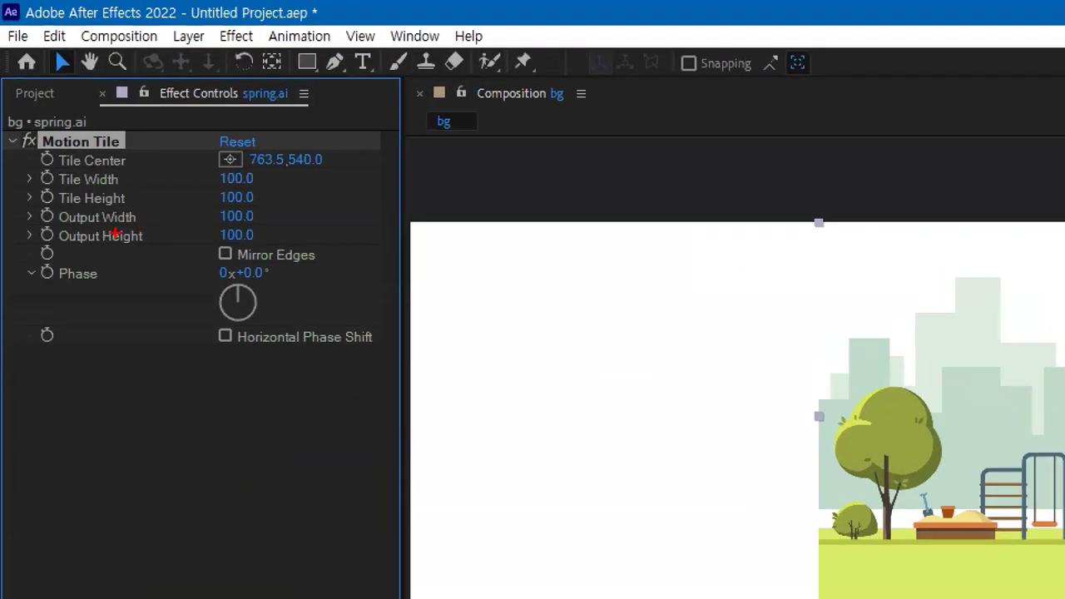
Set the Motion Tile effect's Output Width to 1000 and turn on Mirror Edges.
mouse_move(59, 235)
mouse_down()
mouse_move(135, 226)
mouse_move(115, 207)
mouse_up()
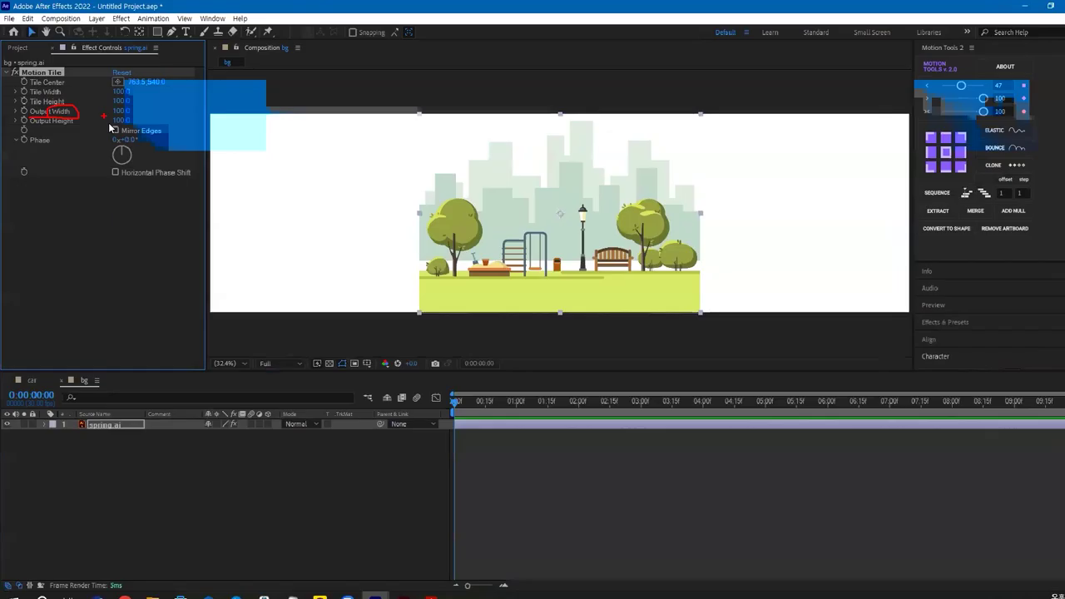
click(236, 216)
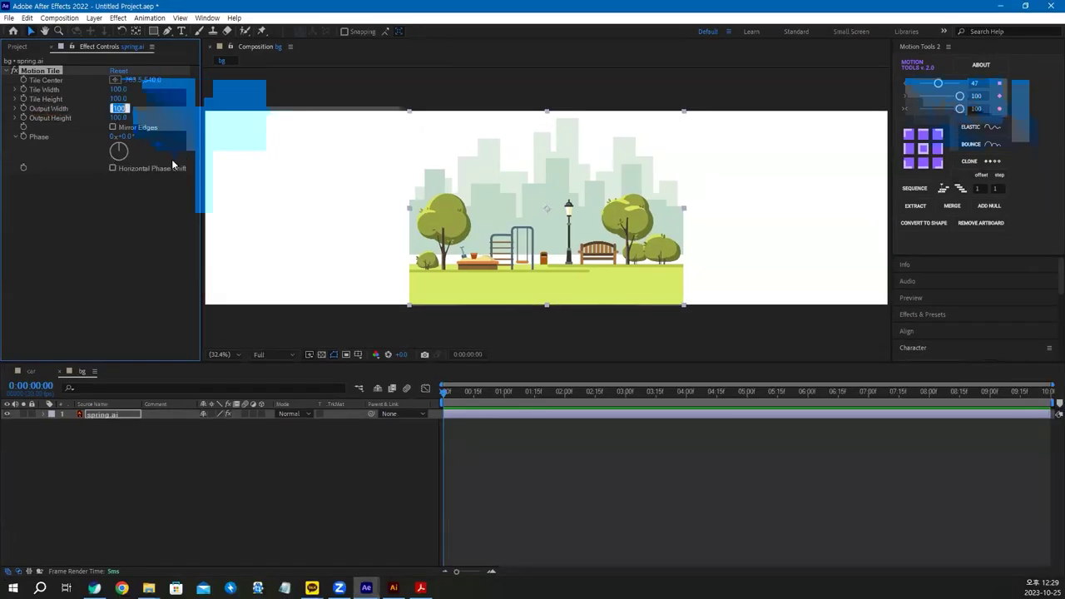
text(100)
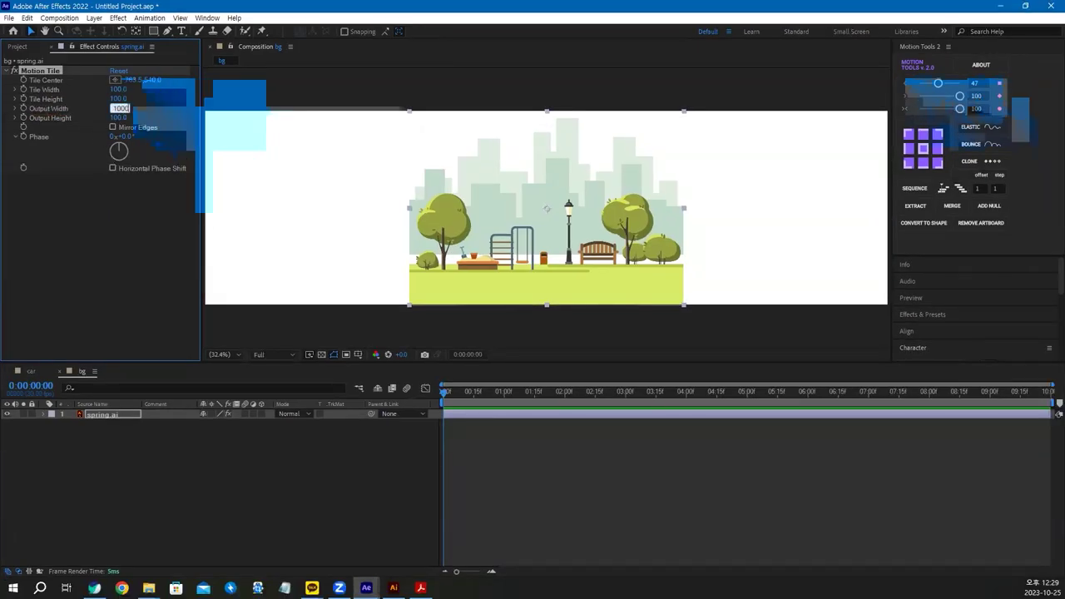
key(Return)
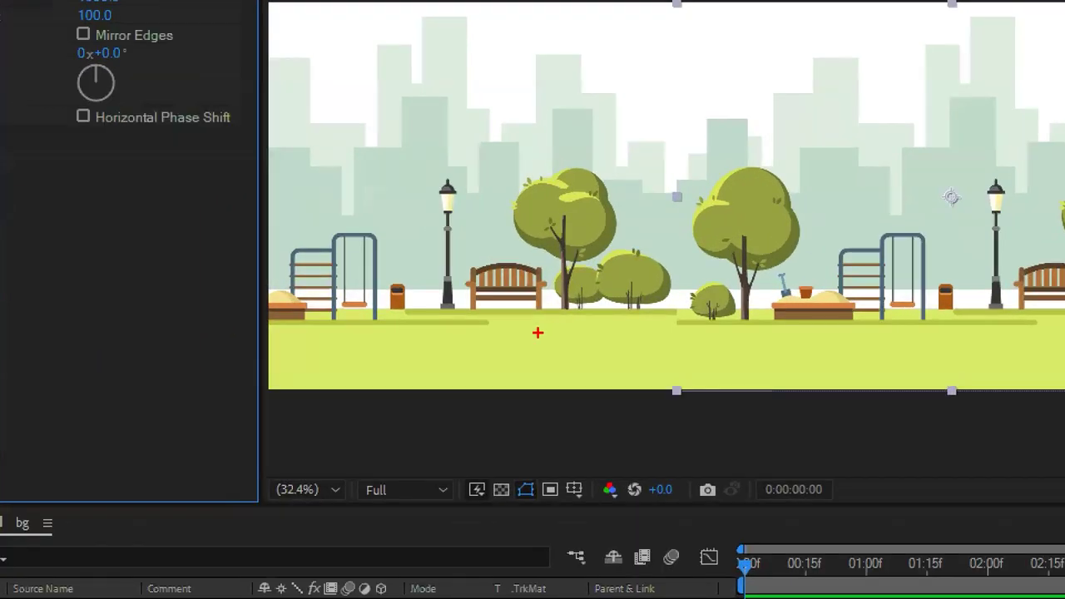
mouse_move(697, 336)
mouse_down()
mouse_move(654, 305)
mouse_move(700, 290)
mouse_move(702, 317)
mouse_move(685, 333)
mouse_move(661, 316)
mouse_up()
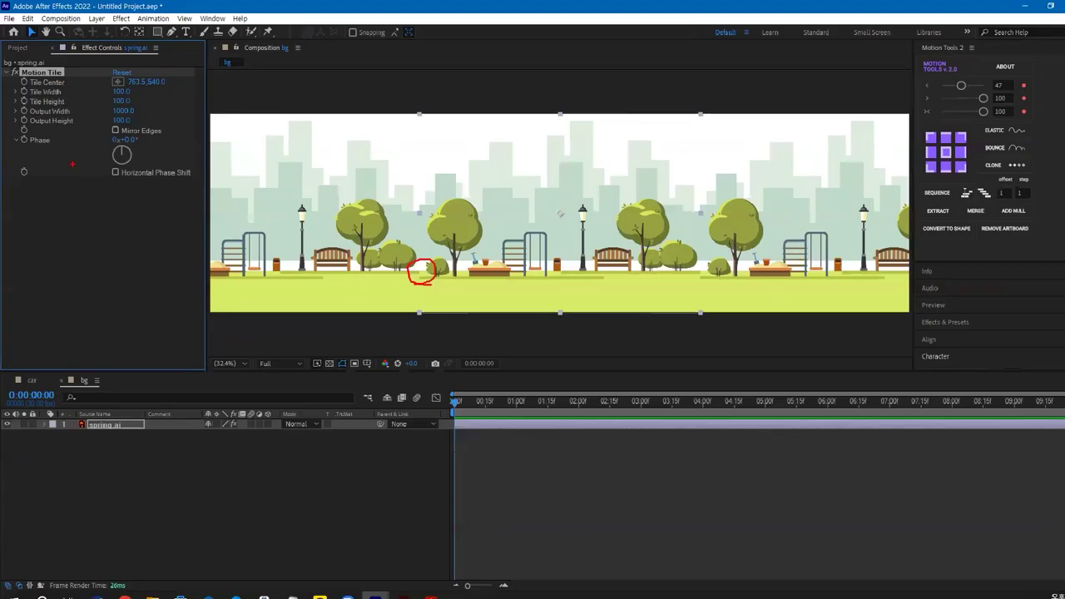
click(113, 127)
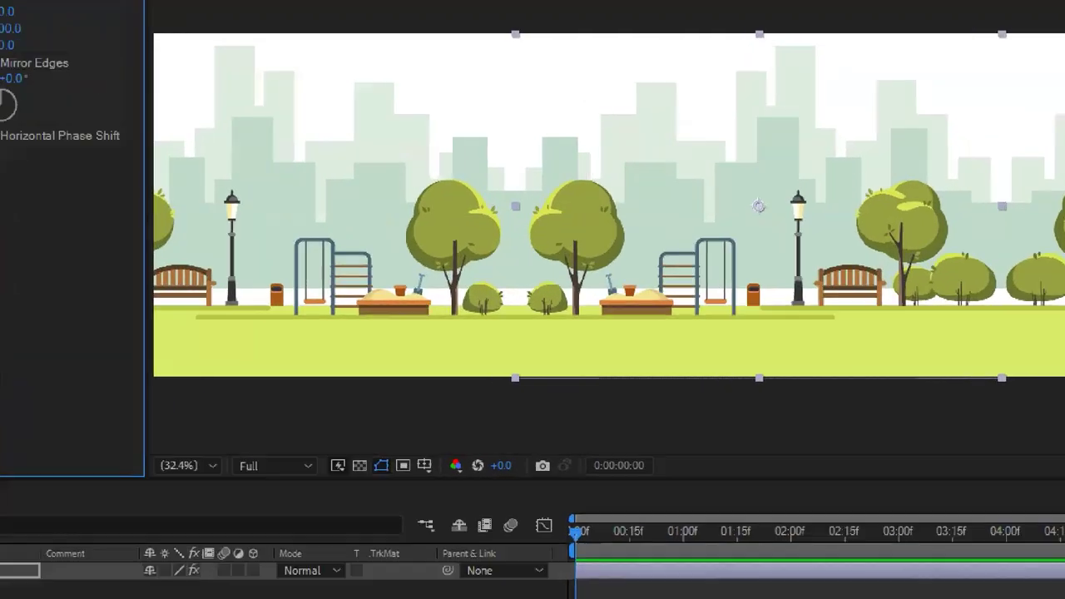
mouse_move(418, 262)
mouse_down()
mouse_move(424, 270)
mouse_move(427, 255)
mouse_move(356, 258)
mouse_up()
drag(406, 298, 403, 328)
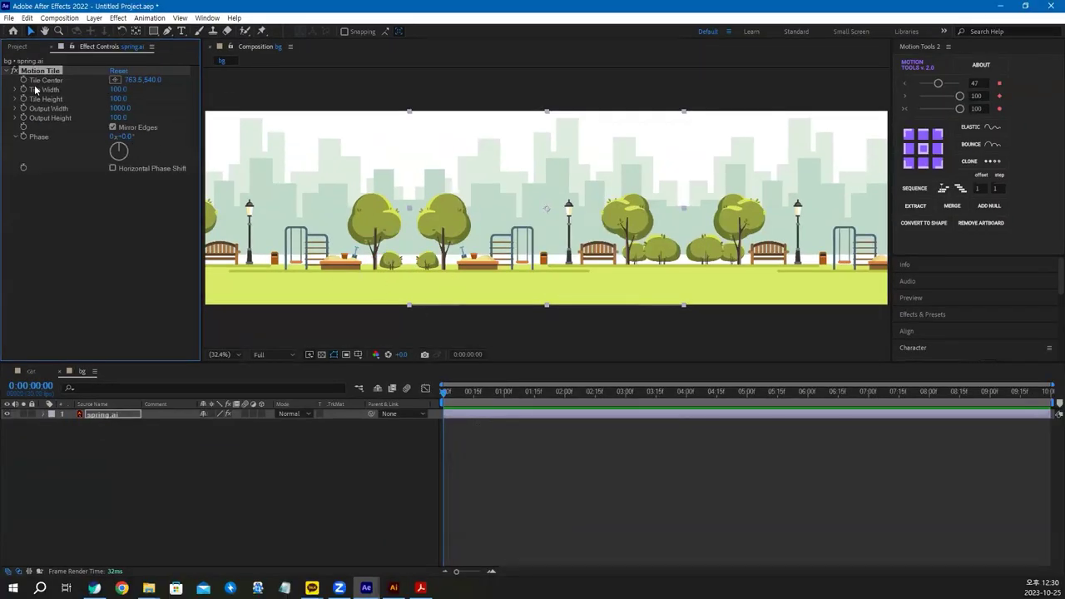
Try shifting the Motion Tile's Tile Center horizontally, and set its X value to 4000.
drag(133, 79, 522, 101)
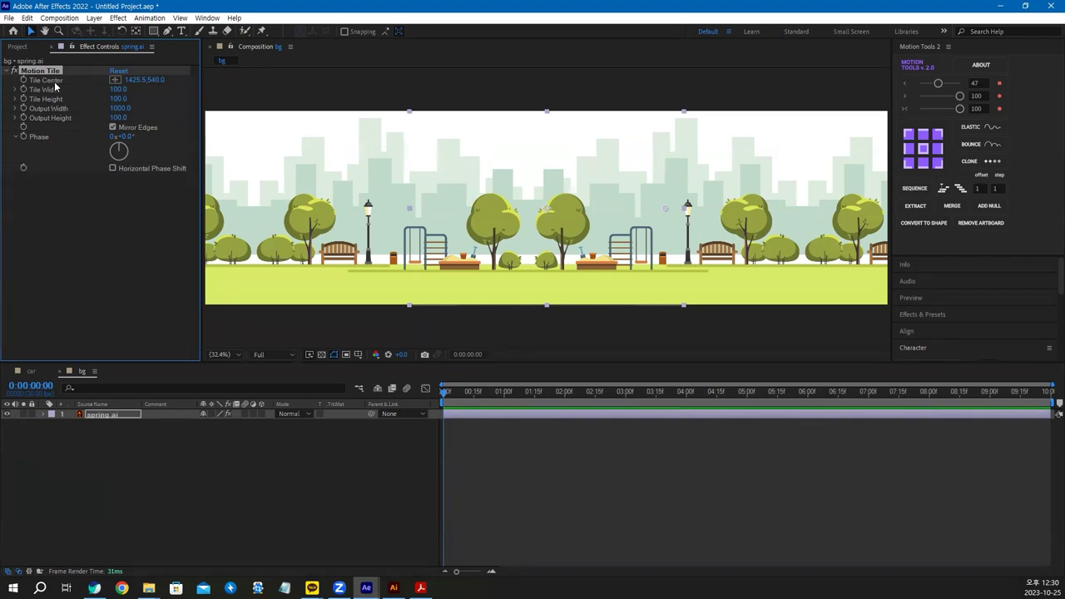
click(135, 80)
text(4000)
key(Return)
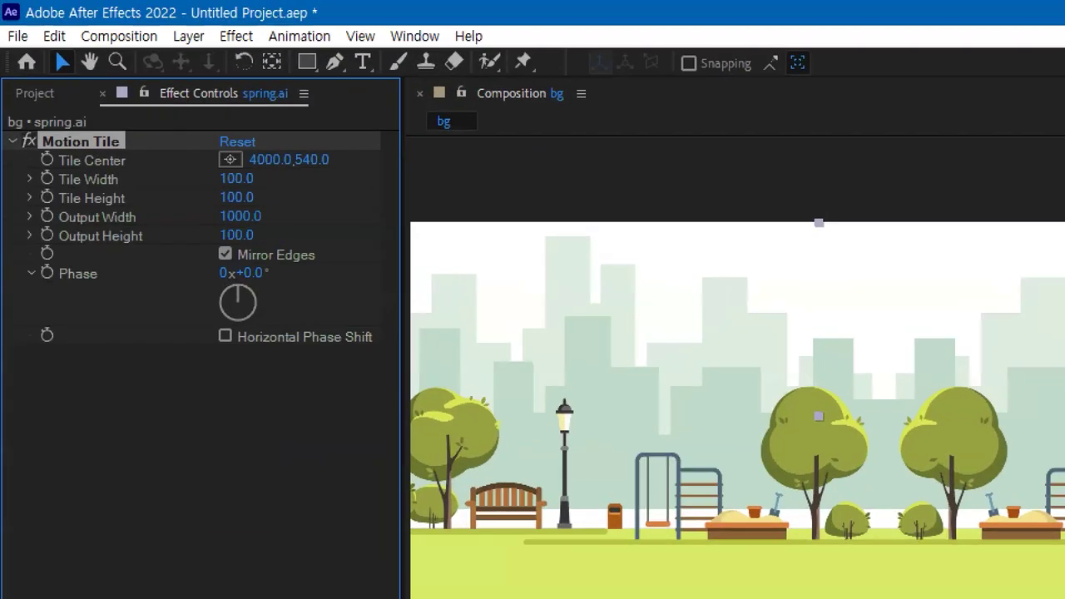
drag(28, 138, 154, 126)
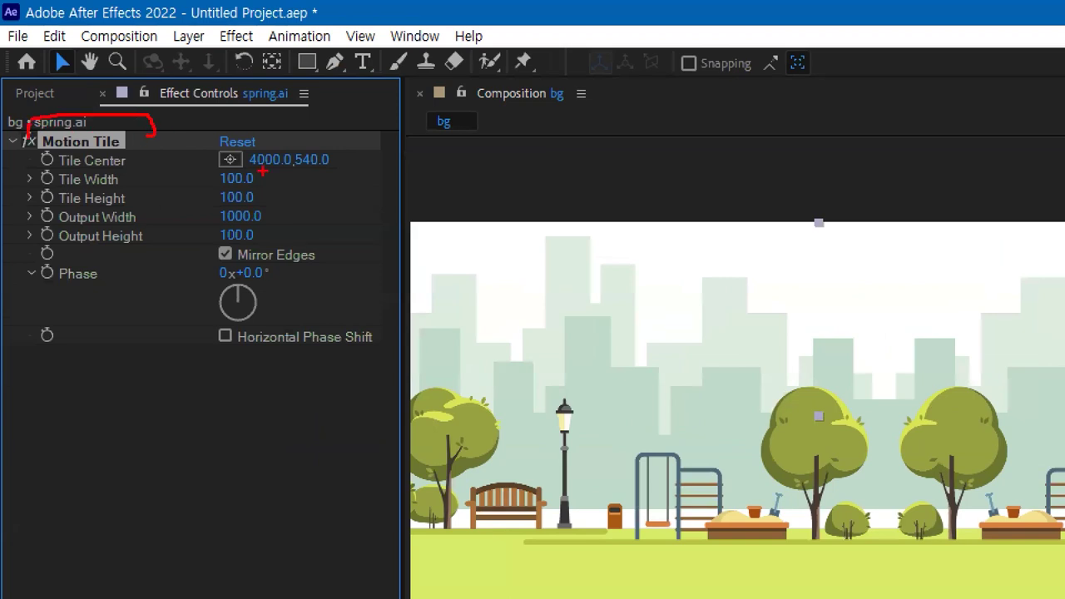
drag(290, 169, 249, 169)
drag(54, 225, 135, 225)
mouse_move(262, 224)
mouse_down()
mouse_move(220, 224)
mouse_move(241, 251)
mouse_up()
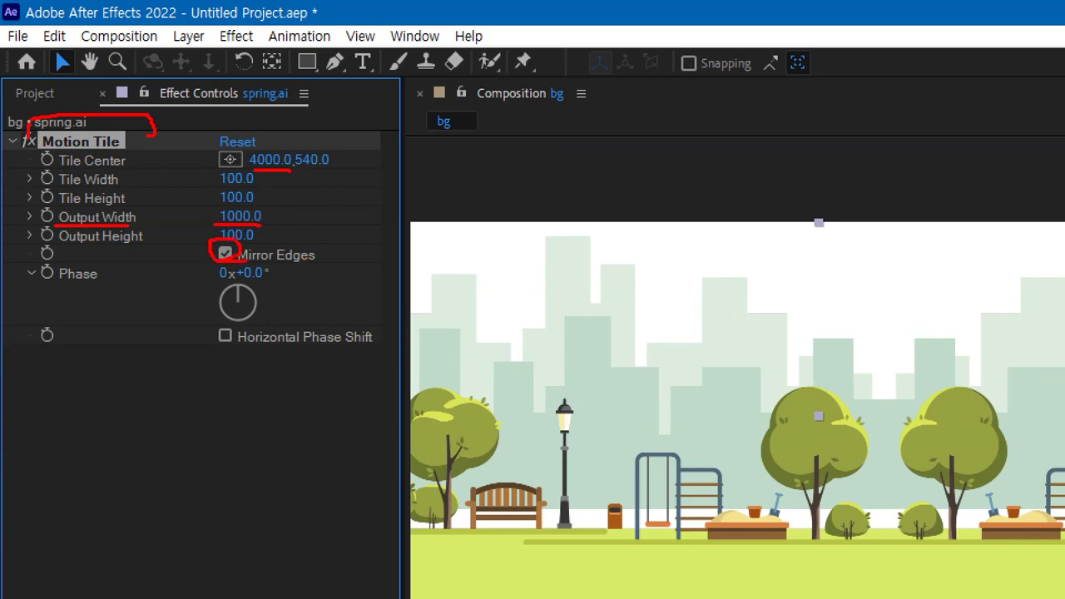
key(Escape)
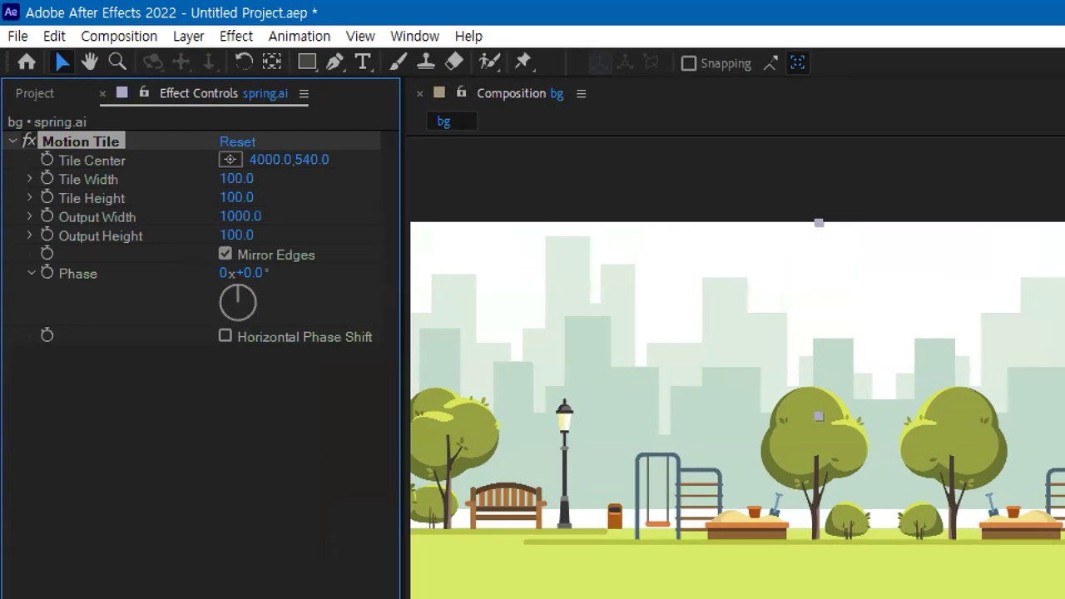
Add a Tile Center keyframe at the start of the bg composition and show the spring.ai layer's keyframed properties.
drag(43, 170, 17, 60)
mouse_move(34, 119)
mouse_down()
mouse_move(12, 201)
mouse_move(15, 358)
mouse_move(82, 291)
mouse_up()
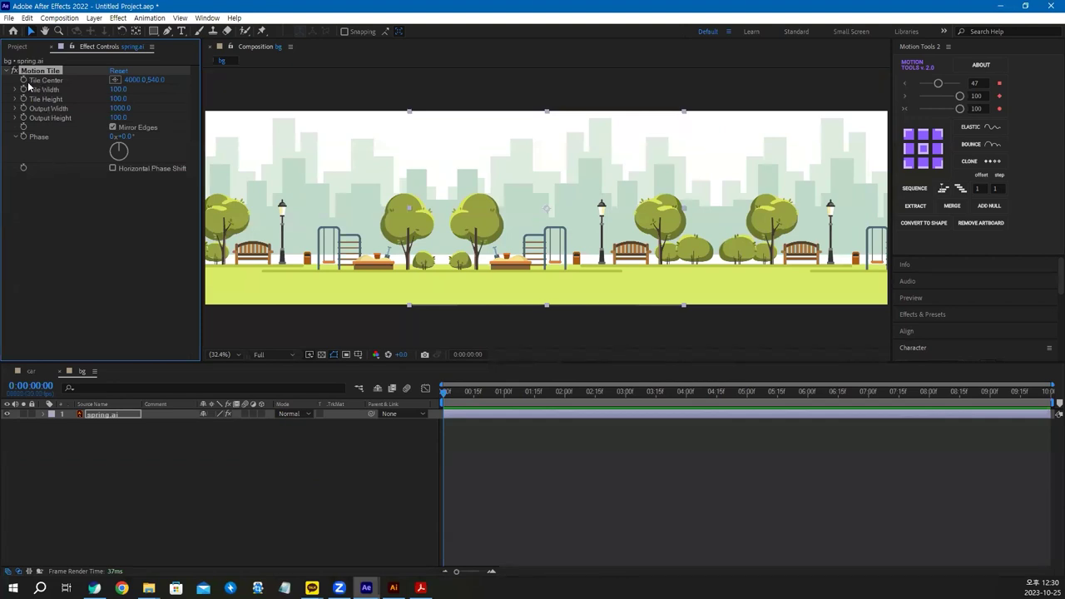
click(103, 415)
key(u)
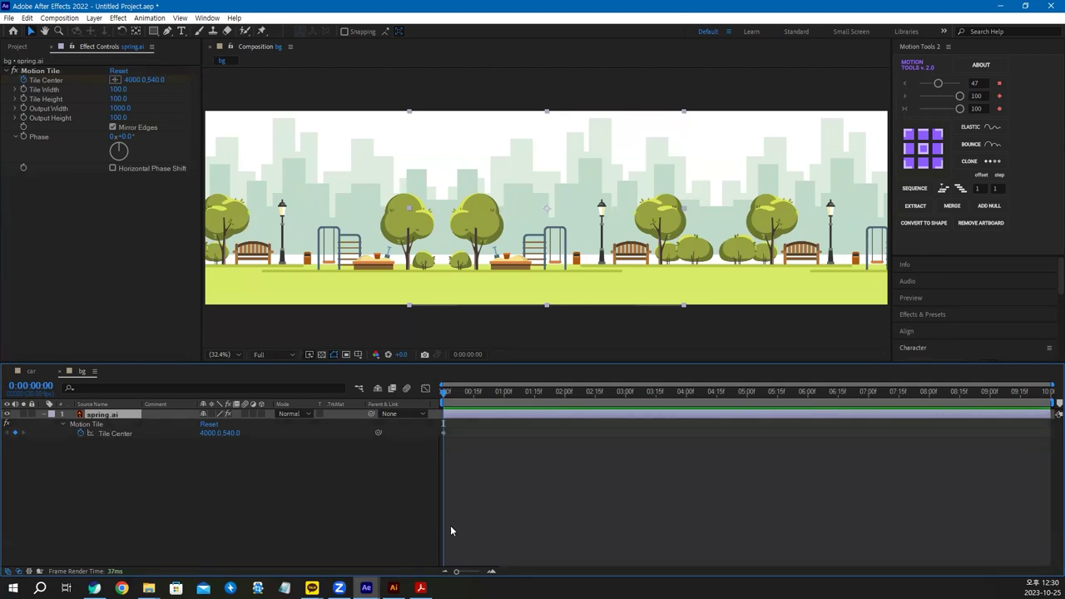
Keyframe Tile Center X to 0 at 0:00:09:29, preview the scrolling background and return to the first frame.
drag(446, 400, 1048, 423)
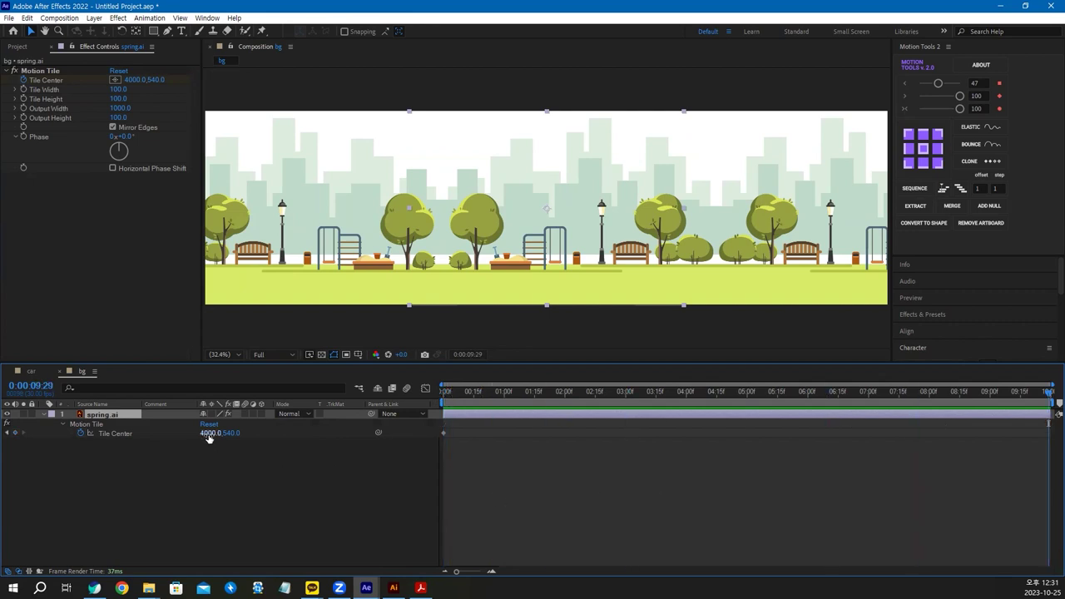
click(208, 434)
text(0)
key(Return)
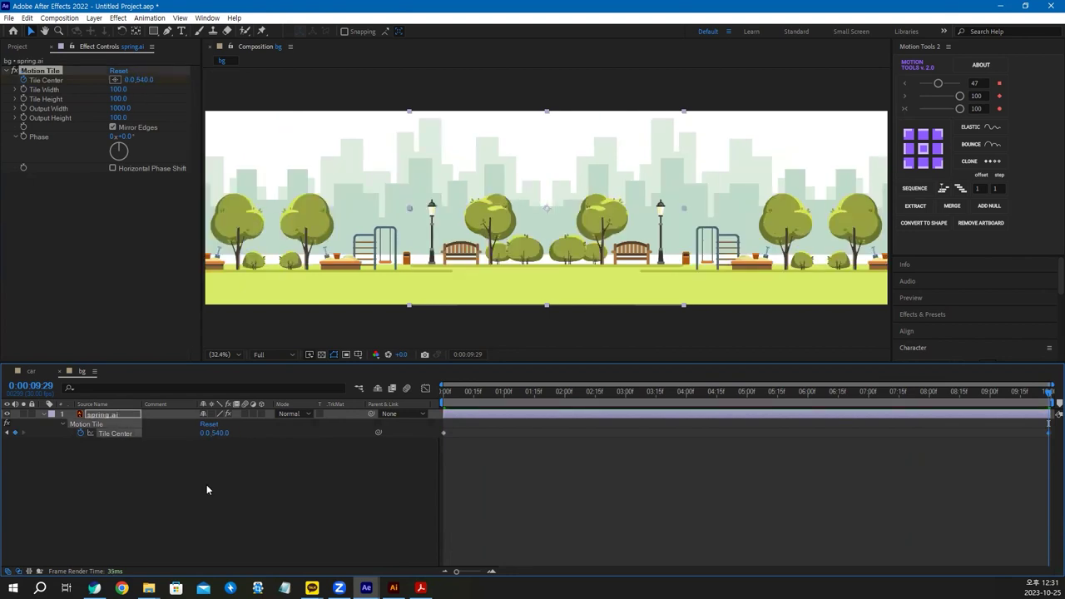
click(447, 405)
key(space)
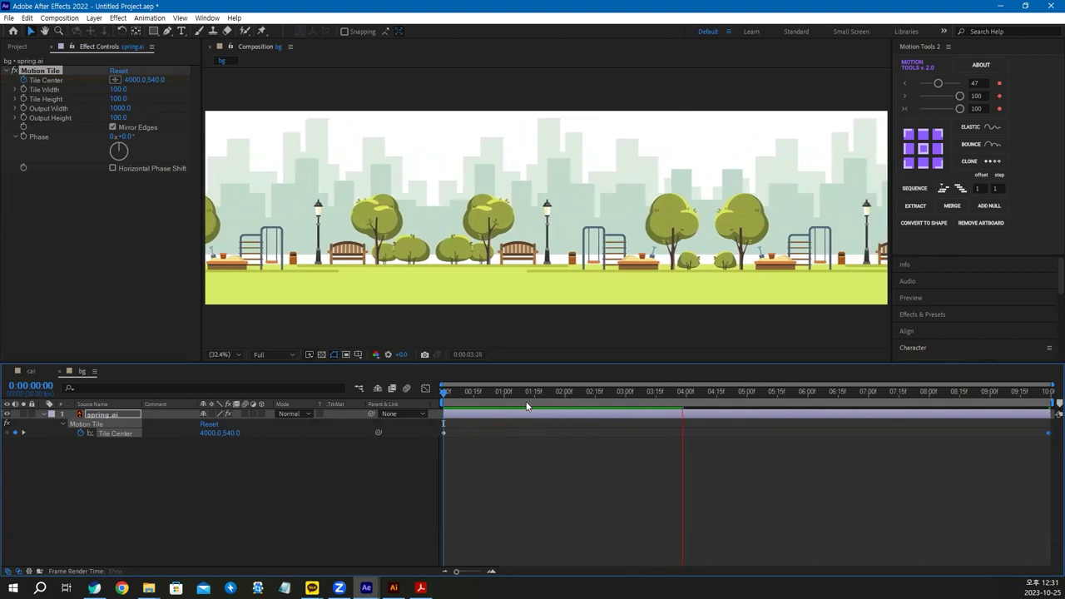
click(606, 434)
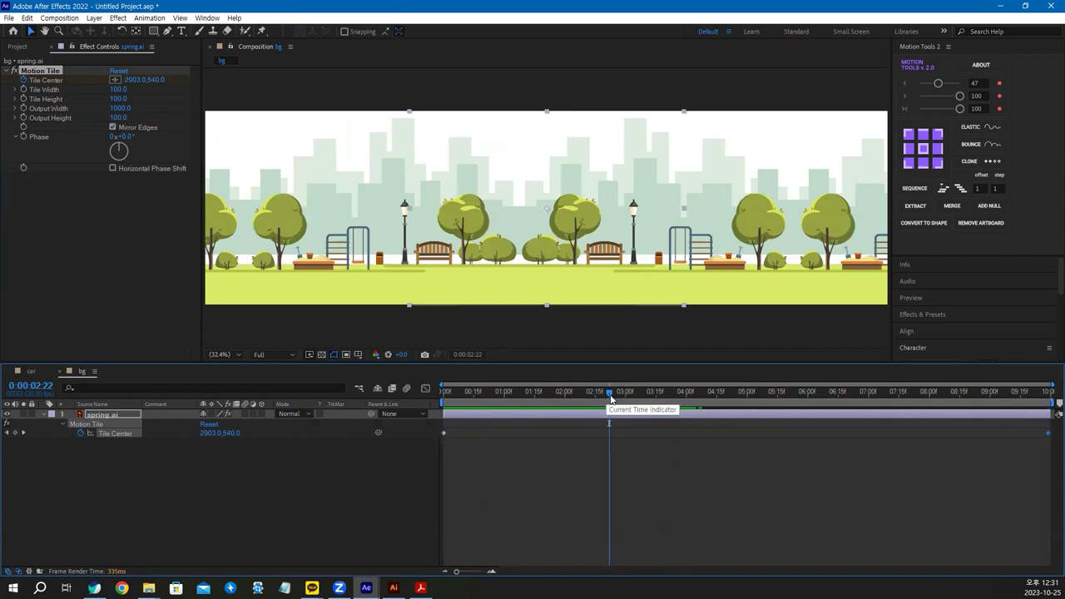
drag(606, 392, 442, 393)
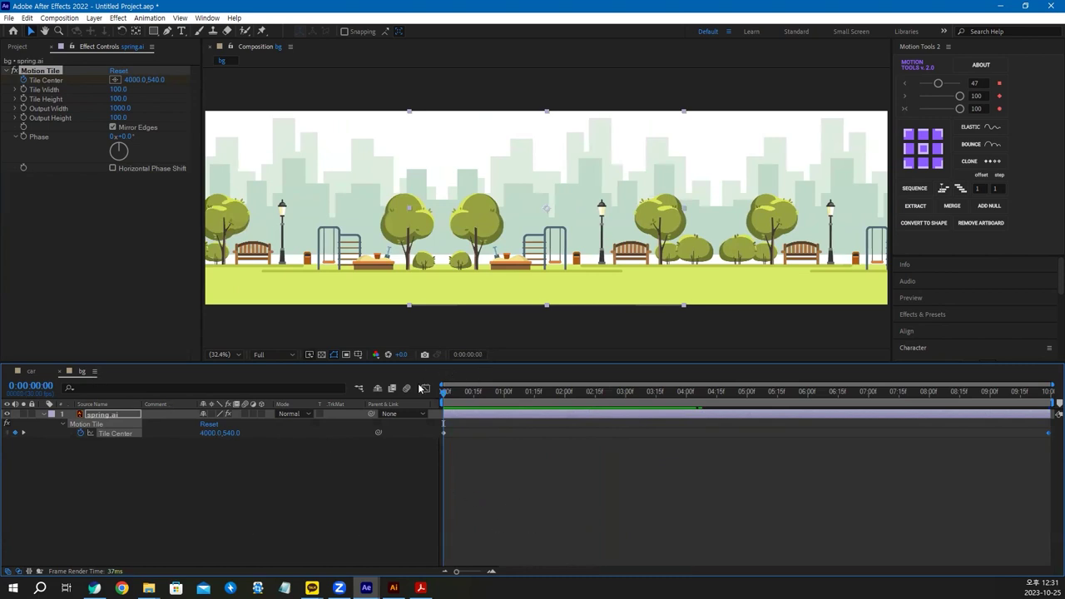
Create a new composition named ok with a width of 1920 px.
click(17, 46)
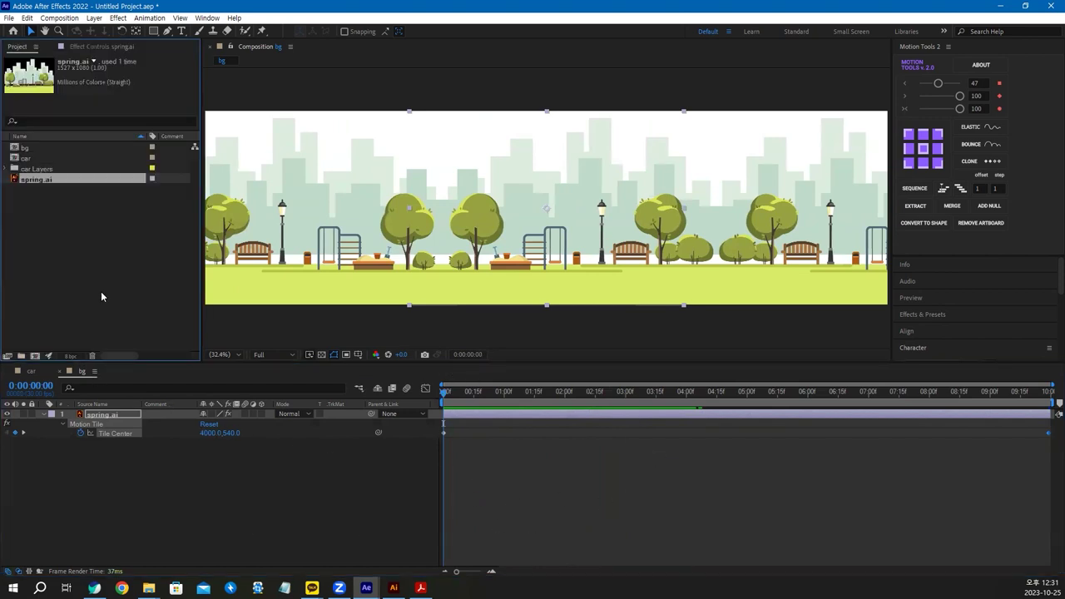
click(112, 279)
click(34, 355)
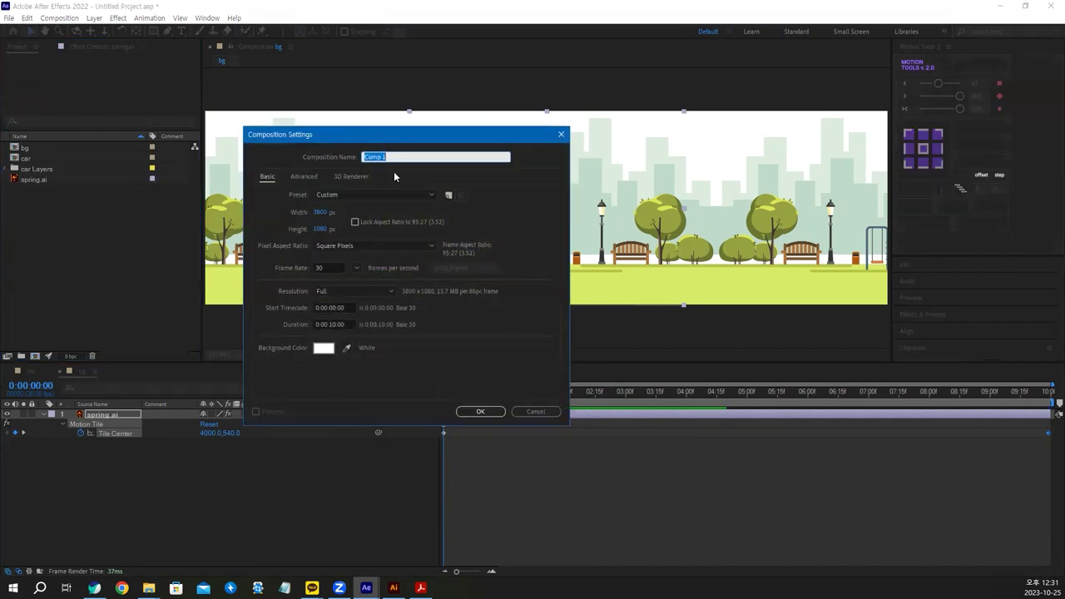
click(317, 213)
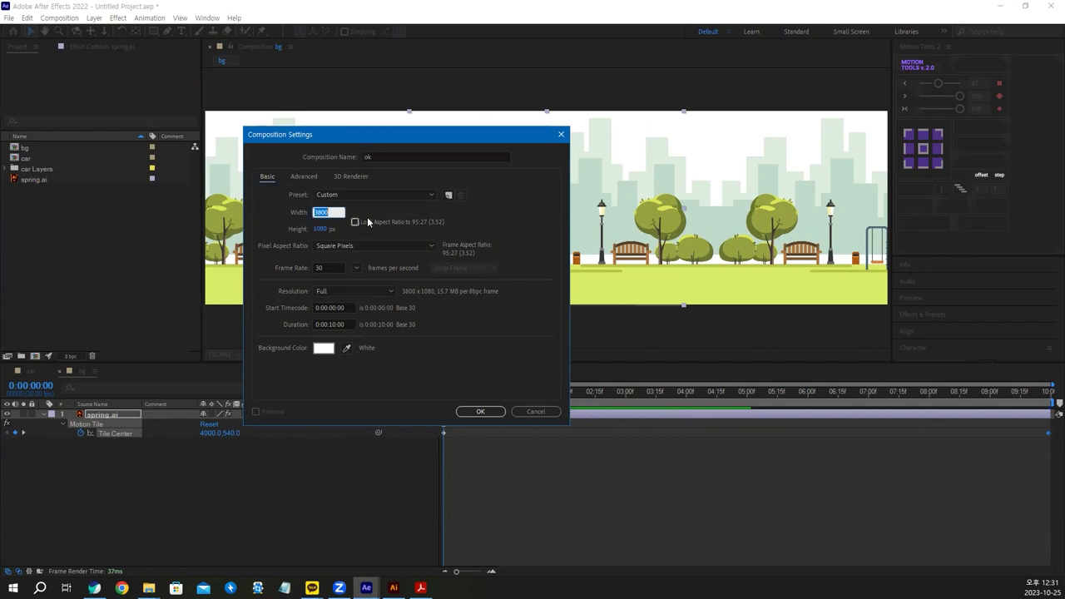
text(1920)
click(480, 411)
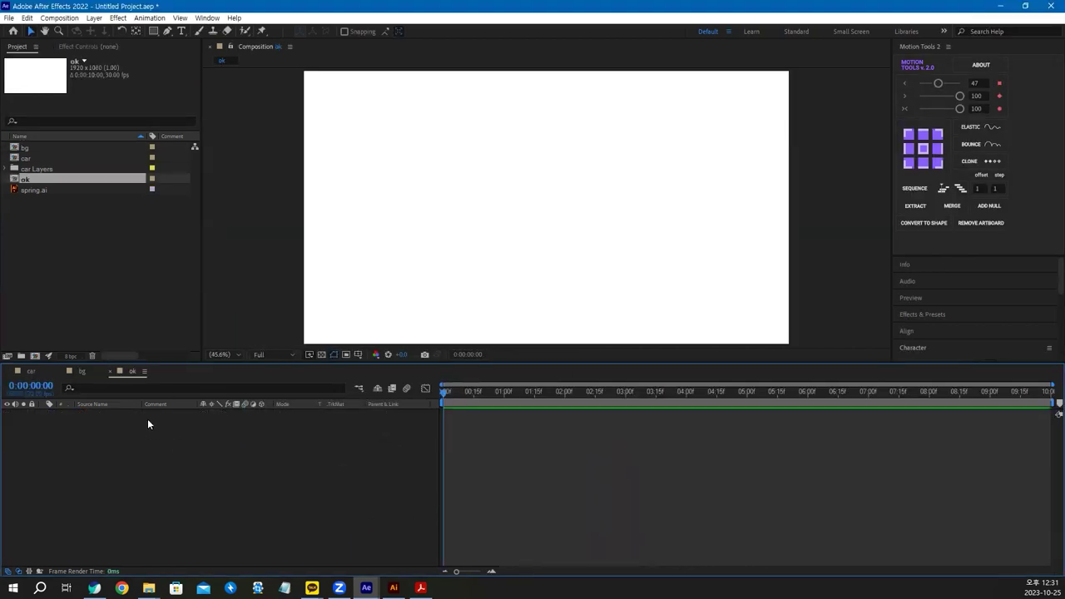
Place the bg composition in ok with the car composition above it, and preview the combined animation in a larger view.
drag(39, 146, 166, 500)
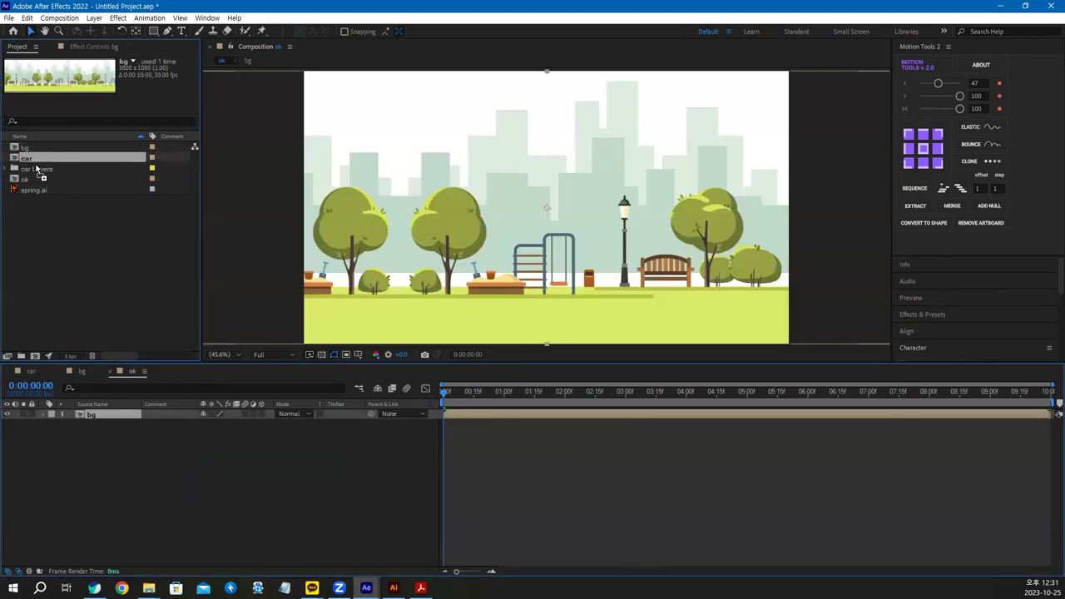
drag(28, 158, 92, 416)
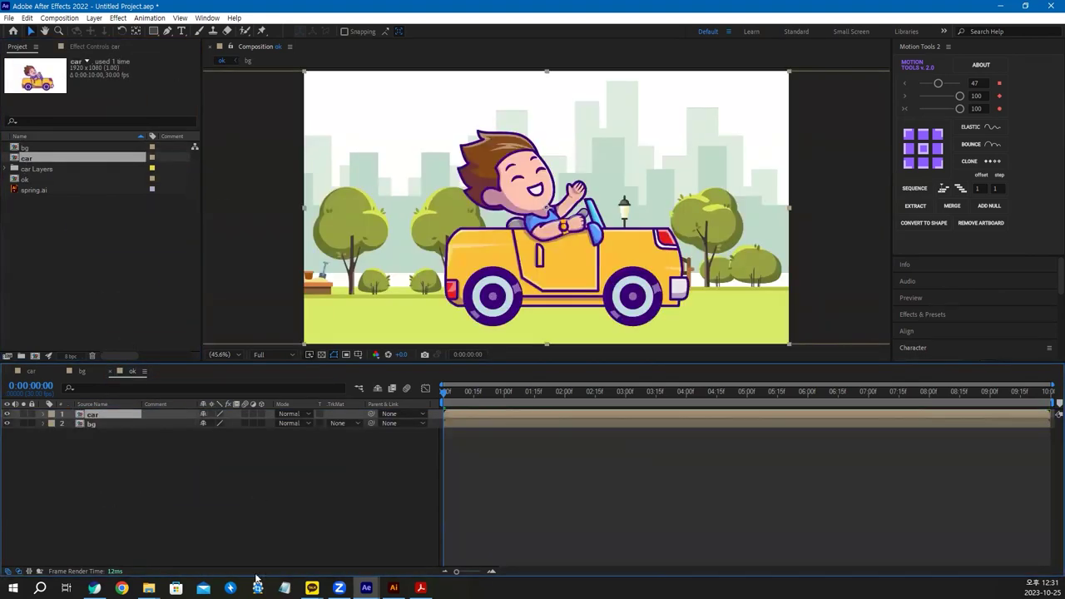
drag(275, 363, 272, 439)
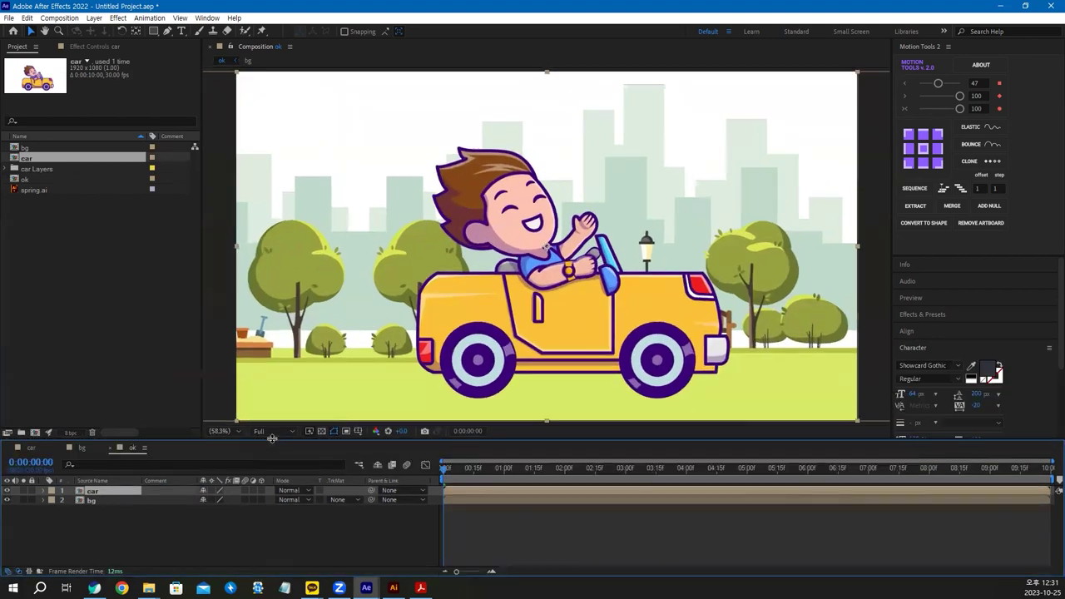
key(space)
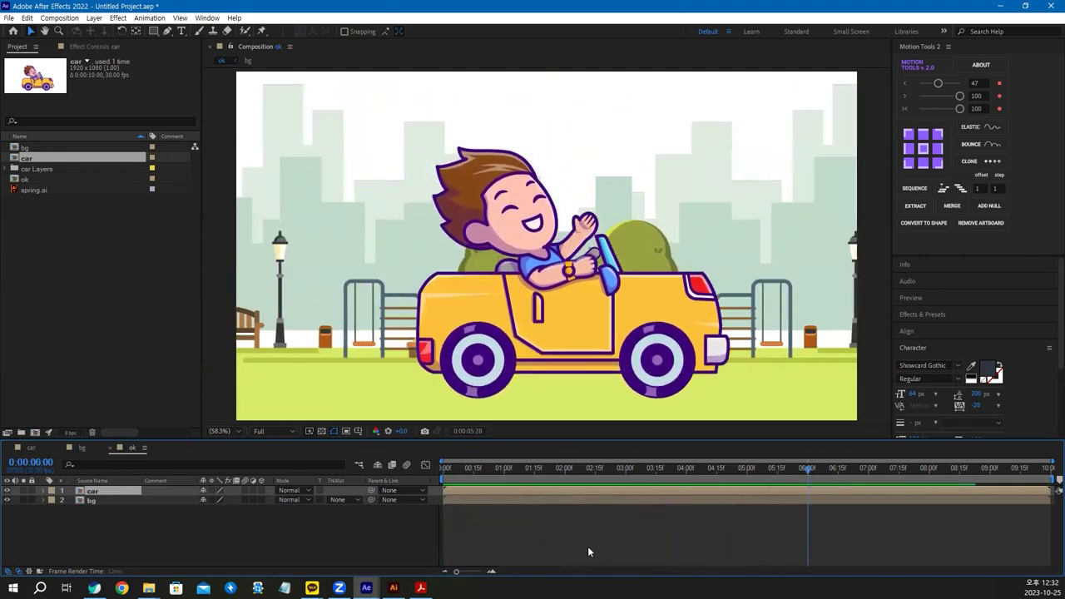
key(space)
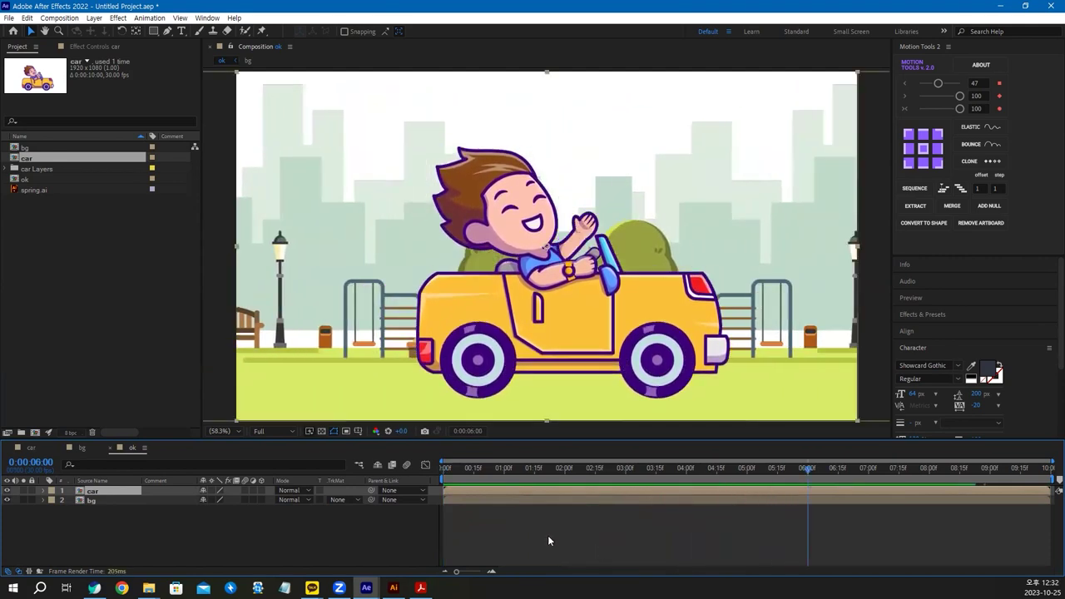
Open the nested car composition, collapse its car layer's properties and enlarge the timeline area.
double_click(83, 492)
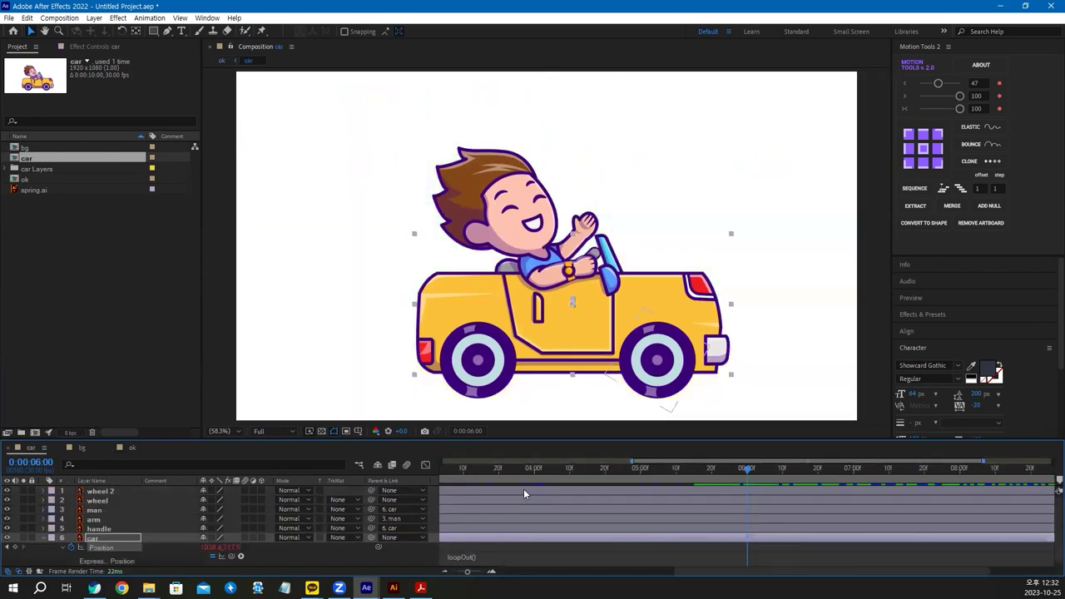
click(417, 549)
click(43, 537)
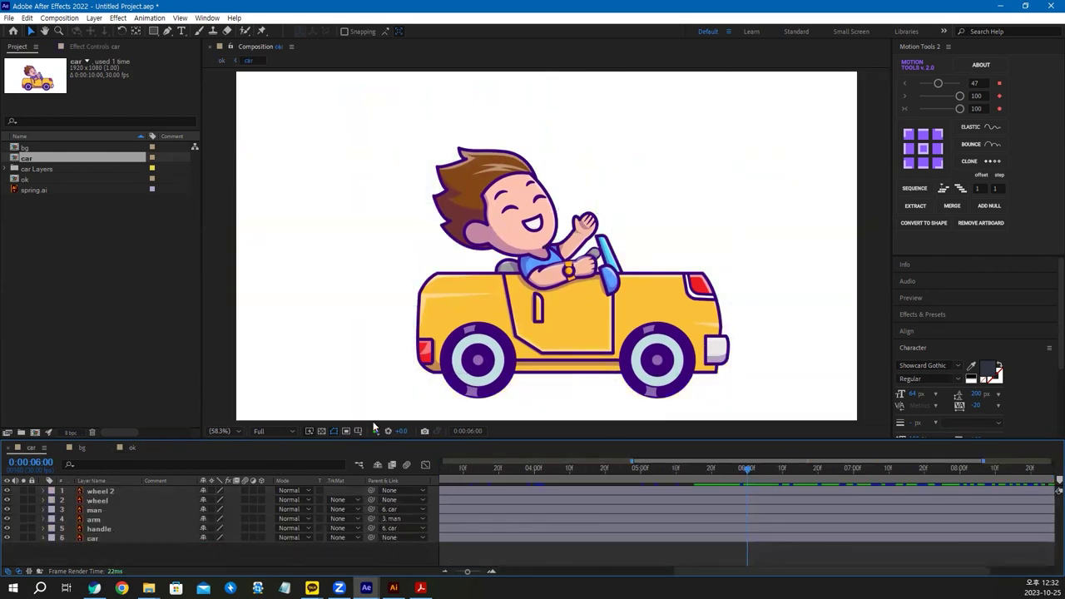
drag(370, 440, 371, 414)
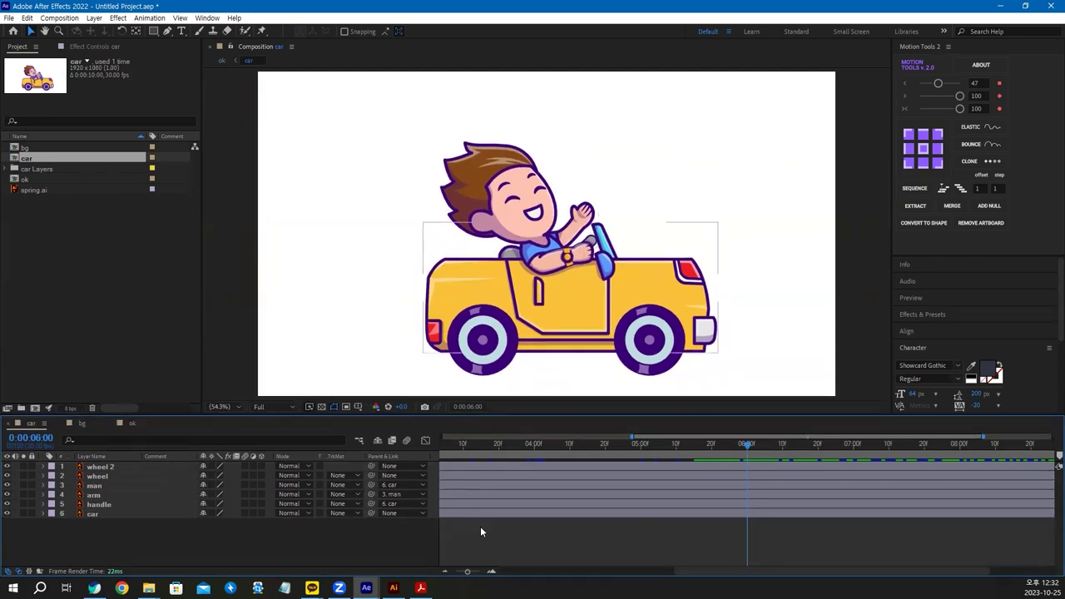
Draw a wide flat ellipse under the car spanning both wheels and fill it with dark gray 5B5B5B.
mouse_move(151, 31)
mouse_down()
mouse_move(167, 52)
mouse_move(229, 65)
mouse_up()
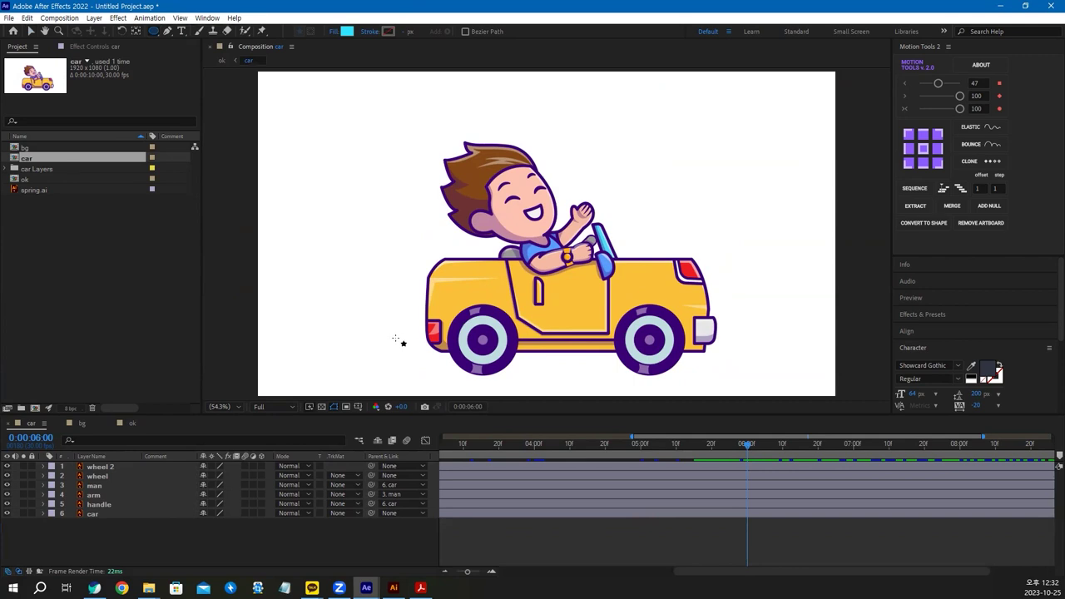
drag(396, 338, 746, 391)
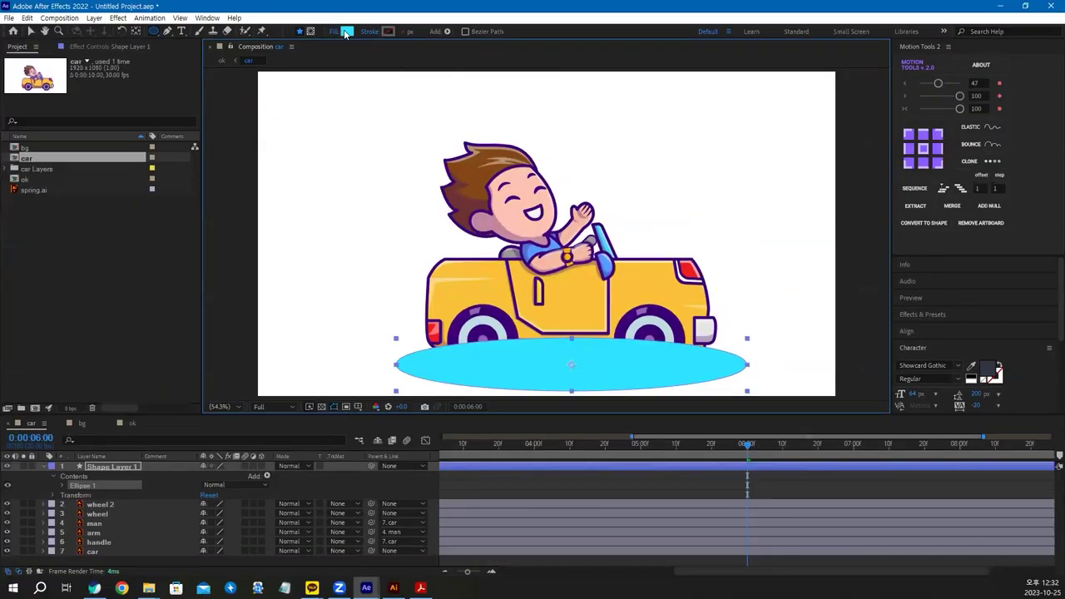
click(345, 32)
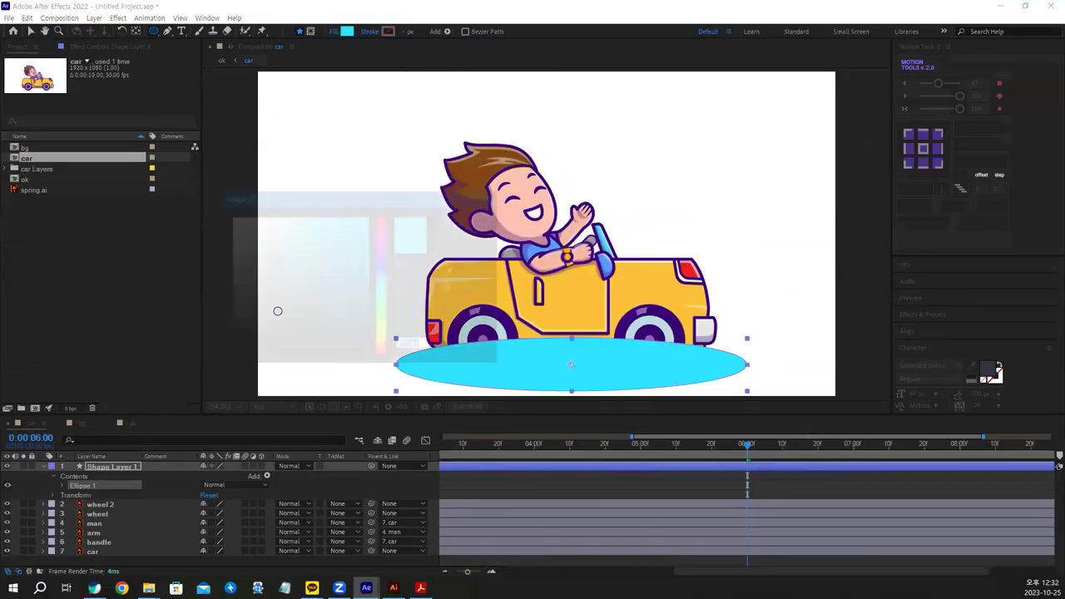
click(227, 309)
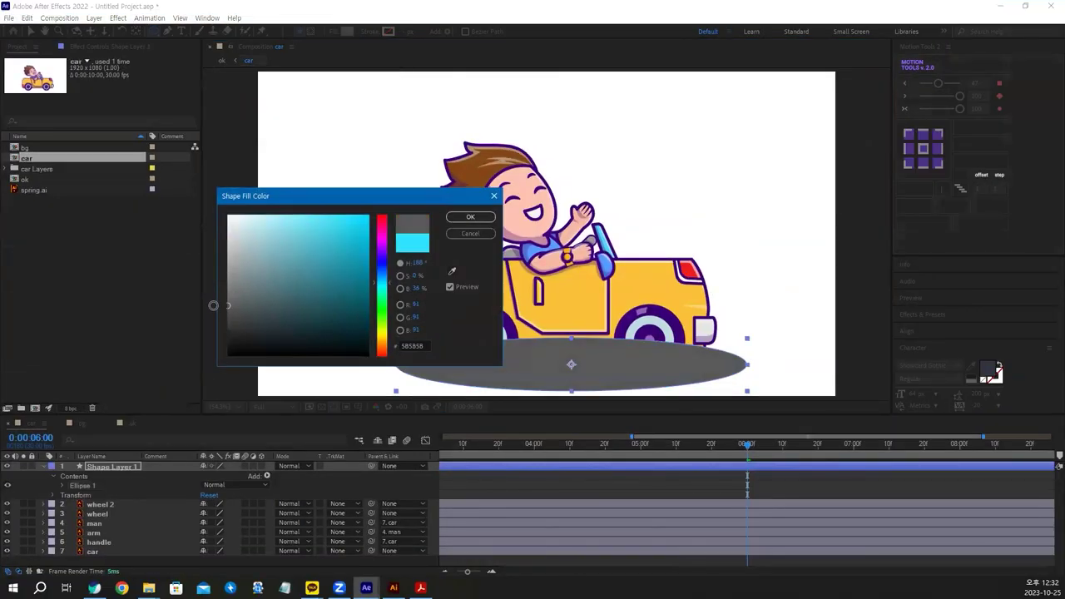
click(470, 216)
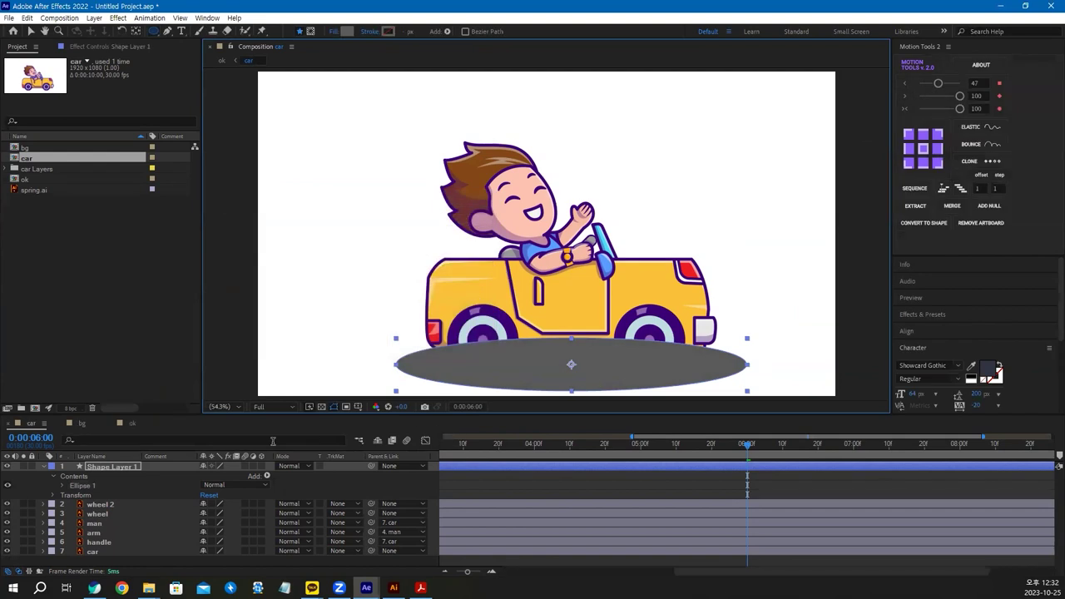
Set the ellipse shape layer's opacity to 40%.
click(116, 467)
key(t)
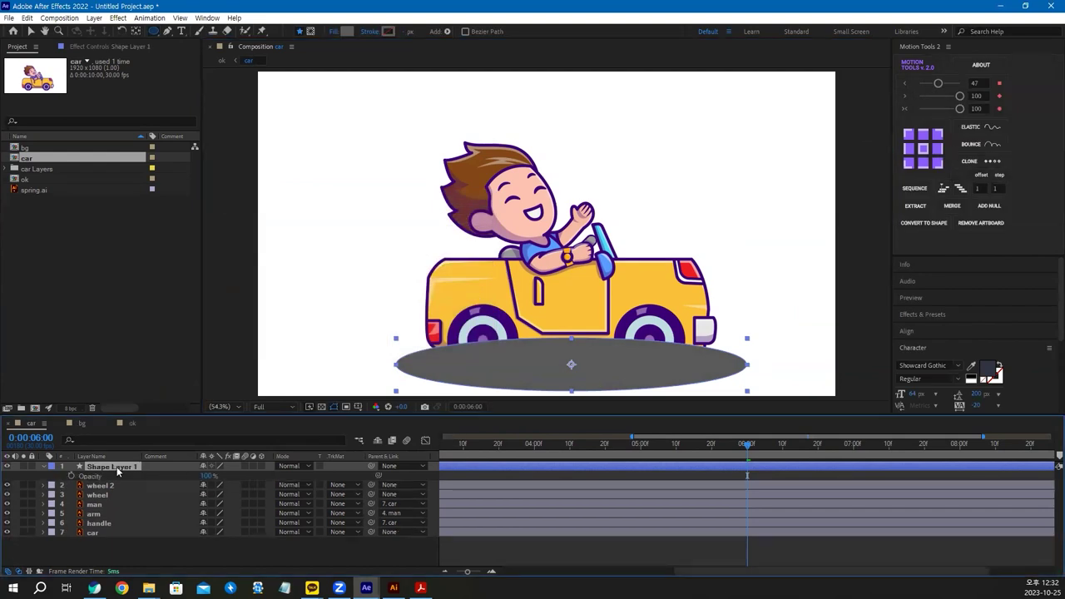
click(209, 475)
text(40)
key(Return)
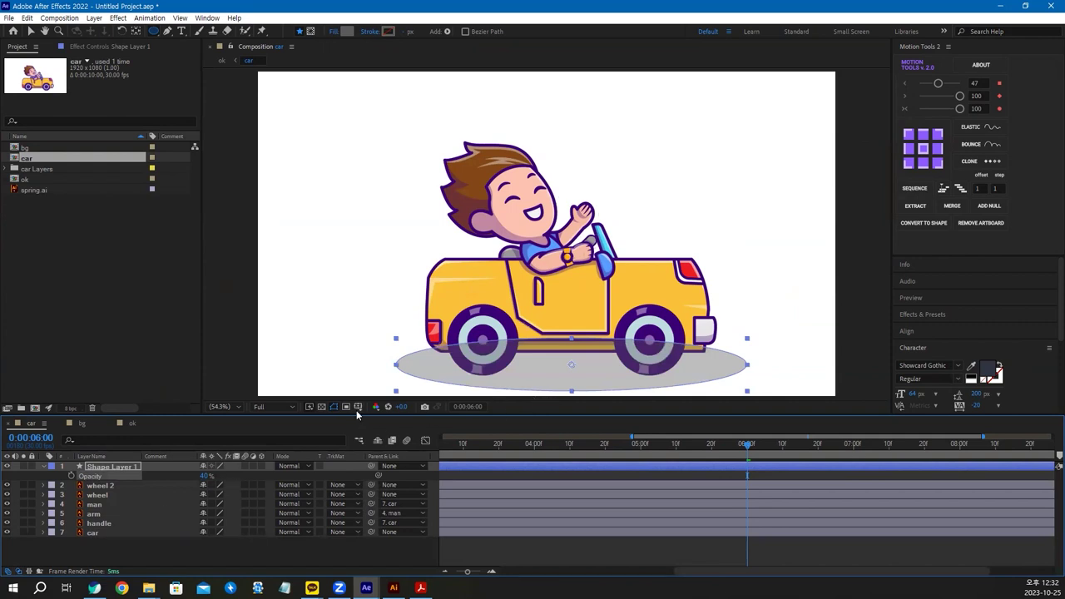
Move the ellipse shape layer below the car layer in the stack and rename it shadow.
drag(379, 414, 378, 396)
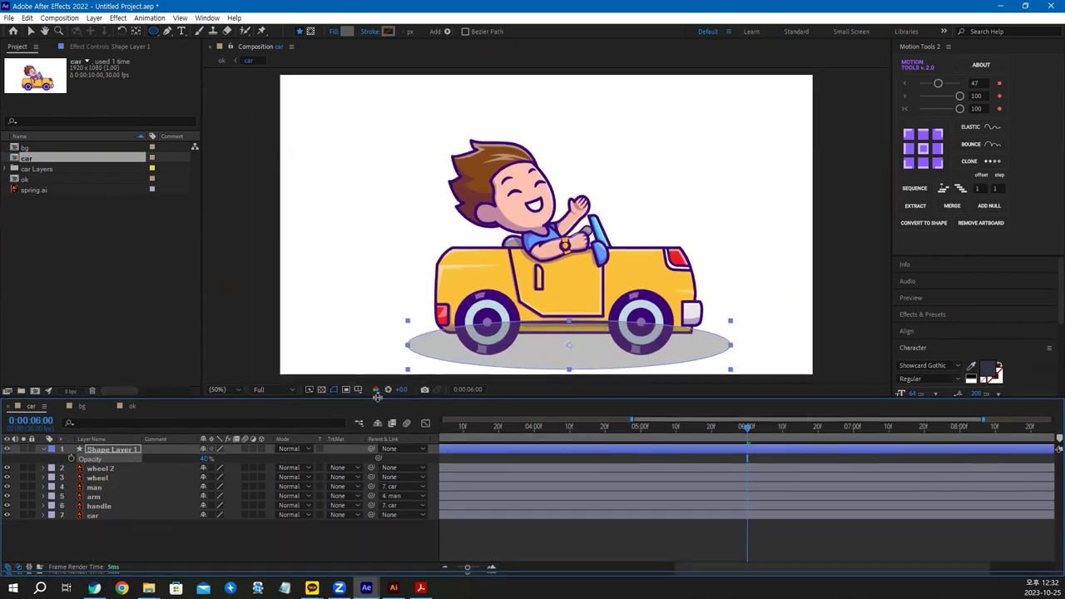
drag(92, 450, 198, 535)
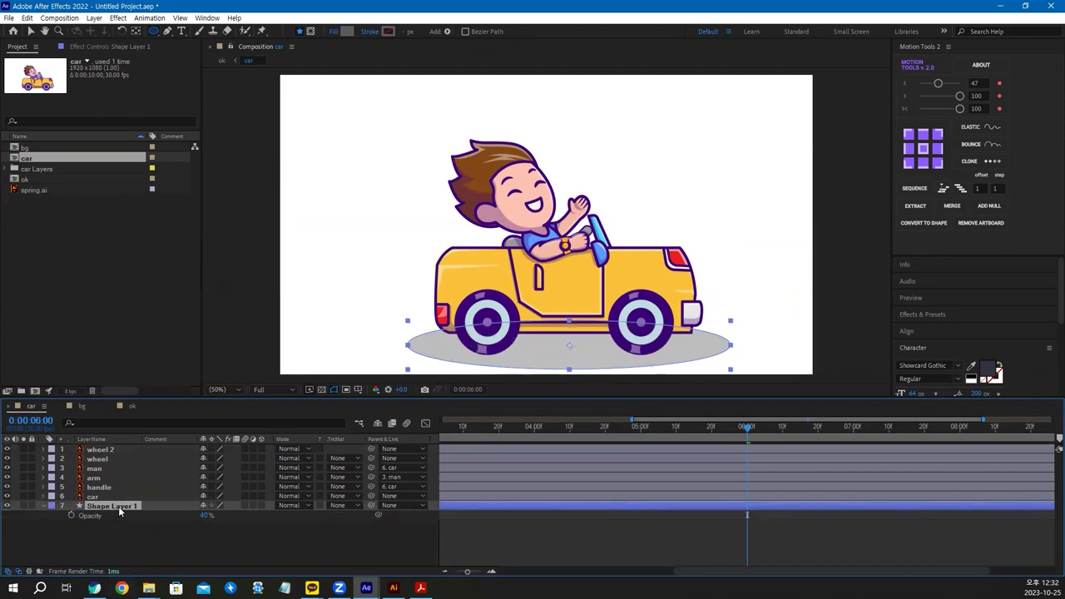
key(Return)
text(shadow)
key(Return)
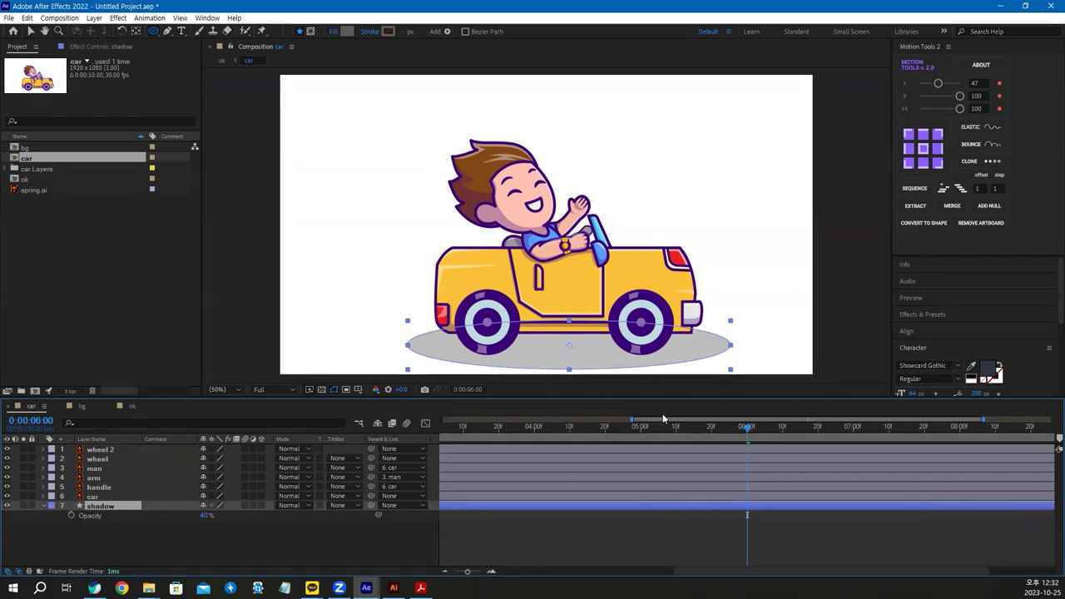
Search the effects for "fast" and apply Fast Box Blur to the shadow layer.
key(minus)
key(minus)
key(minus)
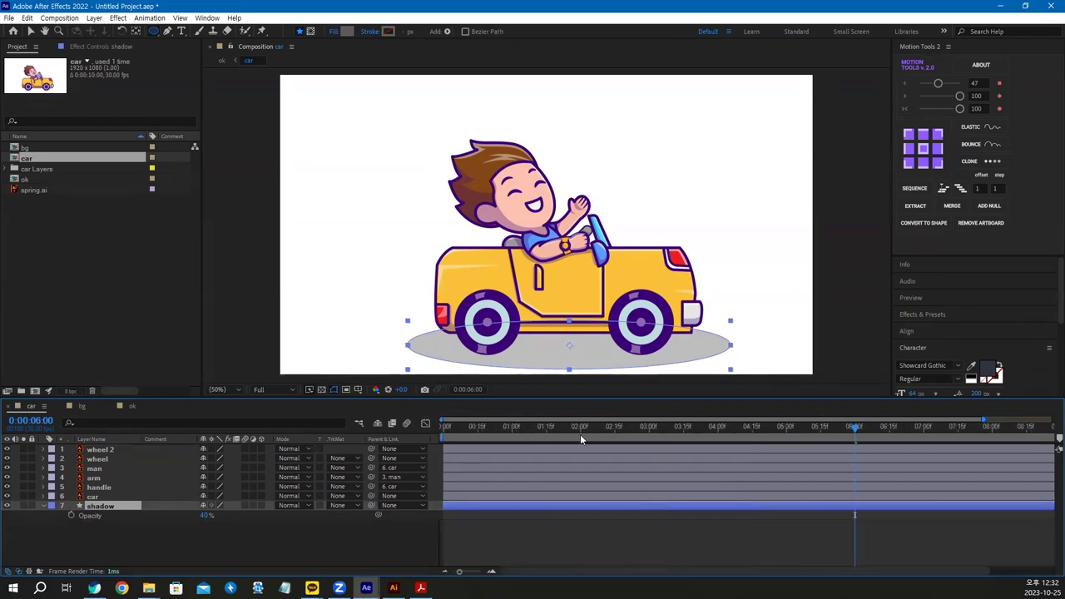
click(915, 315)
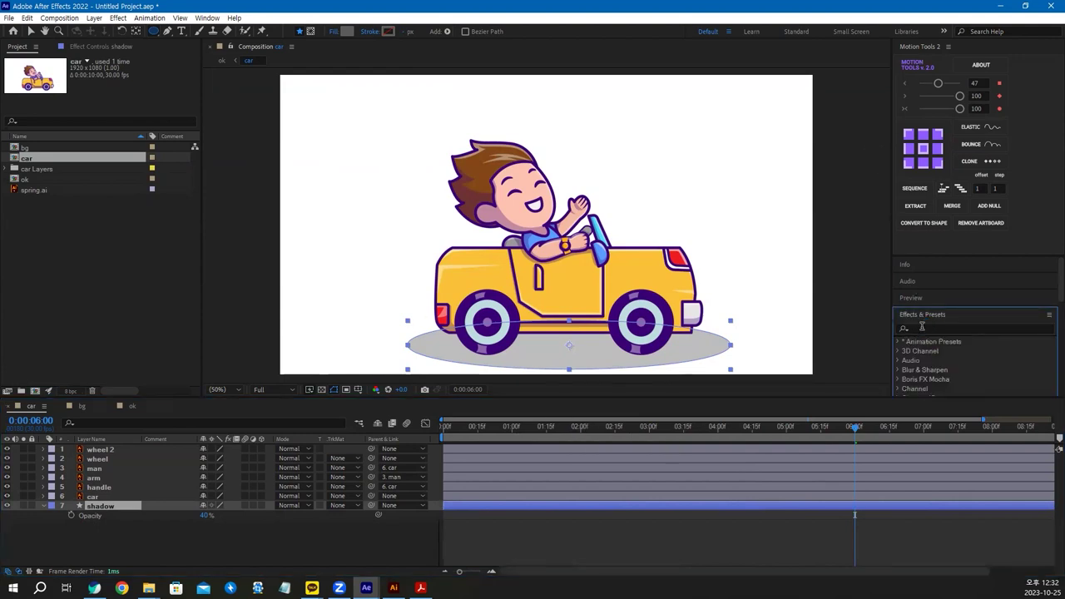
click(921, 329)
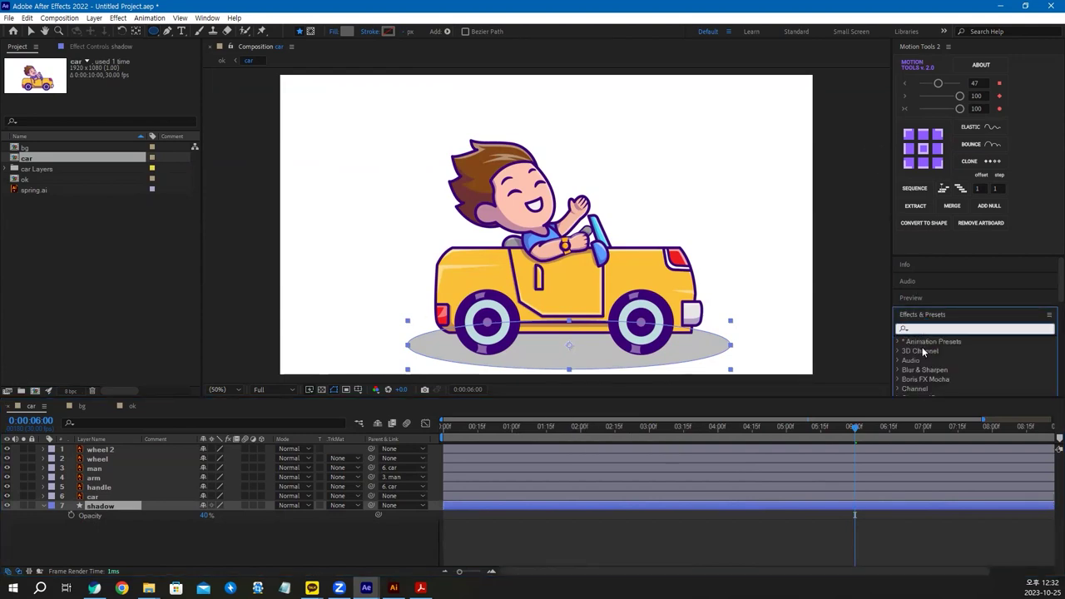
text(fast)
click(933, 360)
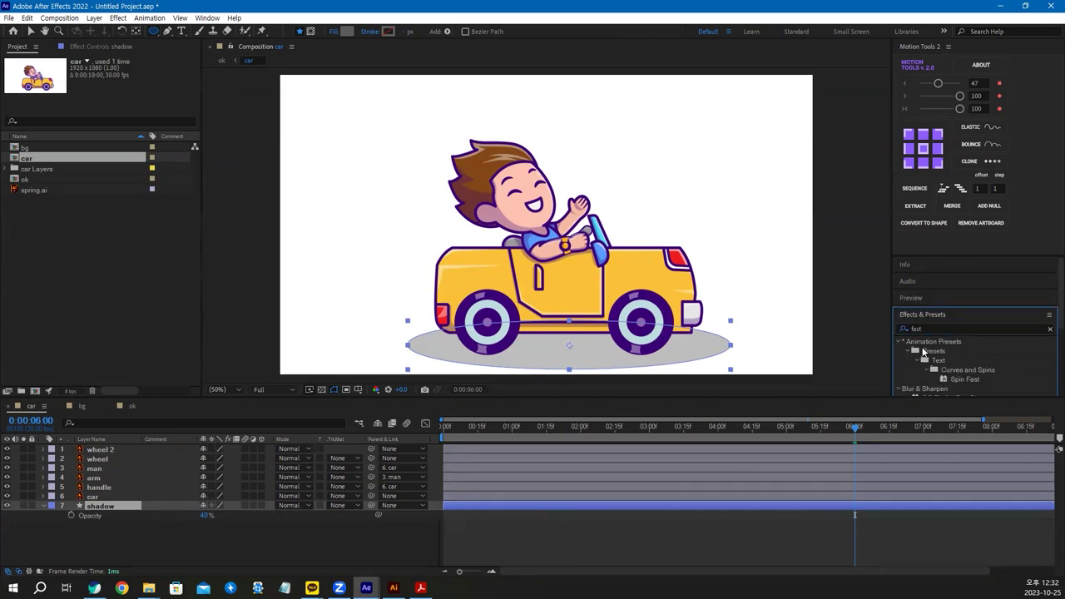
double_click(929, 45)
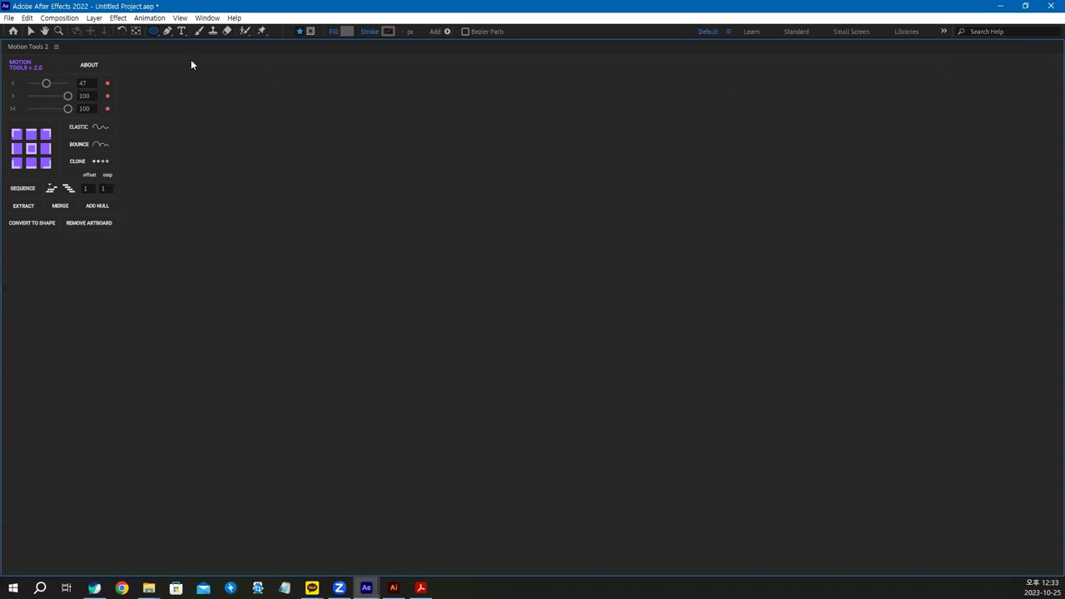
key(grave)
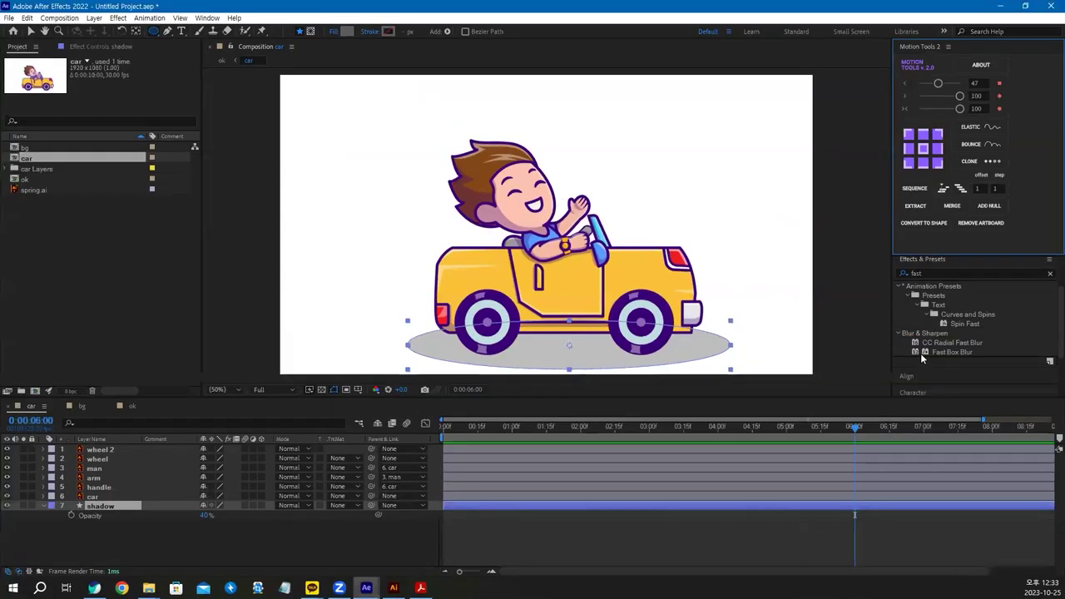
drag(939, 351, 104, 505)
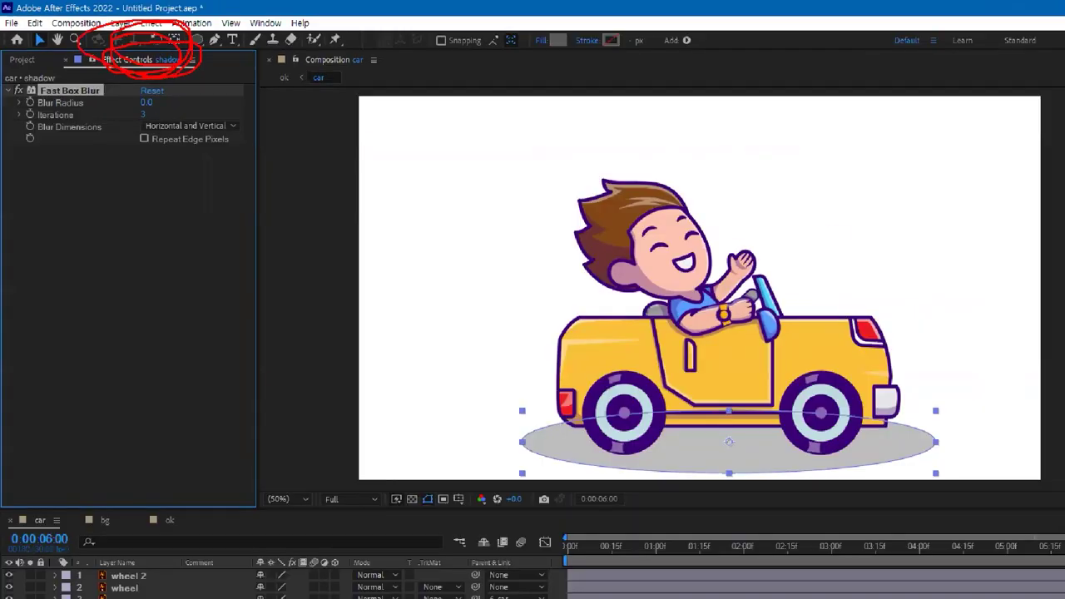
click(266, 22)
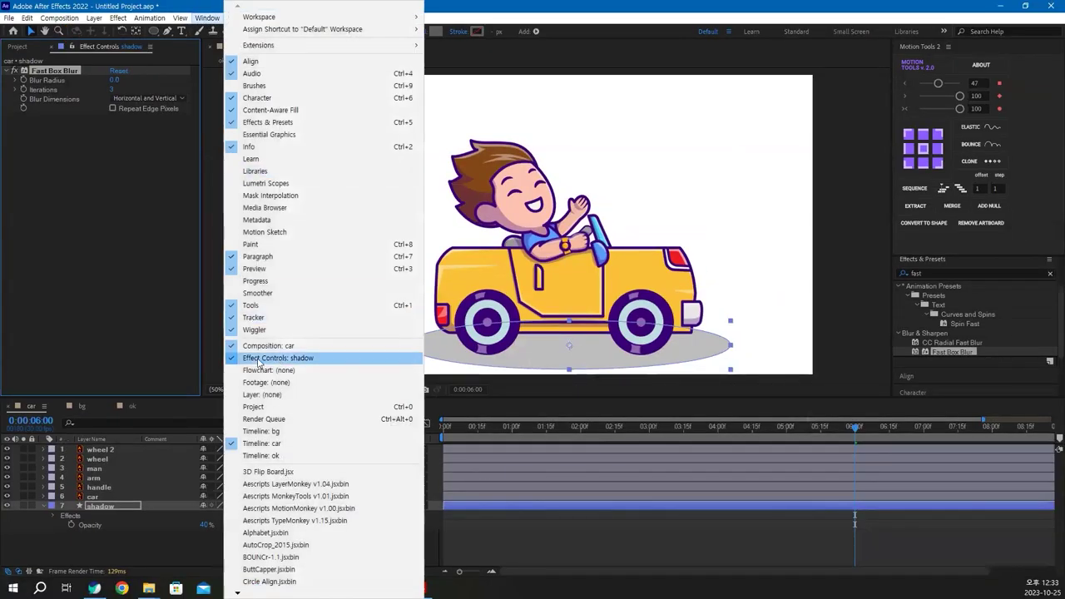
click(117, 18)
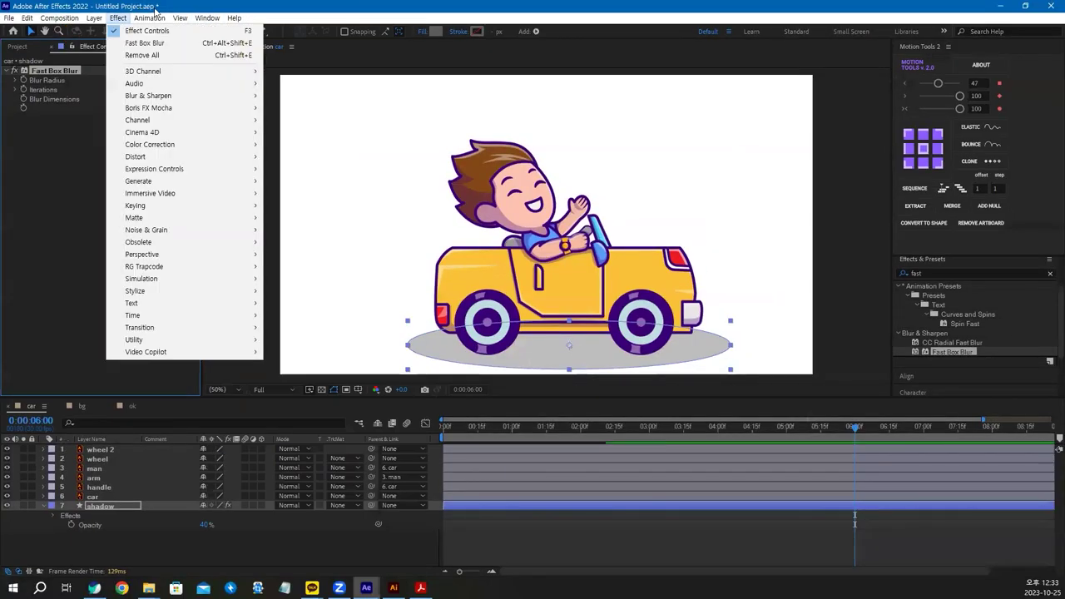
click(202, 17)
Set the shadow's Fast Box Blur radius to 40 and deselect the layer.
click(51, 79)
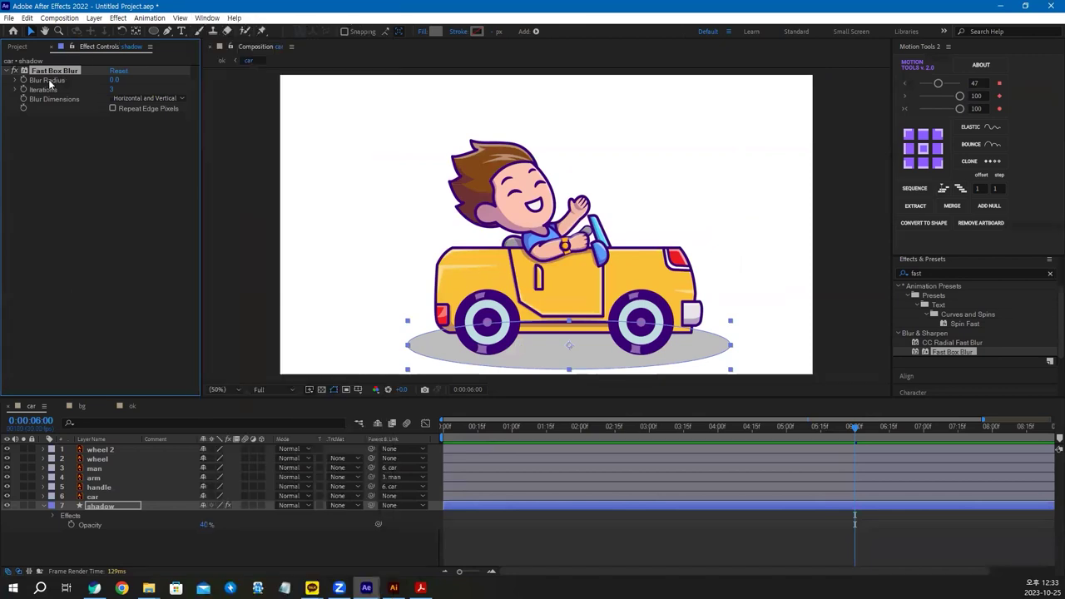
click(115, 79)
text(40)
key(Return)
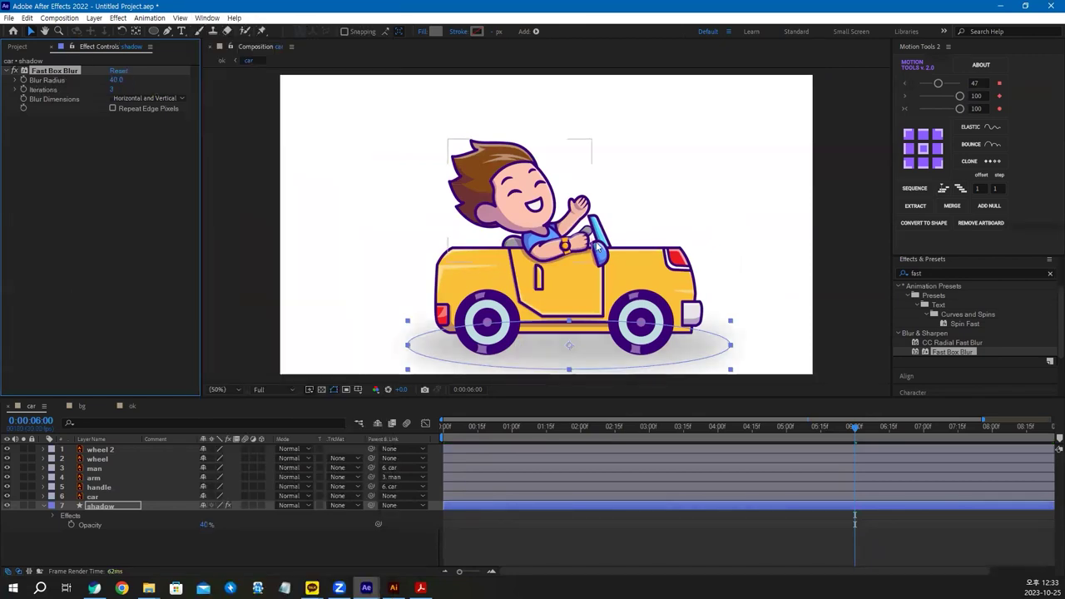
click(588, 546)
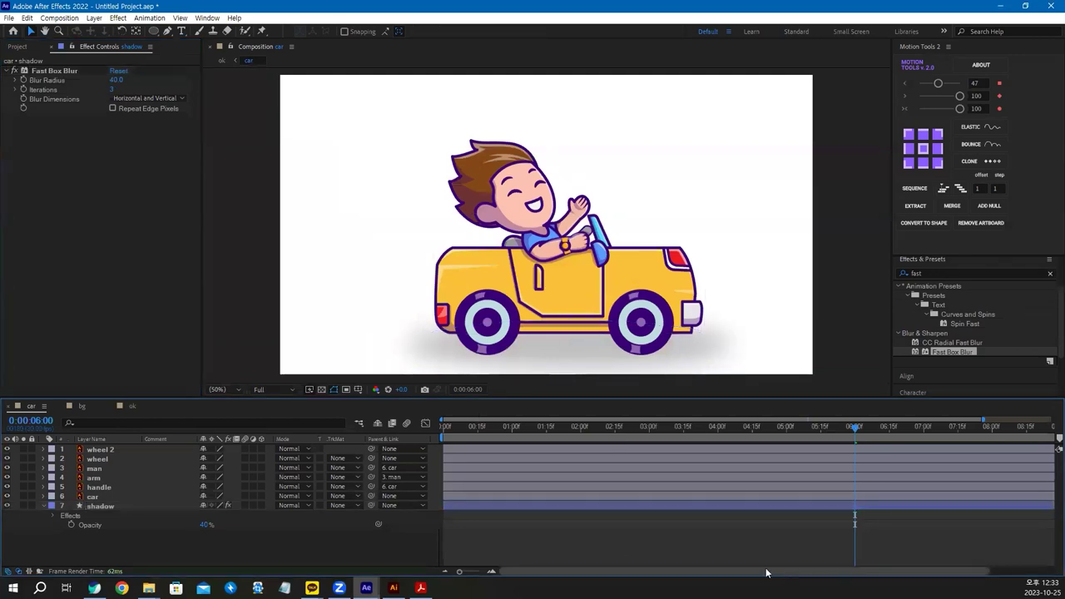
Switch to the ok composition and preview the car with its shadow over the background from the first frame.
click(134, 406)
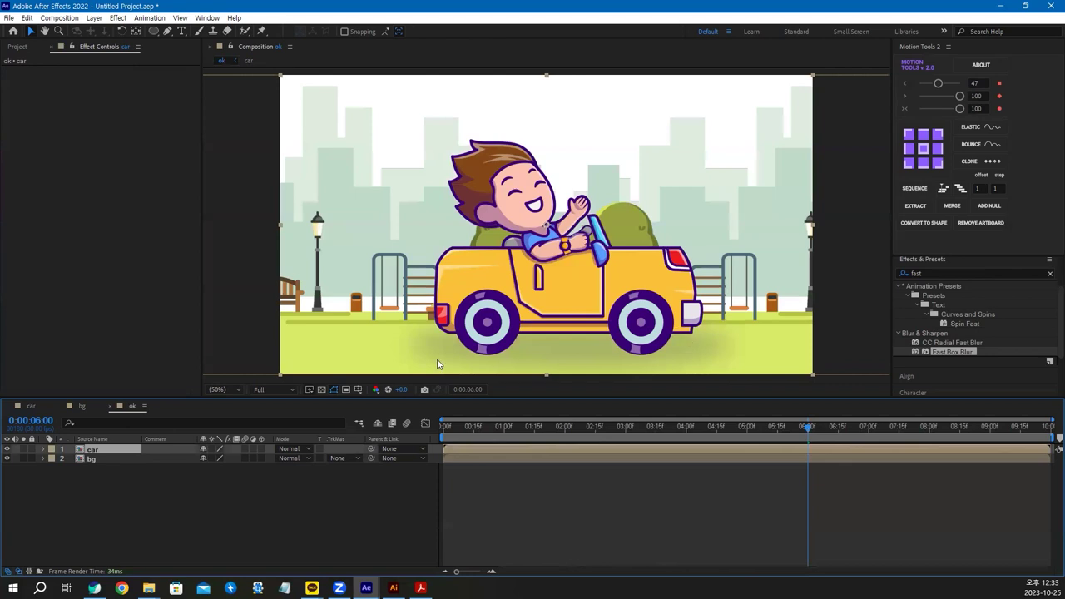
click(521, 431)
key(Home)
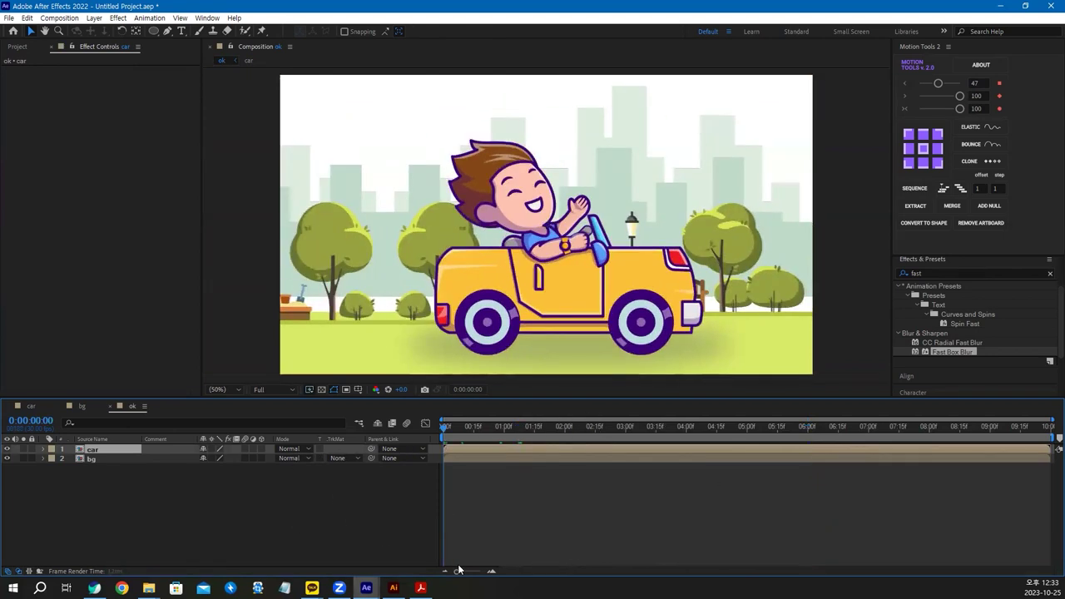
key(space)
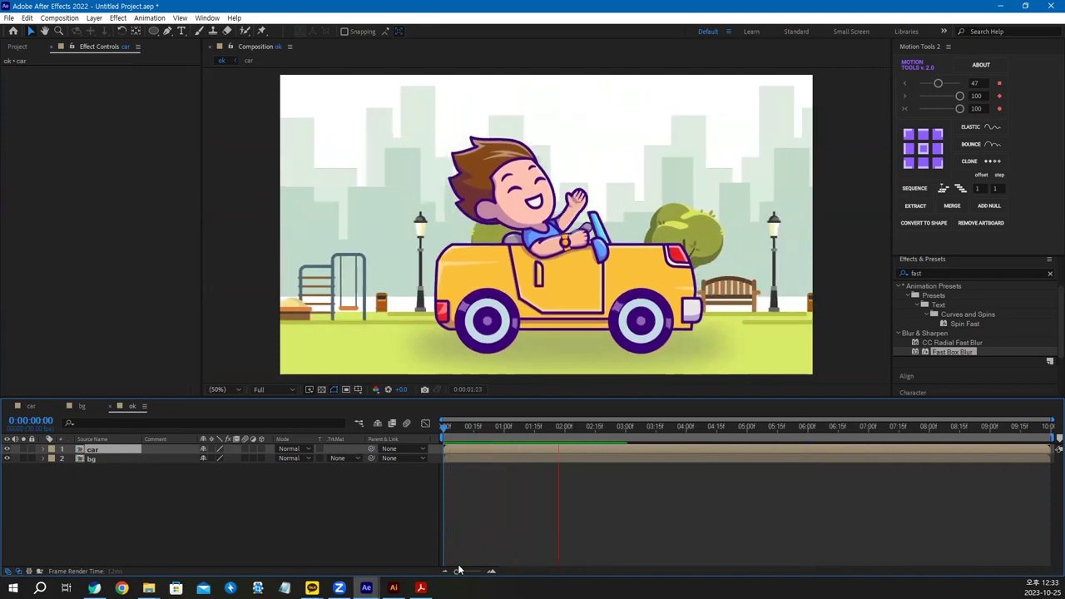